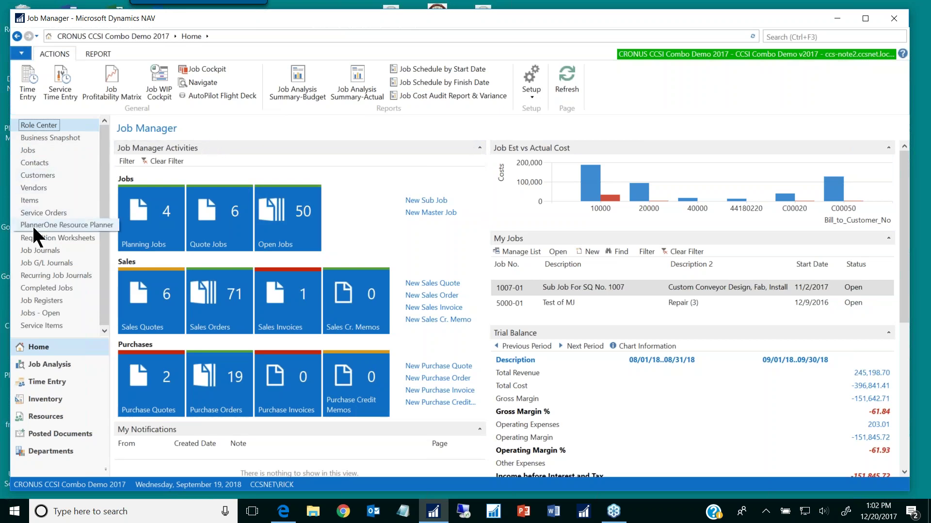
Step: Open the Contacts list and look through the companies and contact persons around American Wood Exports
click(30, 163)
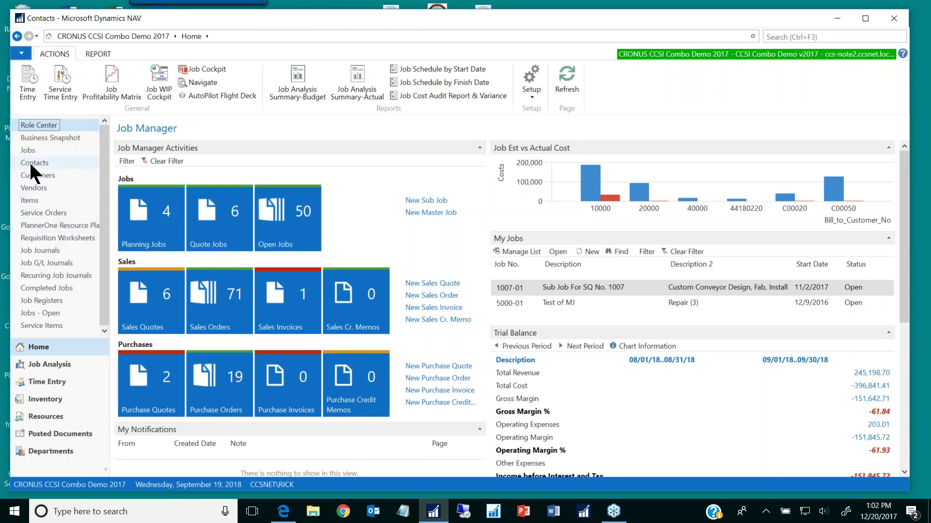
scroll(196, 225, down, 2)
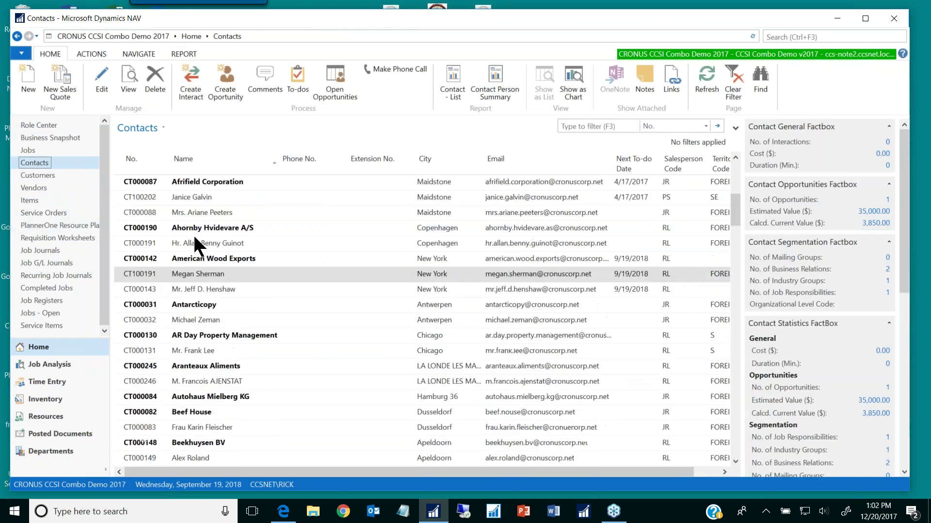
scroll(198, 257, down, 2)
scroll(205, 270, up, 2)
click(192, 290)
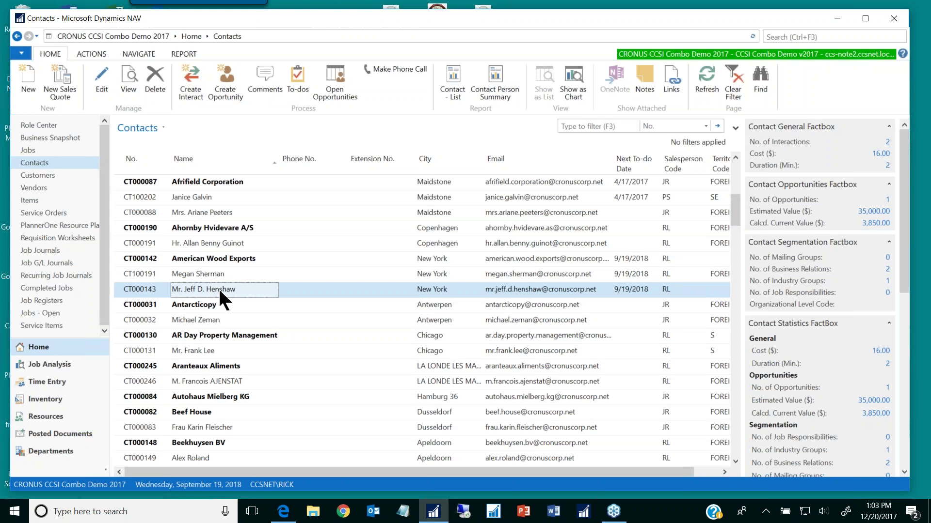
Step: Check the open opportunities of the first contact person listed under American Wood Exports
click(212, 276)
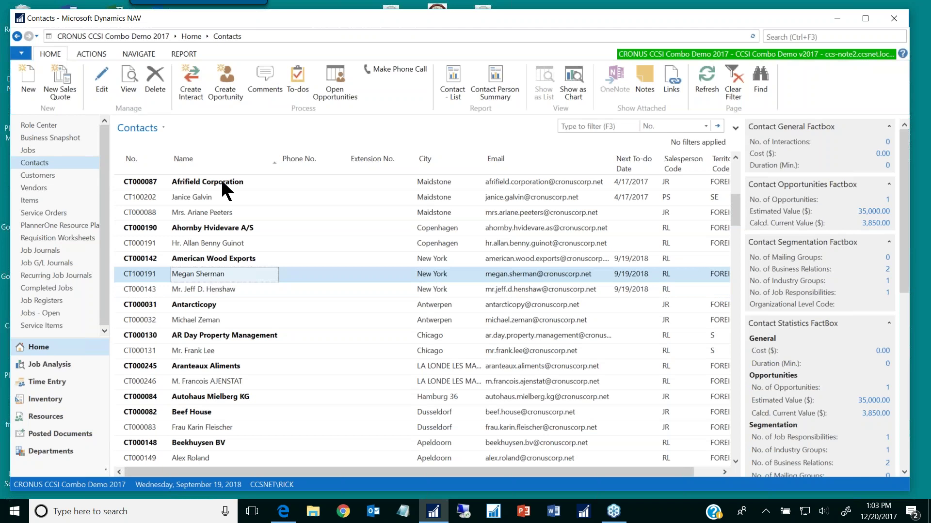
click(334, 73)
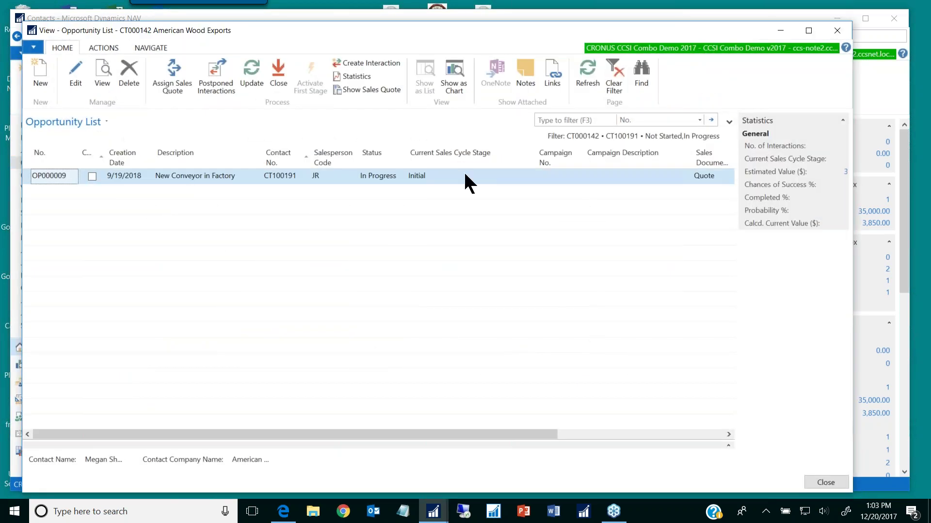
click(835, 31)
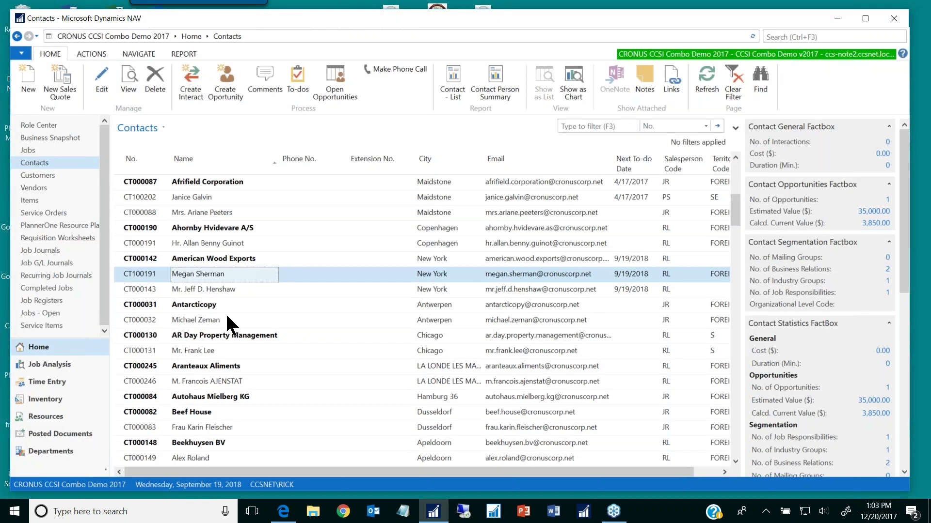
Step: Review the open opportunities and the contact card of AR Day Property Management's contact person
click(198, 352)
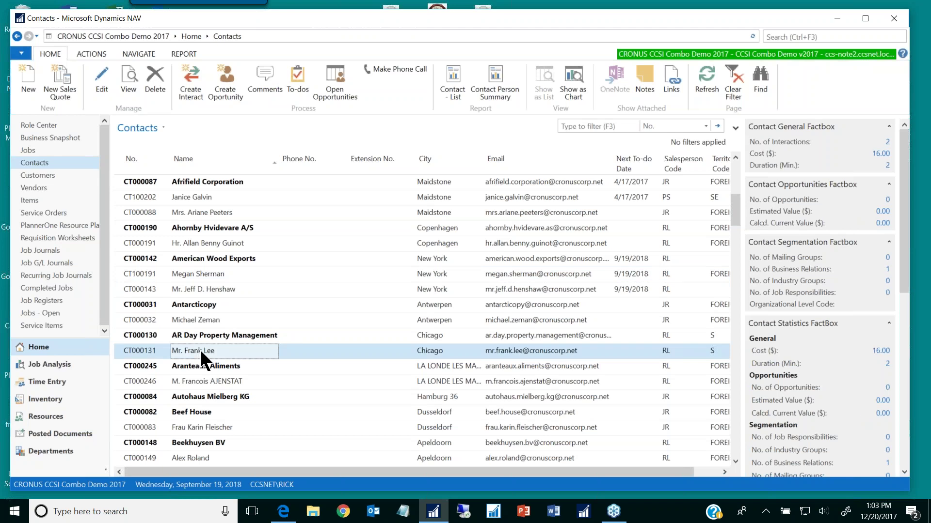
click(335, 65)
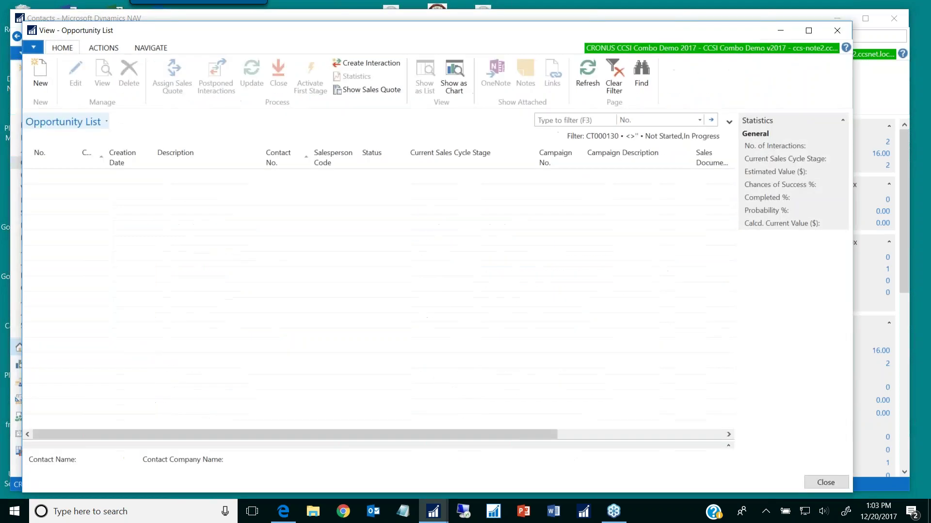
click(837, 30)
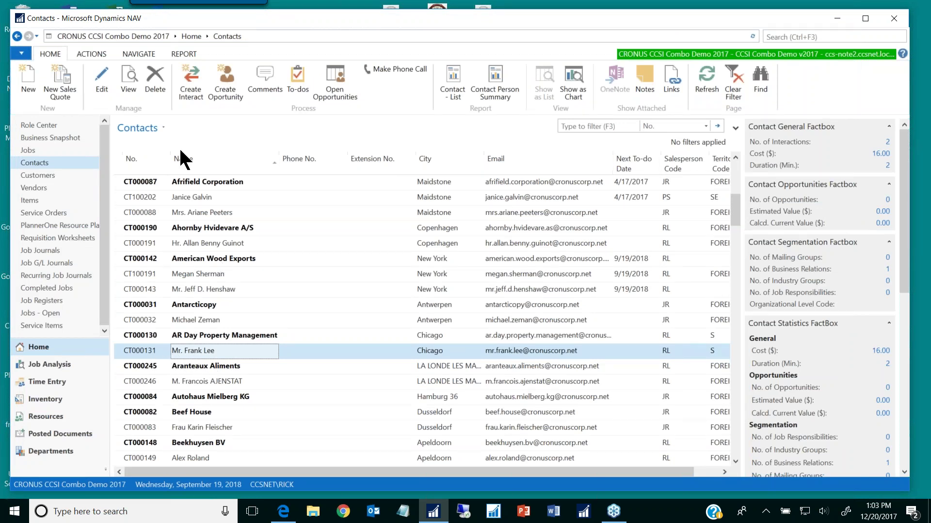
click(101, 80)
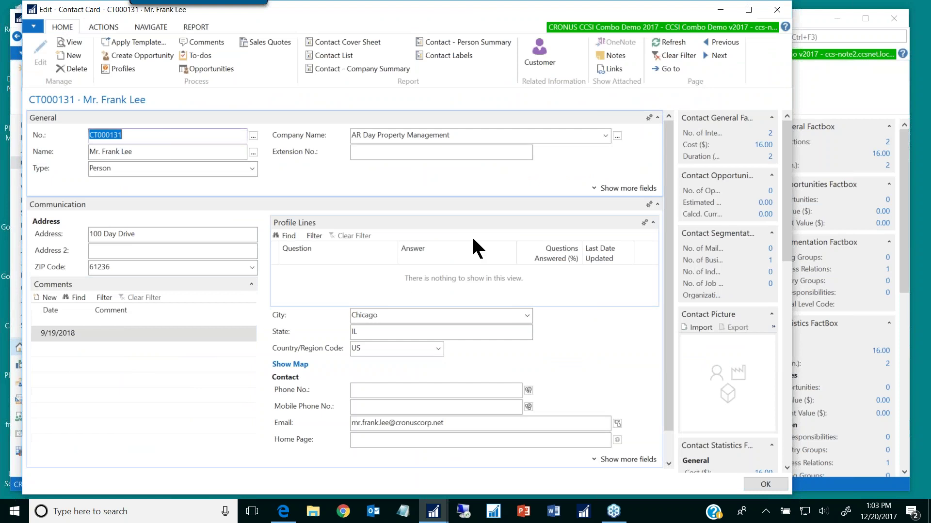
click(776, 10)
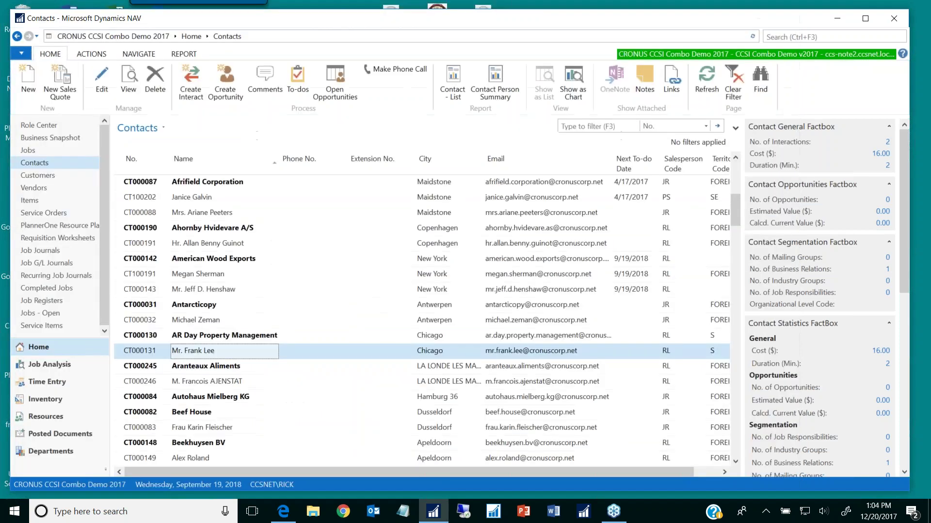
Step: Create an opportunity for AR Day Property Management's contact person with the description "New Conveyor for the Factory"
click(223, 77)
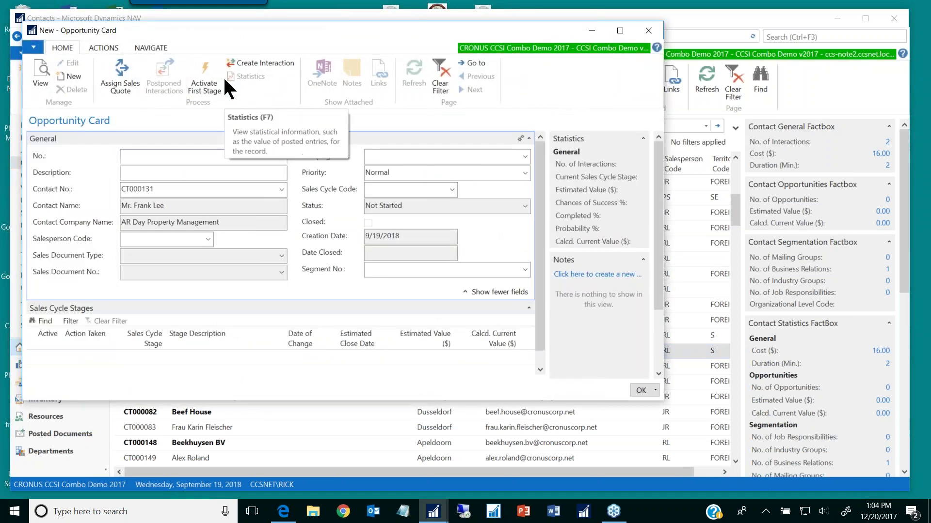
click(194, 159)
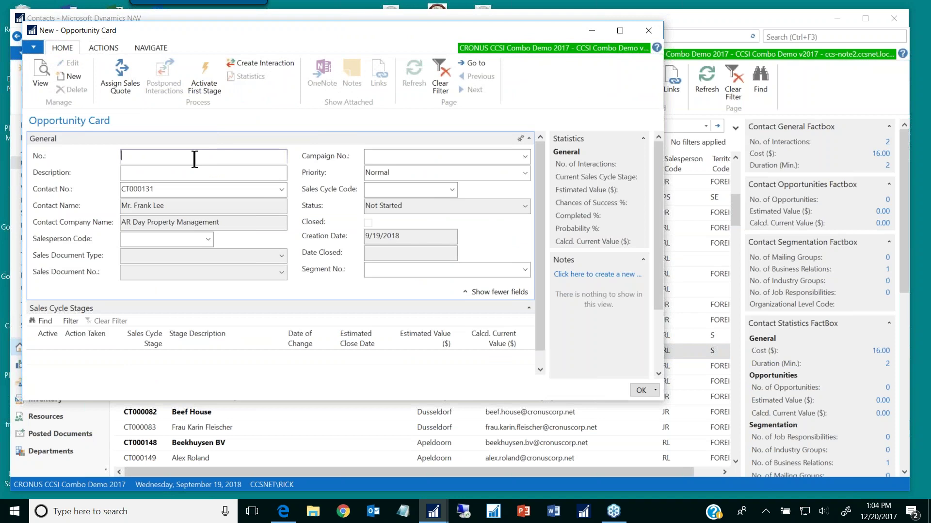
key(Tab)
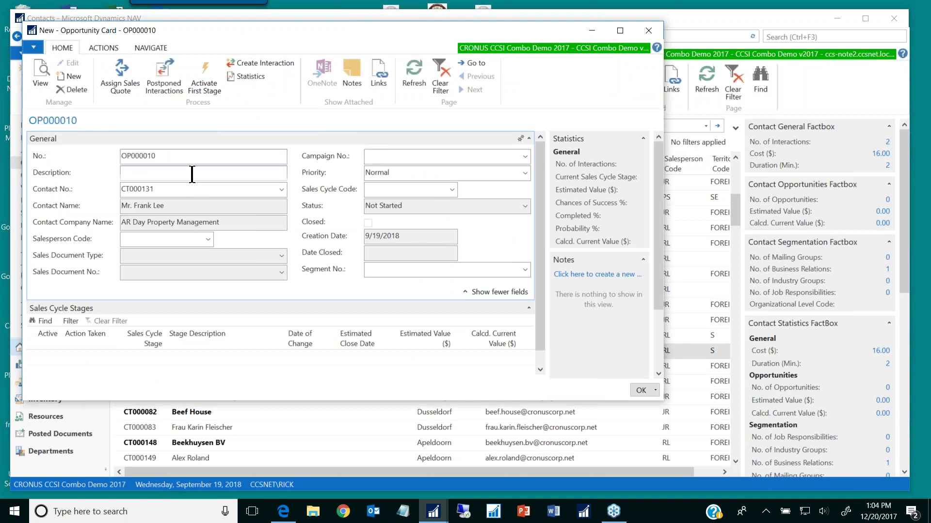
text(New Conveyor for the Factory)
key(Tab)
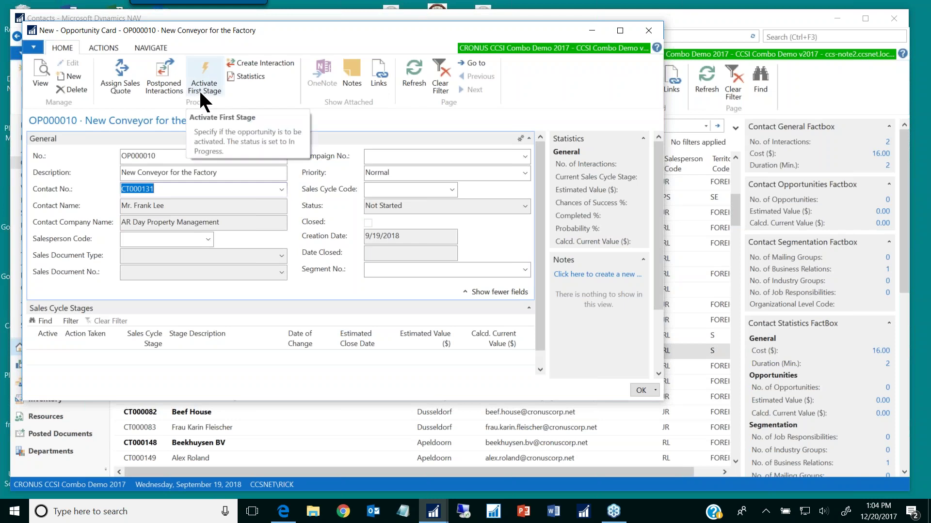
Step: Set the opportunity's sales cycle code to FIRSTSMALL and activate its first stage
click(402, 189)
click(451, 189)
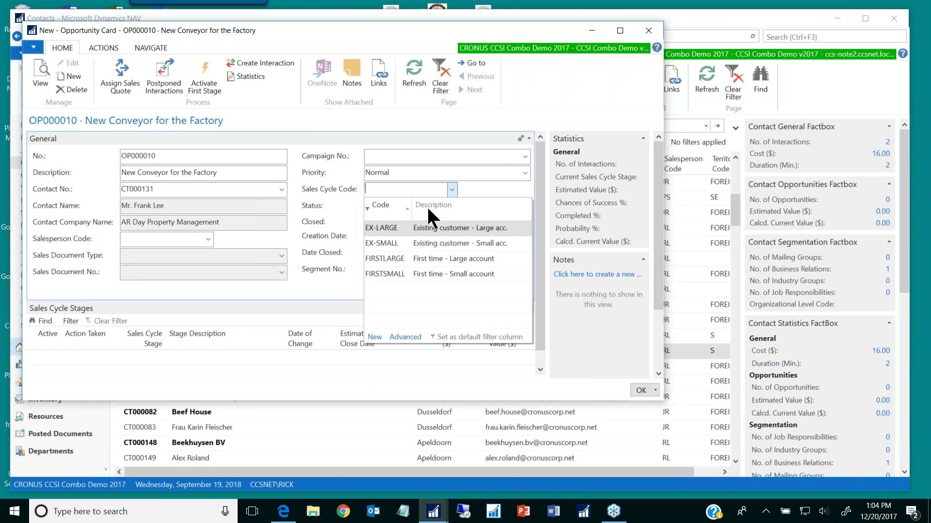
click(384, 271)
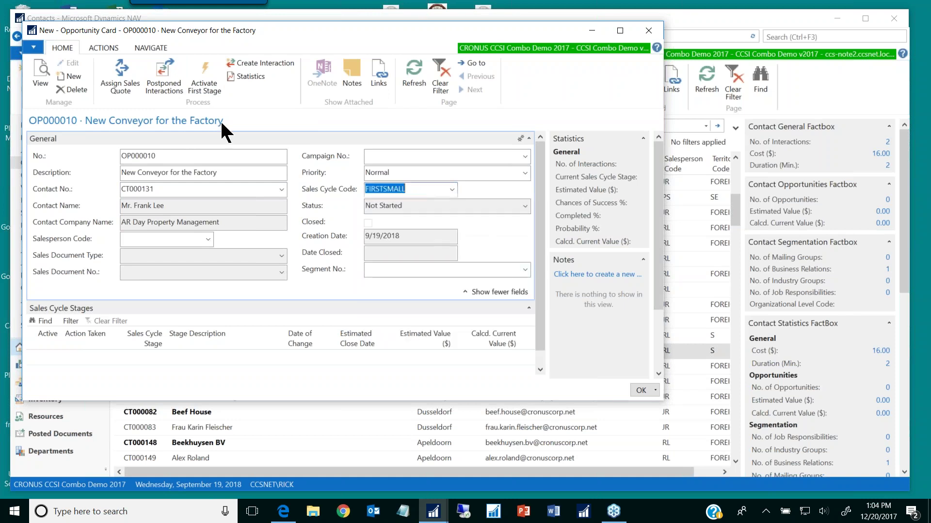
click(203, 80)
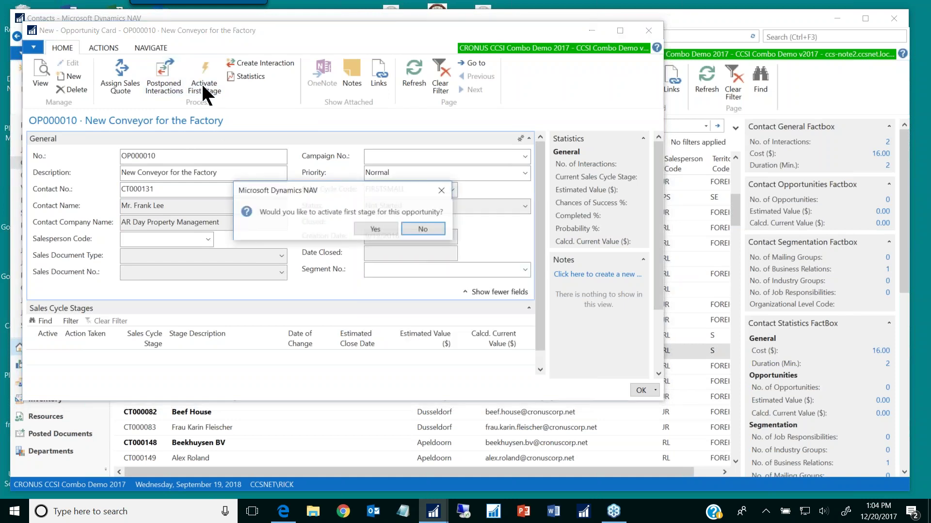
click(376, 229)
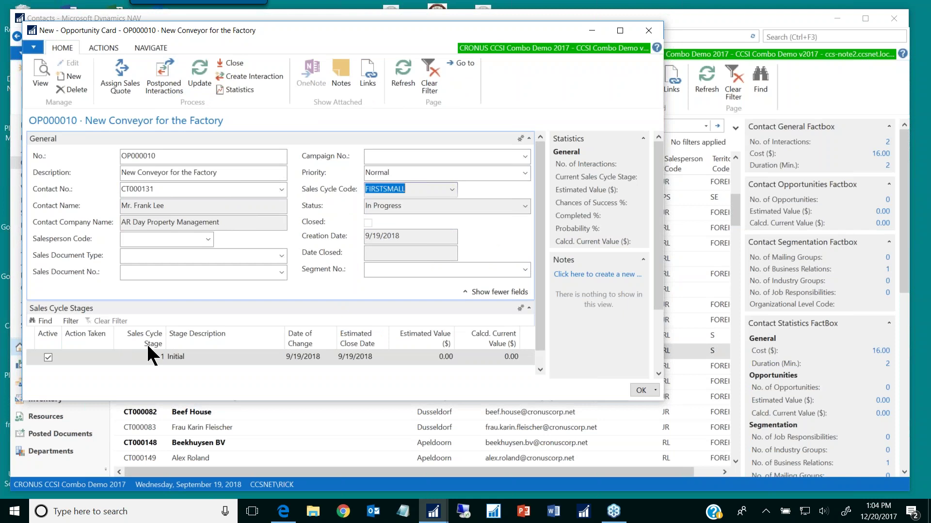
Step: Update the opportunity with action type Update, an estimated sales value of 30,000 and a 20% chance of success
click(200, 73)
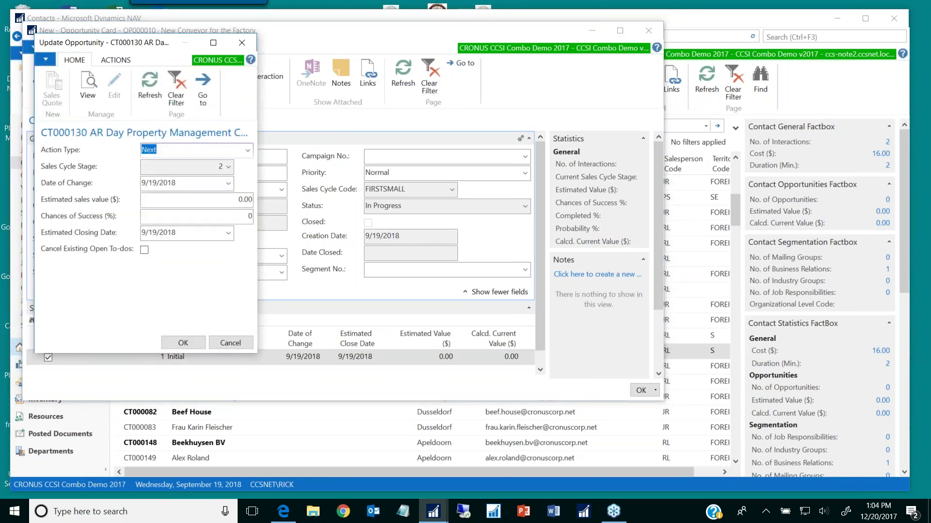
drag(179, 200, 312, 237)
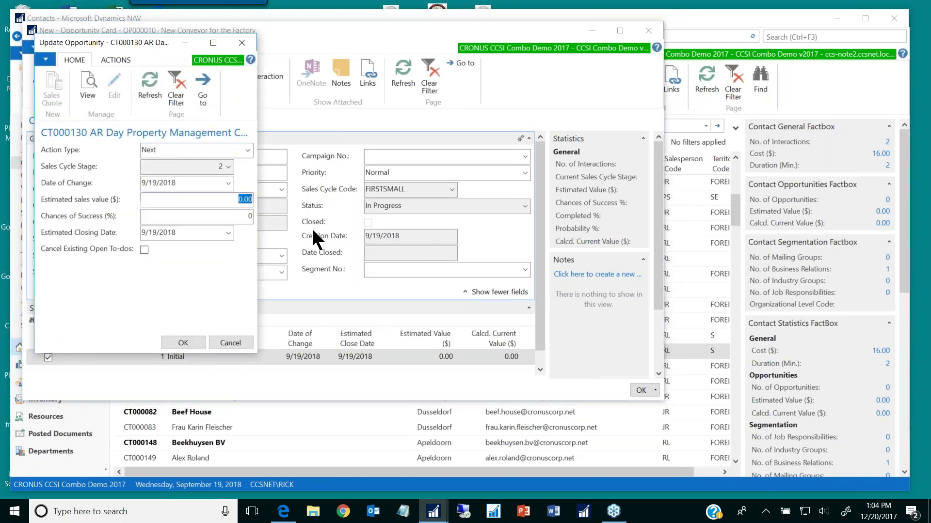
click(194, 150)
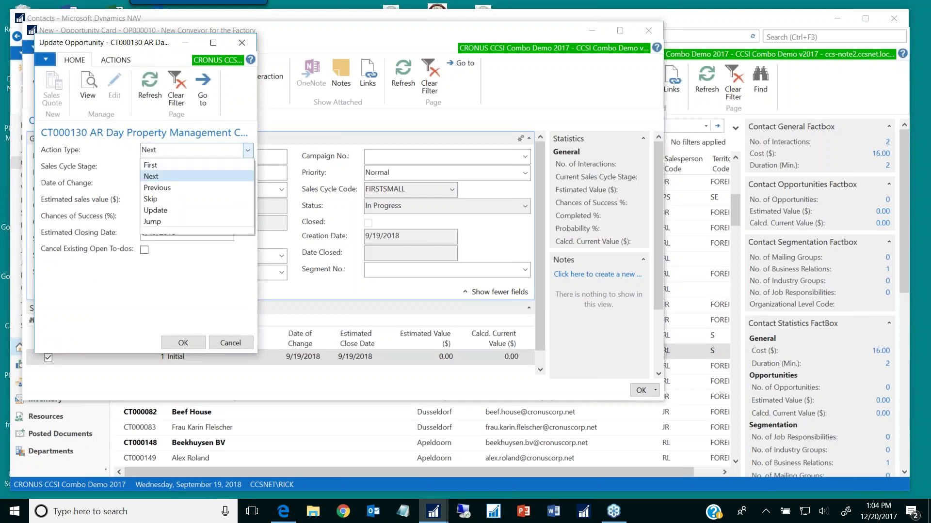
click(154, 211)
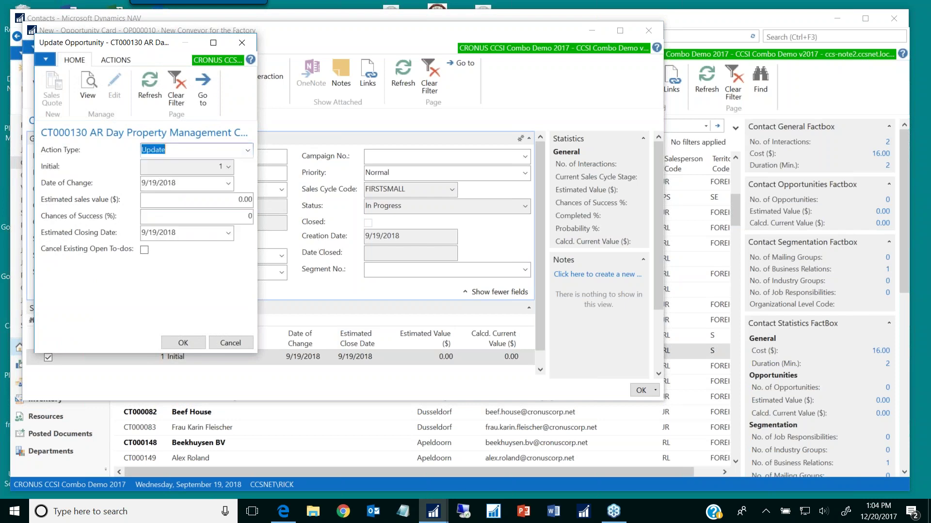
click(226, 200)
double_click(225, 199)
text(30,000)
key(Tab)
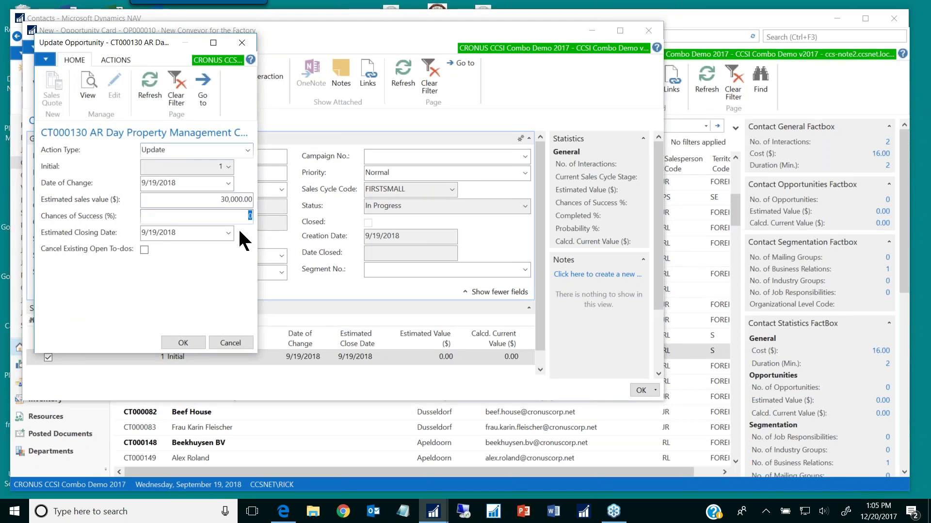
text(20)
key(Tab)
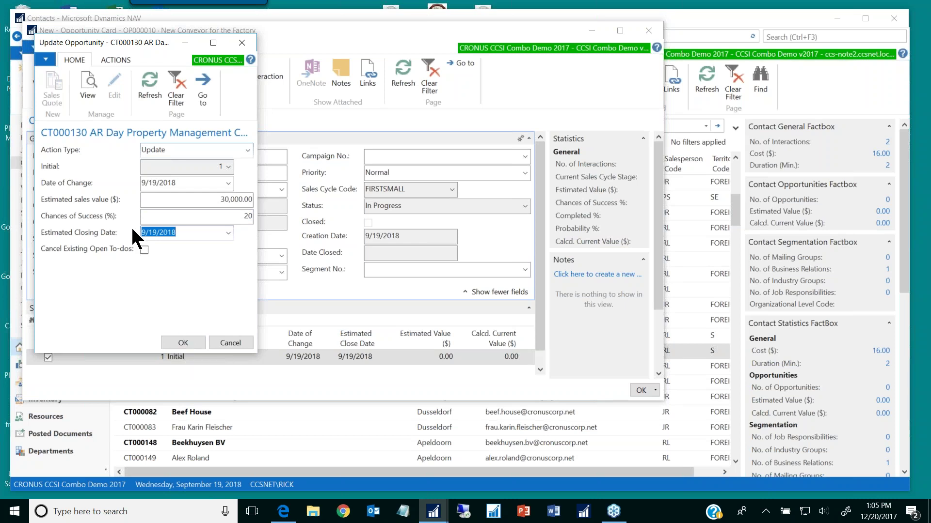
click(182, 343)
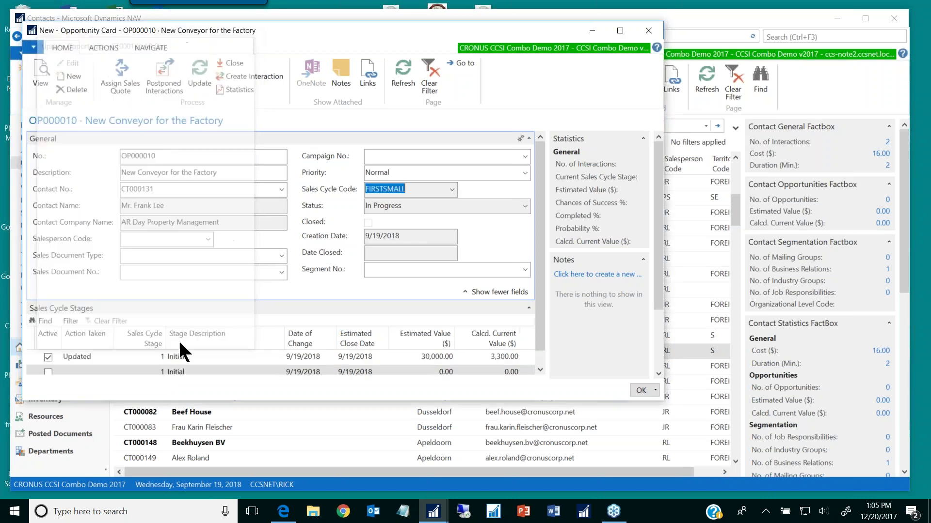
click(437, 356)
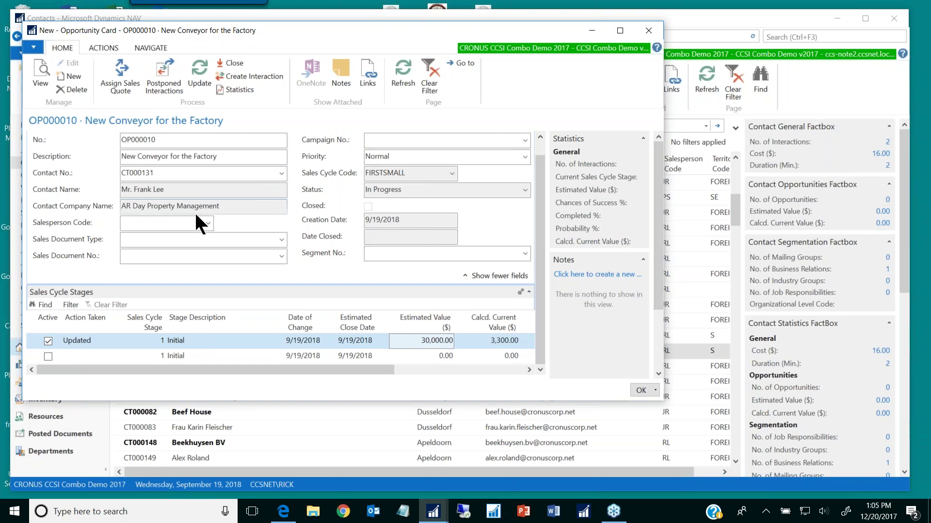
Step: Switch to the study guide in Edge and read the steps from the conveyor opportunity to the quote job
click(282, 512)
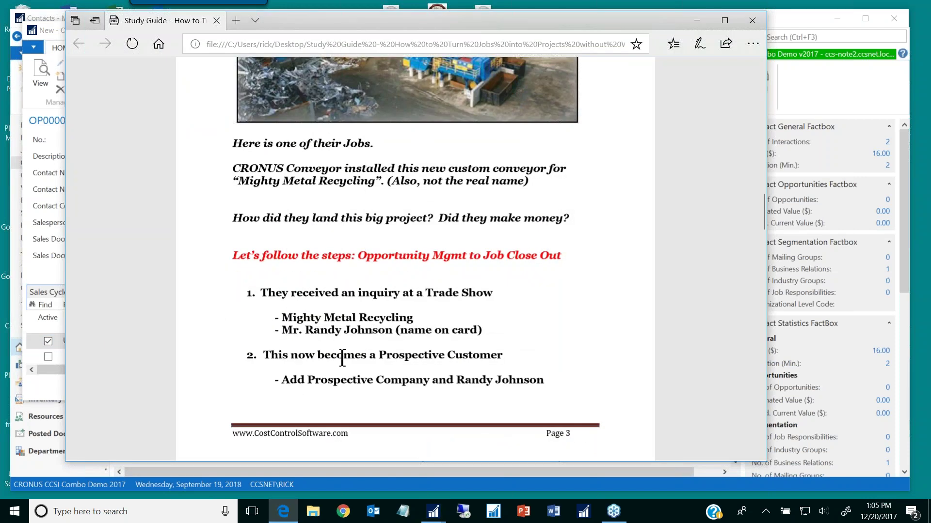
scroll(390, 362, down, 5)
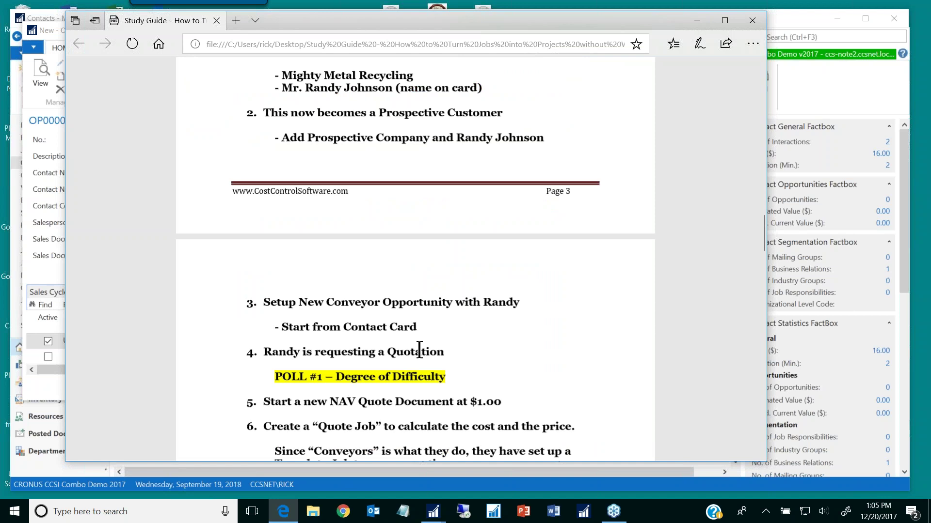
click(696, 24)
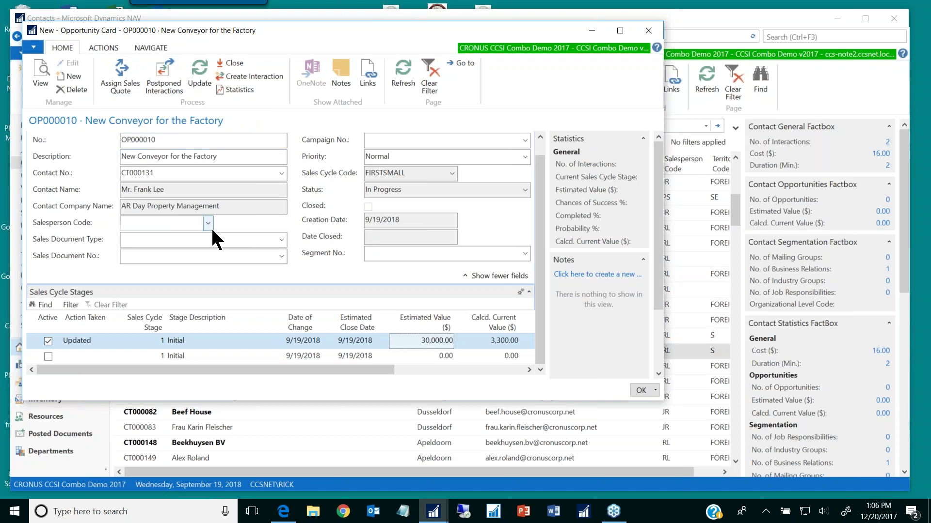
Step: Assign a sales quote to the opportunity, creating AR Day Property Management as a customer from the GB-SMALL template
click(118, 66)
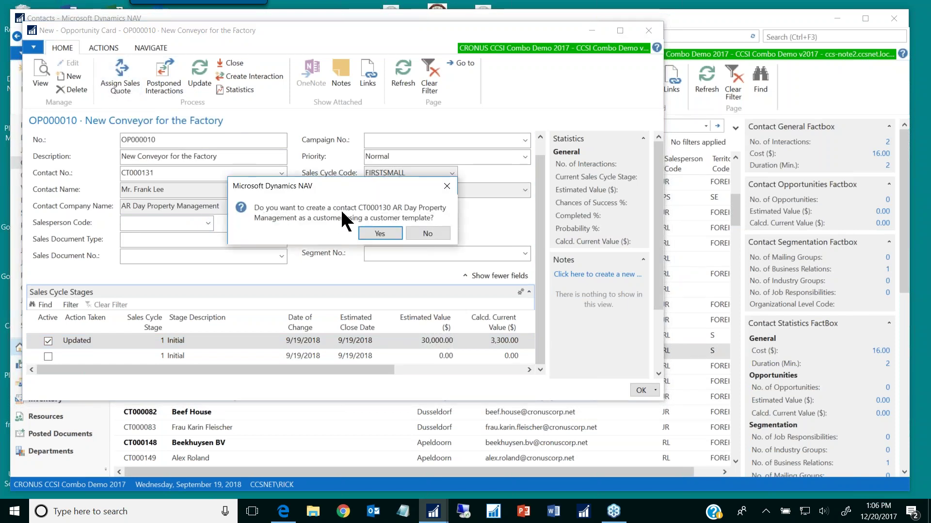
click(380, 233)
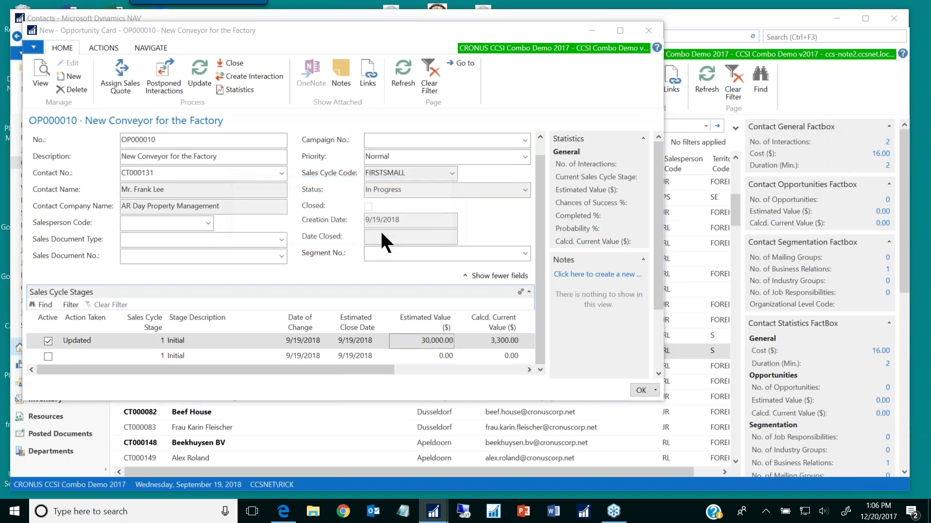
click(121, 264)
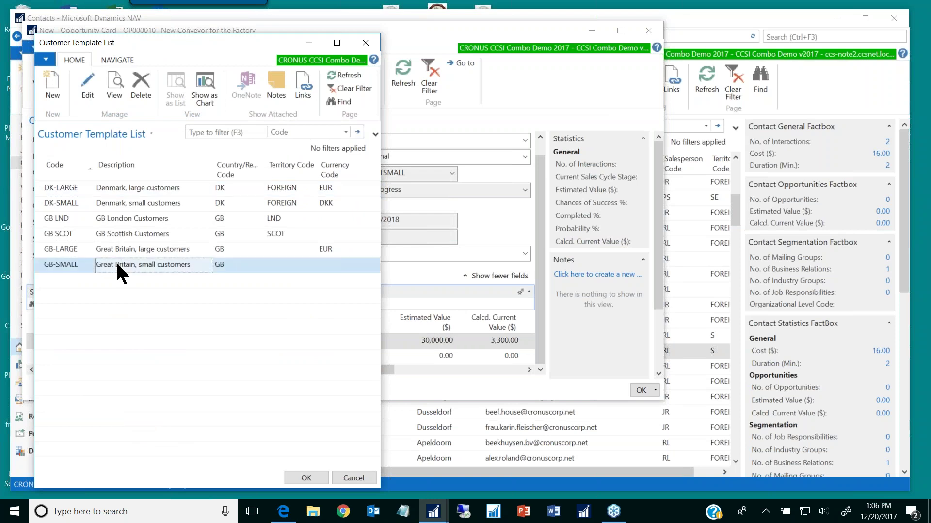
click(301, 477)
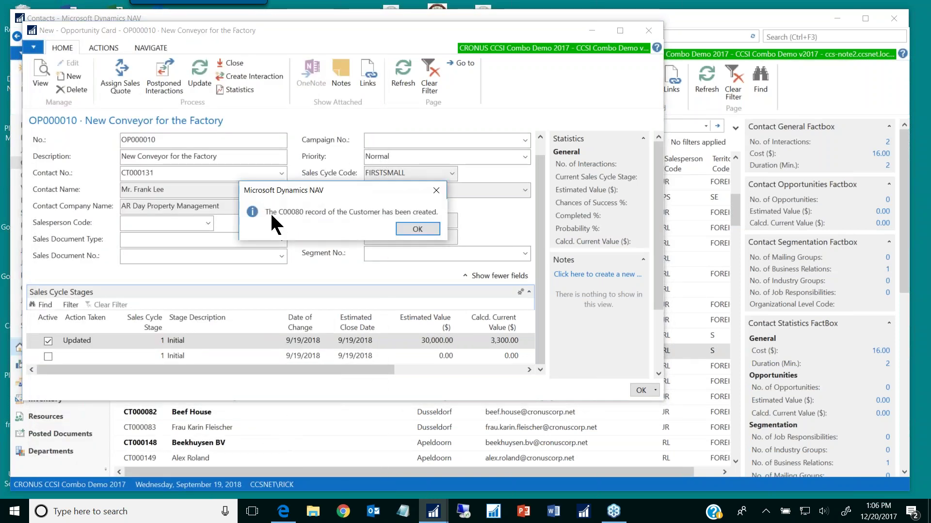
click(413, 227)
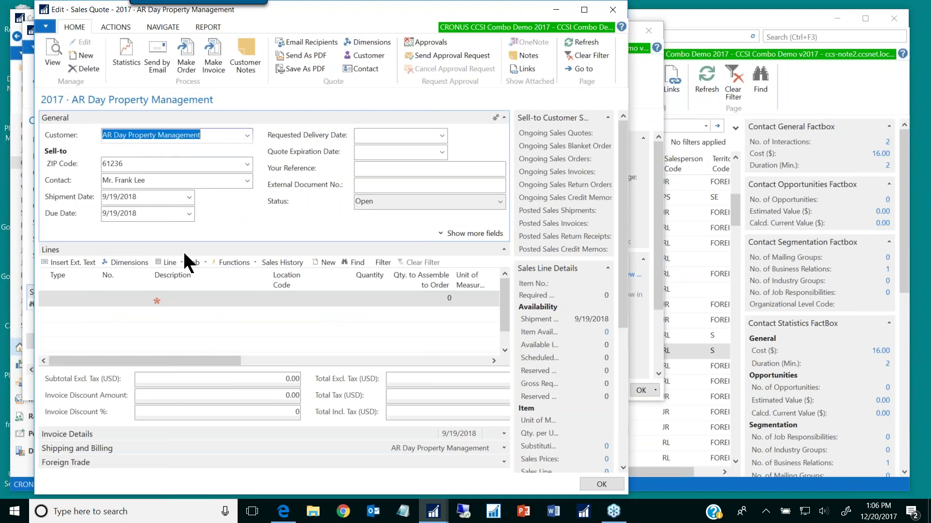
Step: Add a Resource line for CONVEYOR to the sales quote and widen the Description column to show the full text
click(80, 298)
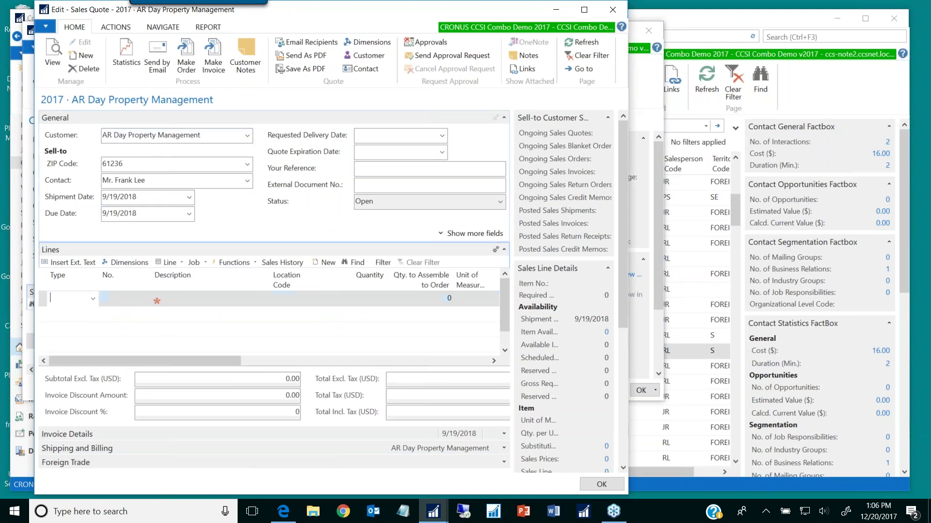
click(92, 297)
click(63, 347)
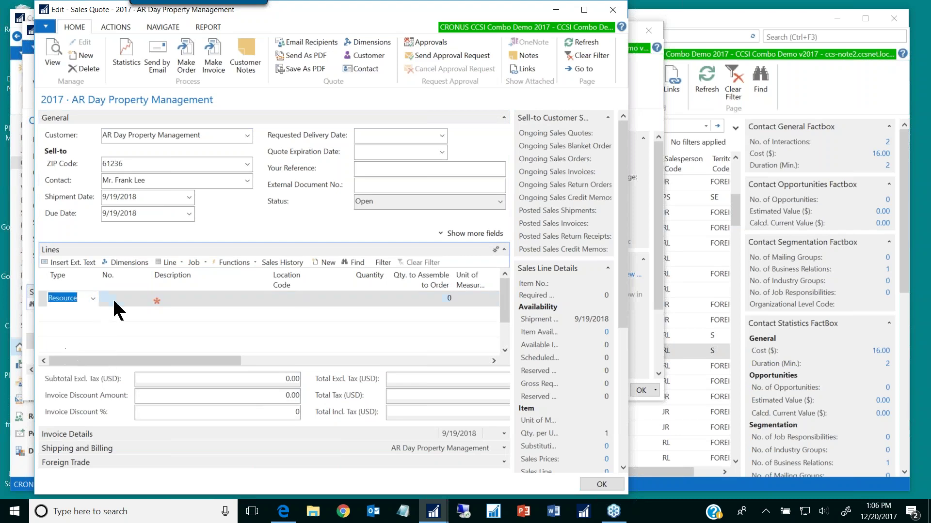
click(115, 297)
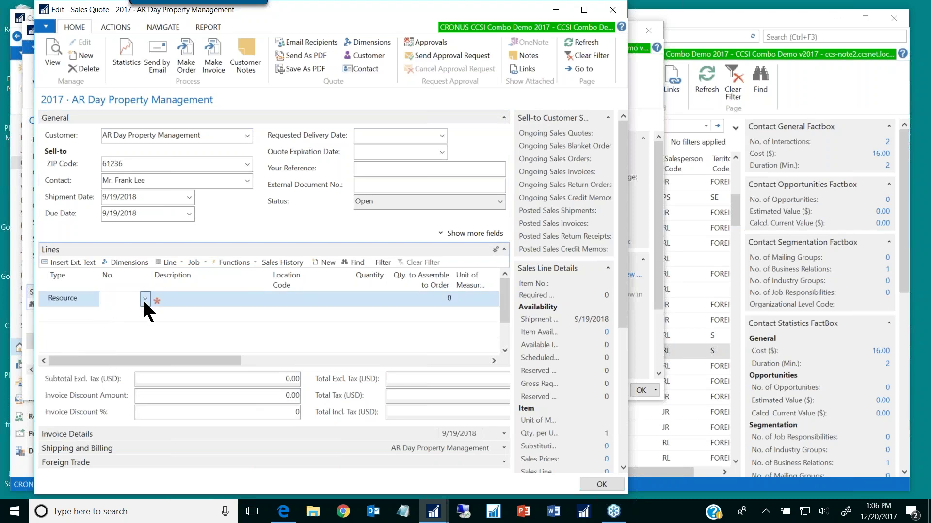
click(145, 299)
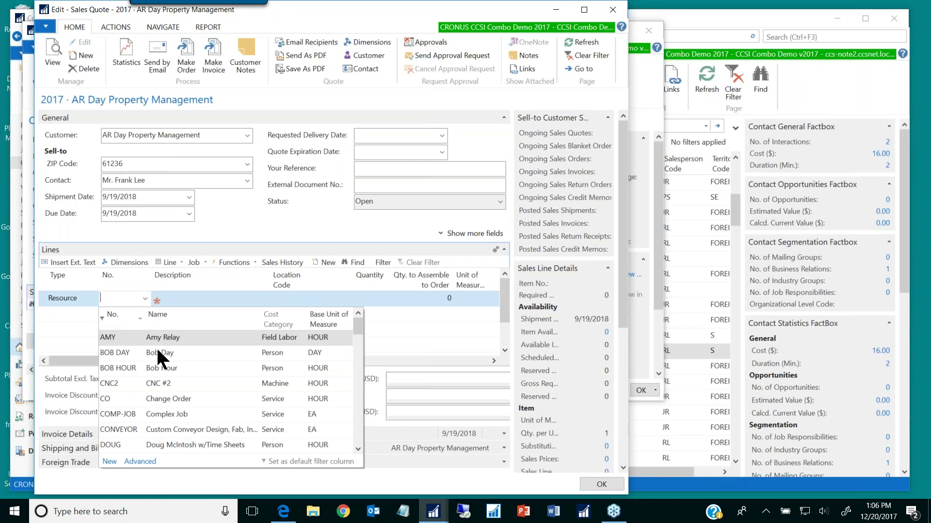
scroll(156, 347, down, 2)
scroll(167, 373, down, 2)
scroll(170, 367, up, 2)
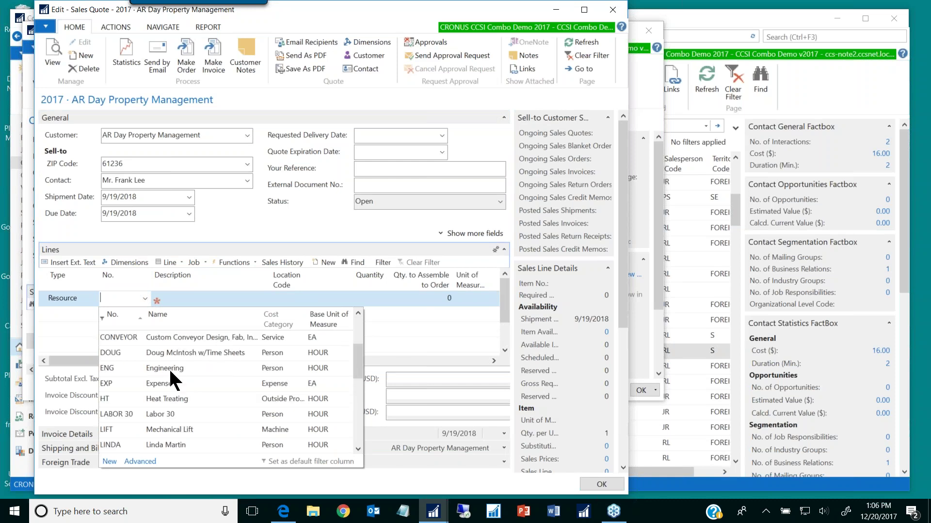
click(166, 339)
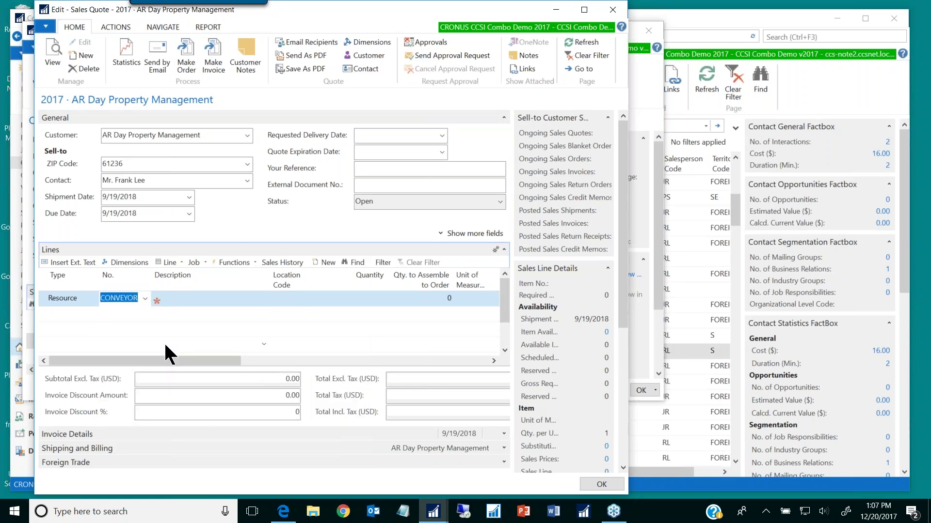
click(181, 298)
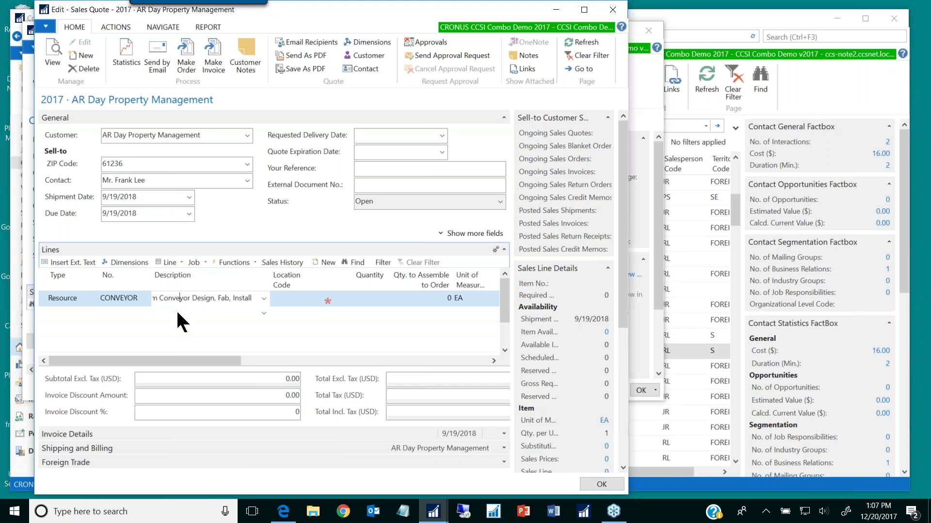
key(Tab)
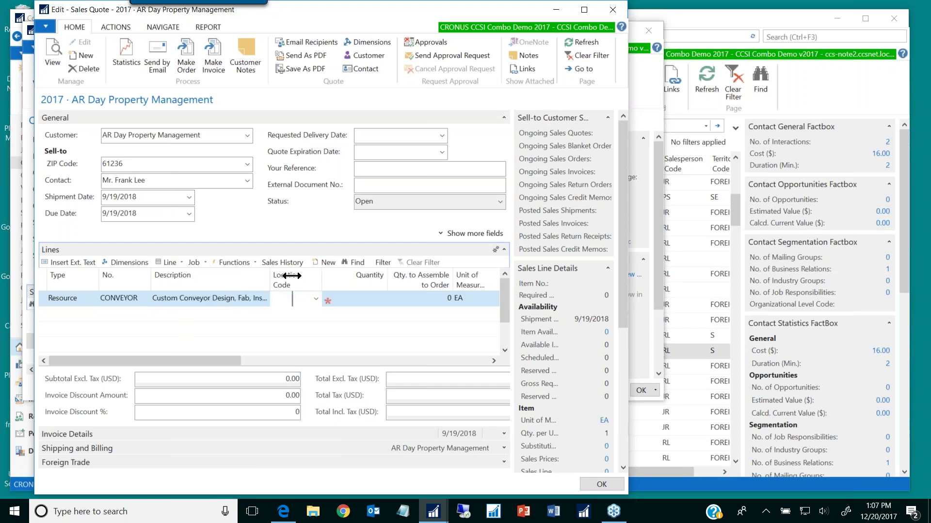
drag(290, 274, 312, 274)
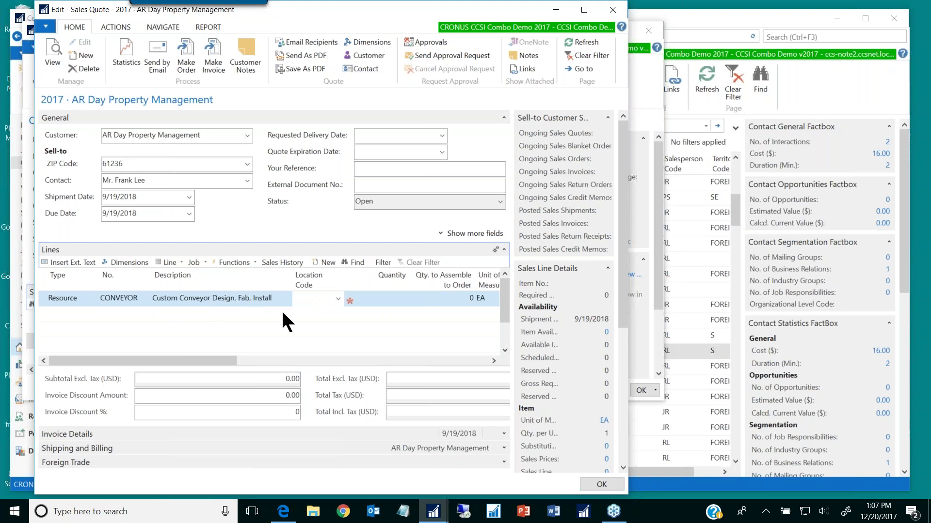
Step: Set the conveyor line's quantity to 1 and its unit price excluding tax to 1
click(371, 300)
text(1)
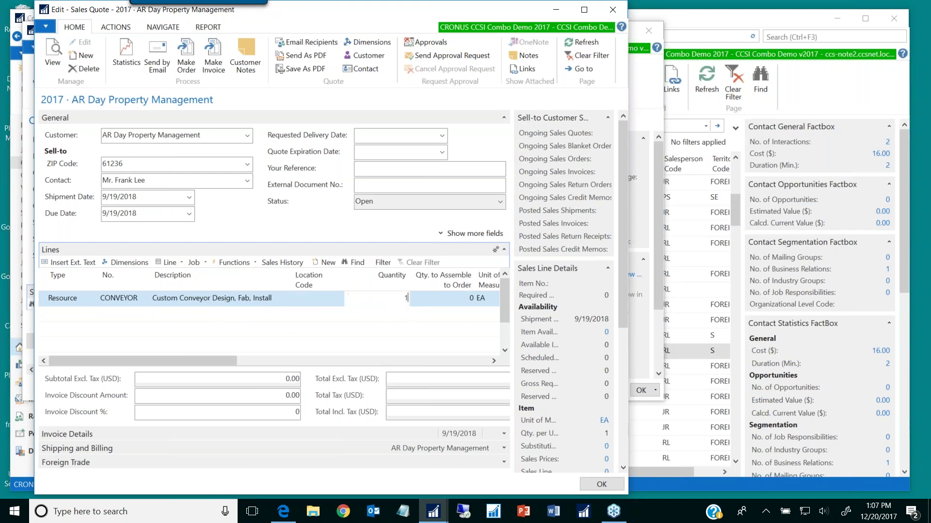
key(Tab)
drag(223, 360, 279, 361)
click(429, 299)
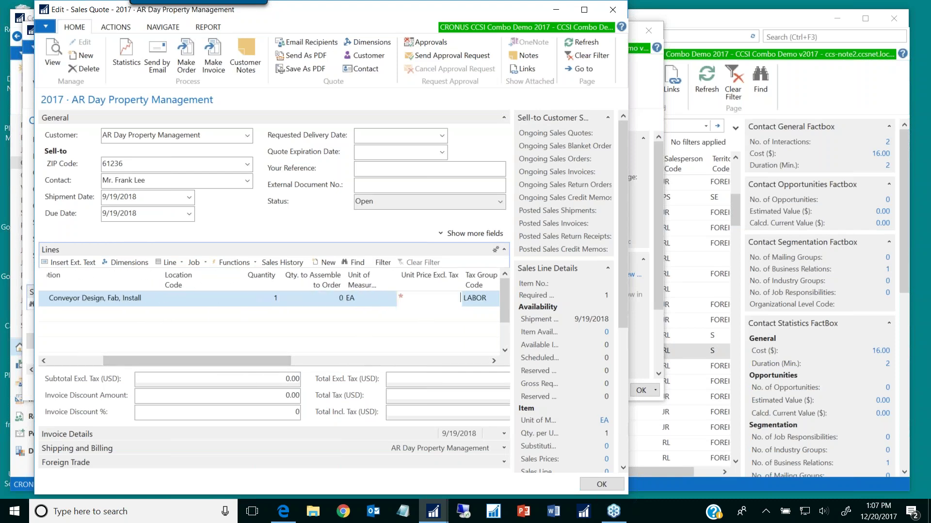
text(1)
key(Tab)
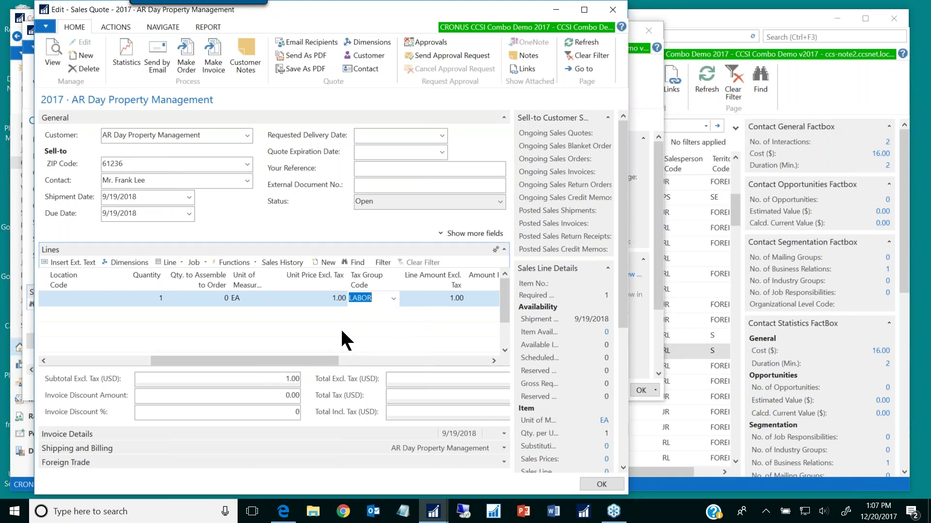
Step: Set the sales quote's shipment date to 11/30/2018
click(179, 199)
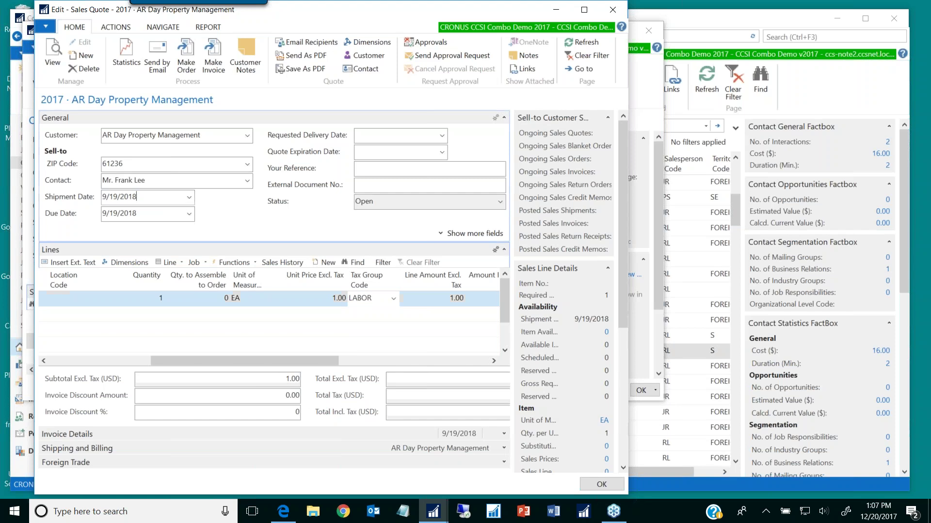
click(189, 197)
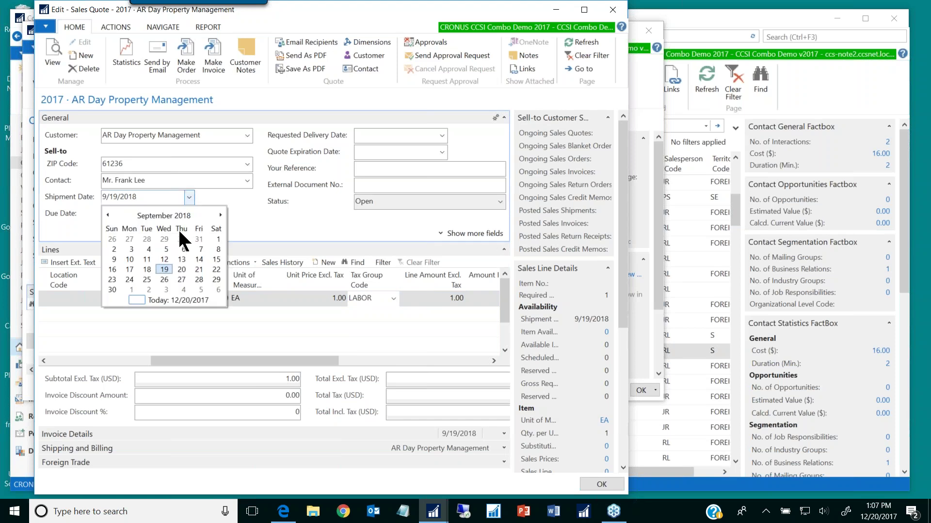
click(220, 215)
click(221, 216)
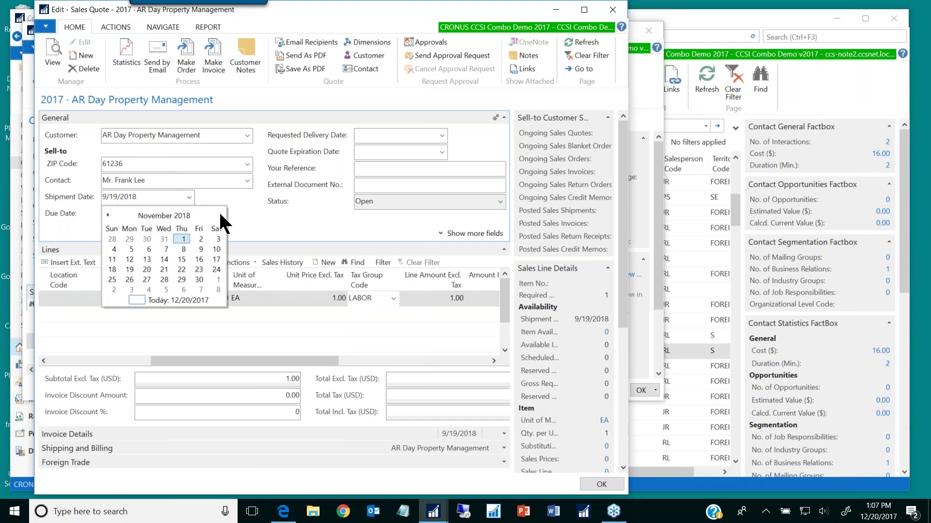
click(198, 280)
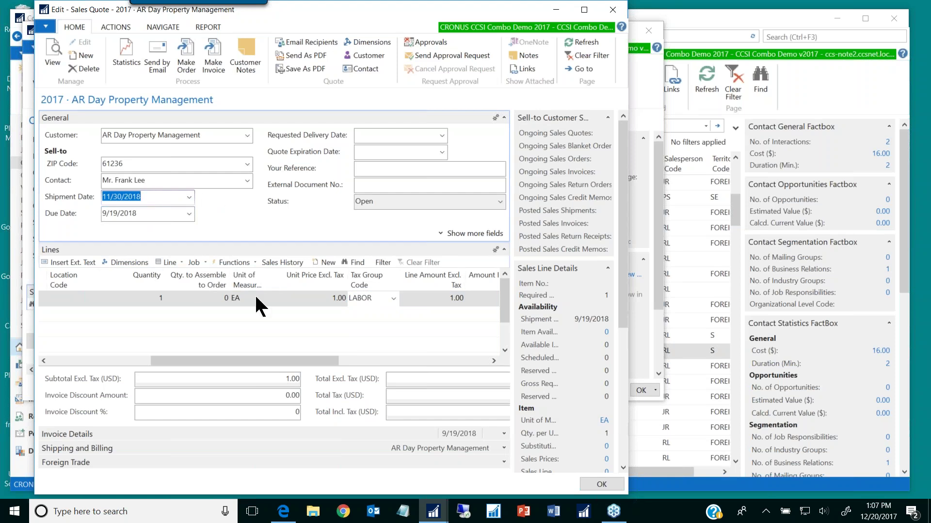
Step: Make one job for the Custom Conveyor Design, Fab, Install quote line, accepting the start date notices
drag(286, 362, 245, 361)
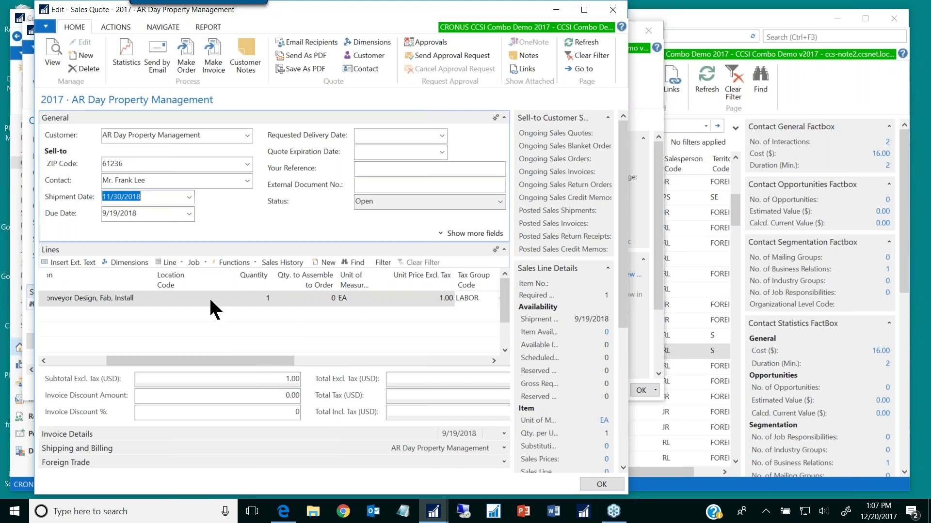
drag(198, 358, 383, 358)
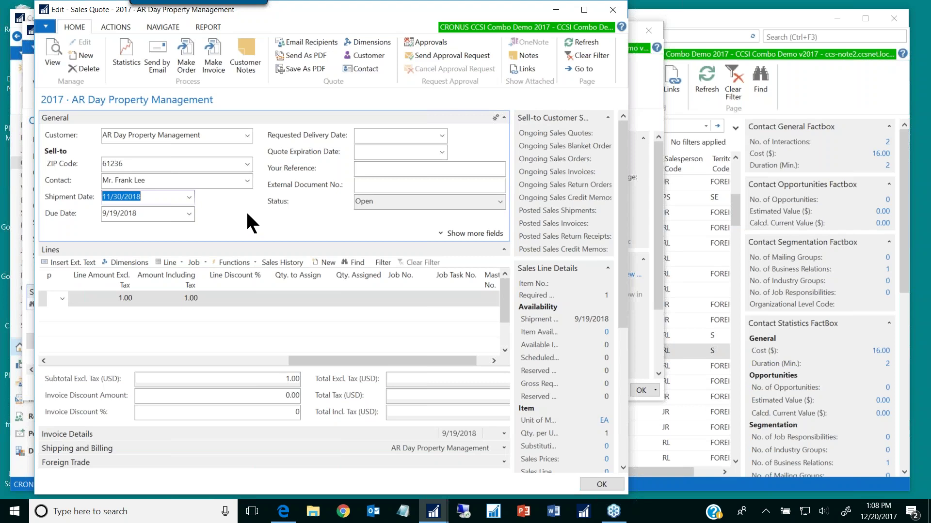
drag(331, 361, 128, 352)
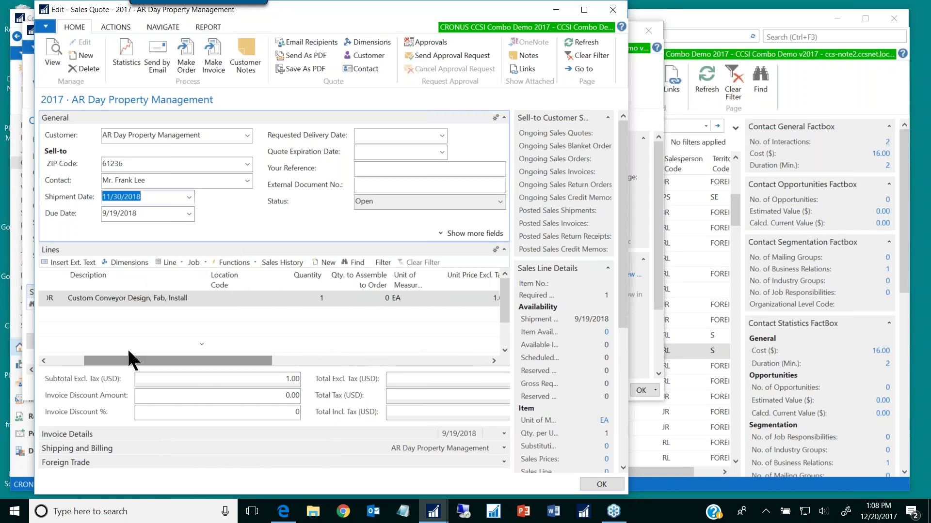
click(128, 352)
drag(115, 299, 124, 298)
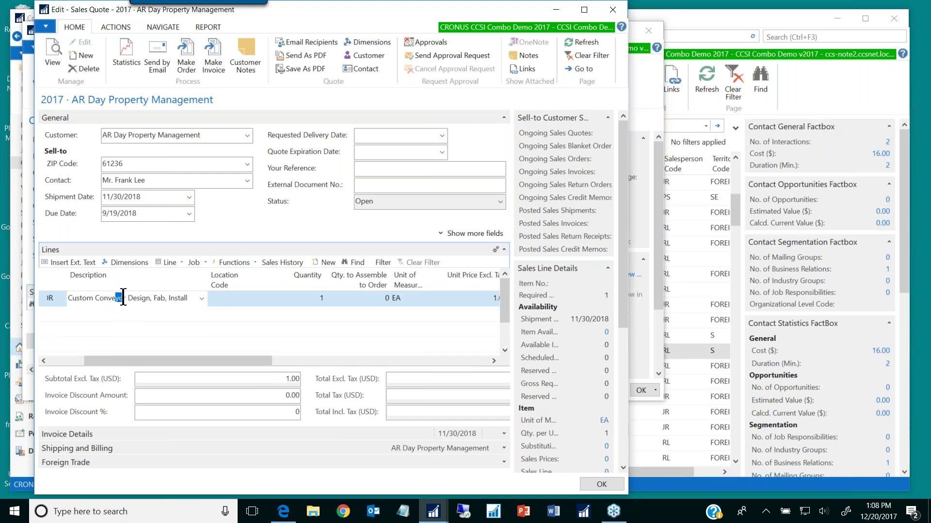
click(194, 262)
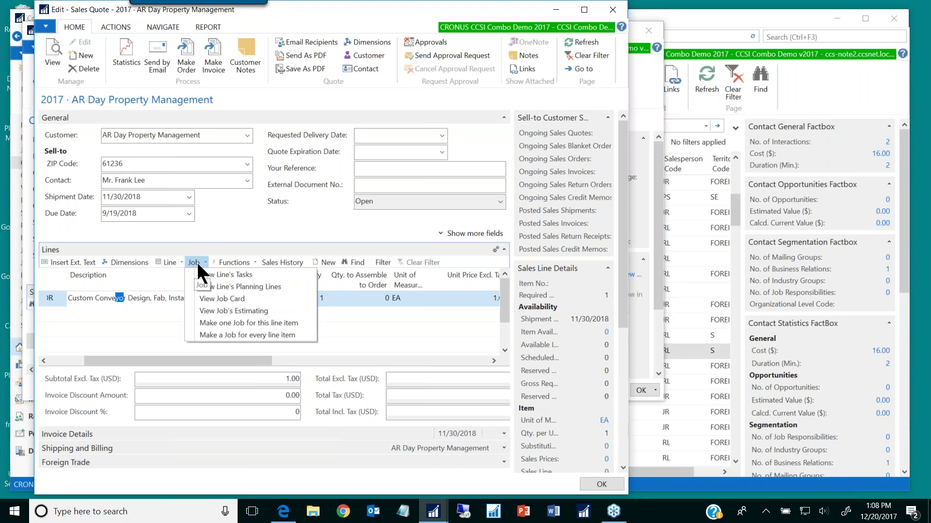
click(197, 265)
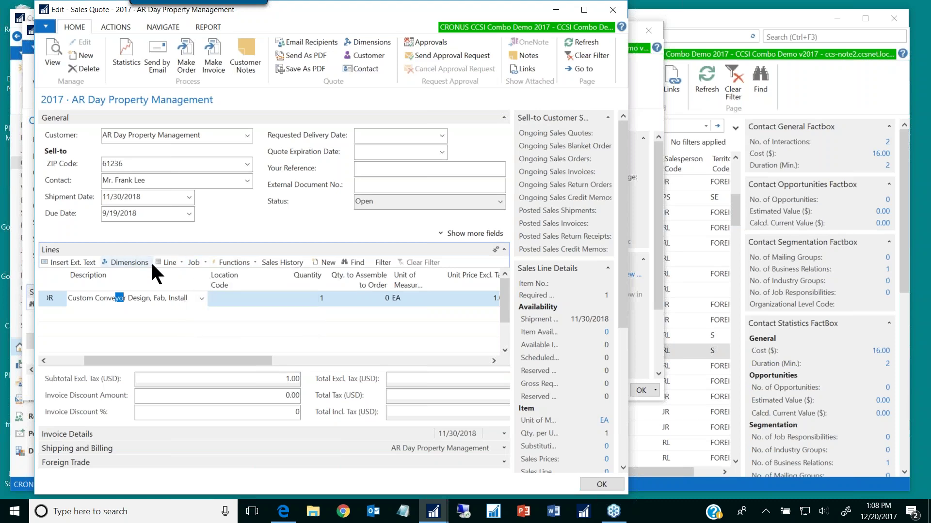
click(205, 263)
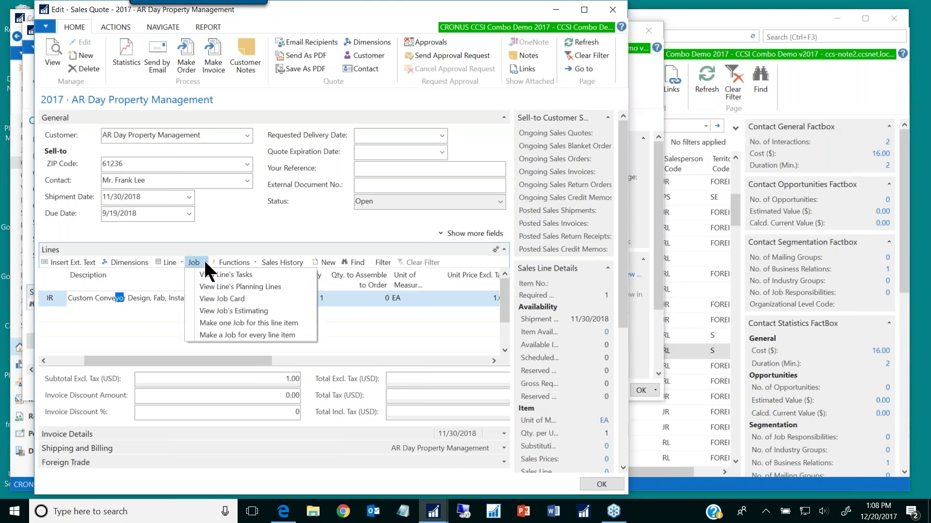
click(241, 323)
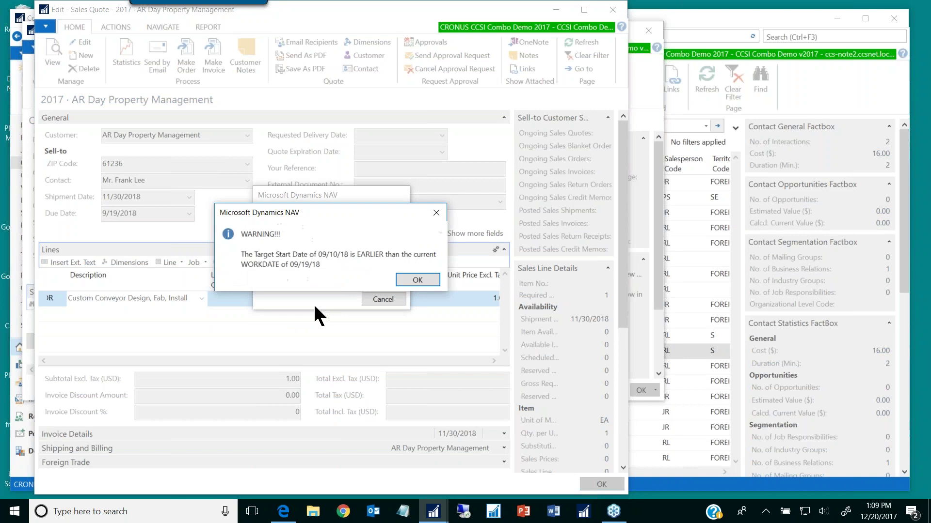
click(420, 280)
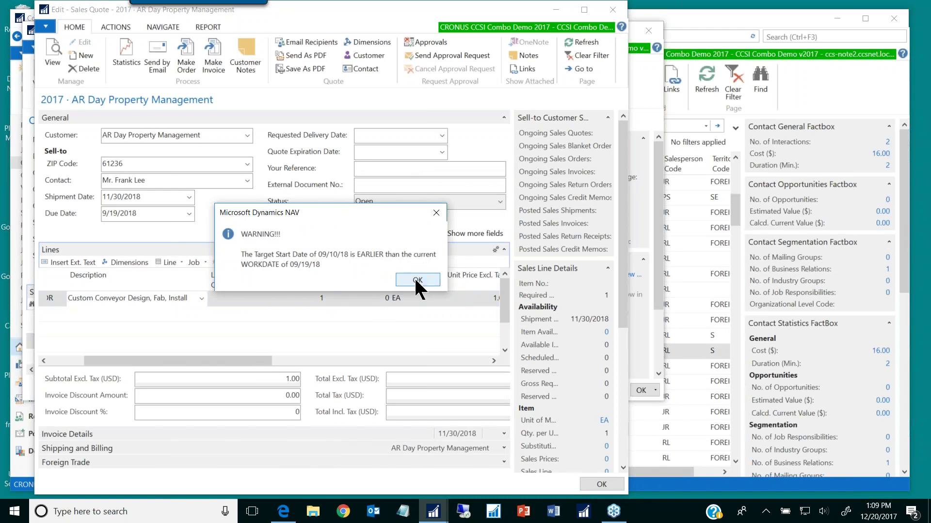
click(417, 282)
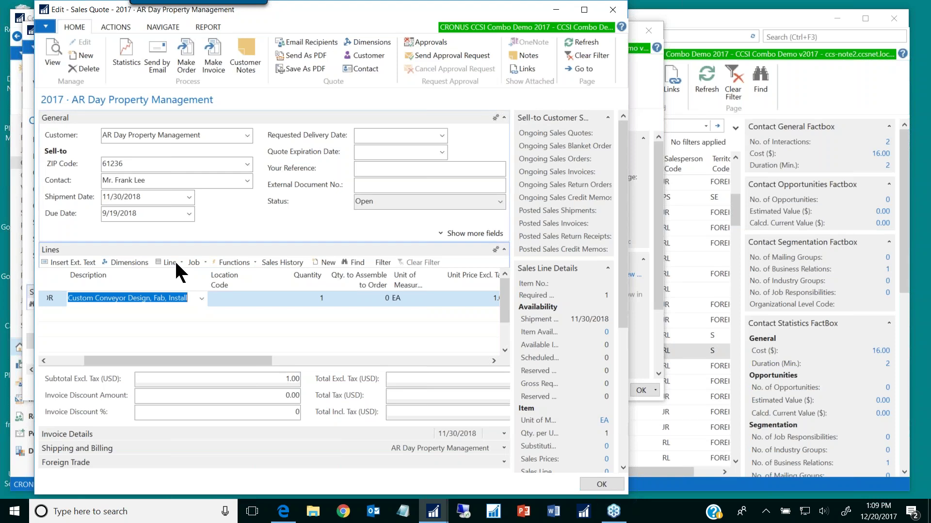
Step: Open the job estimating for the conveyor quote line and examine its Client Meetings and Engineering & CAD tasks
drag(232, 363, 426, 354)
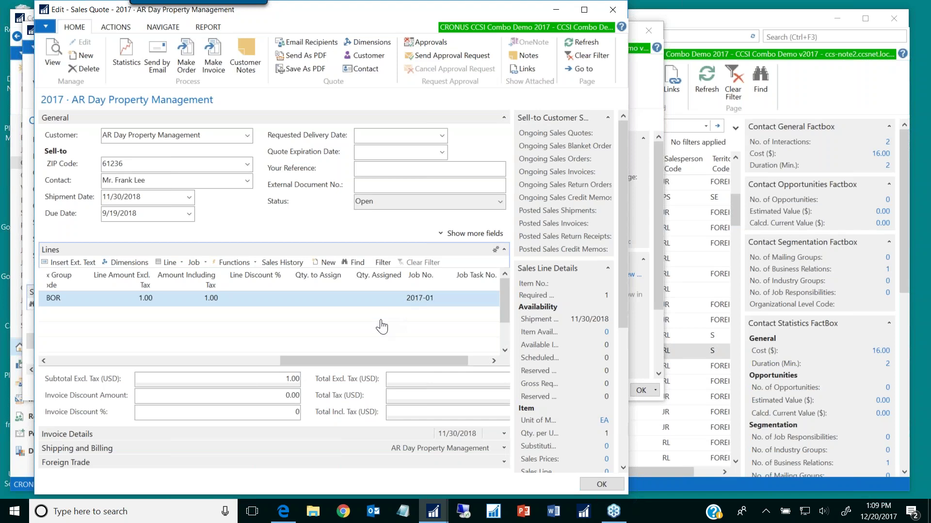
drag(386, 362, 408, 359)
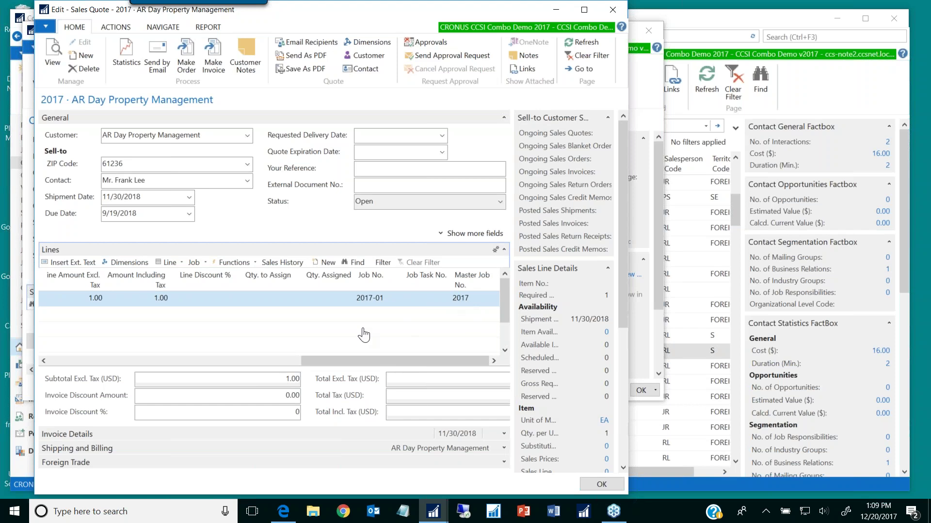
drag(379, 359, 116, 348)
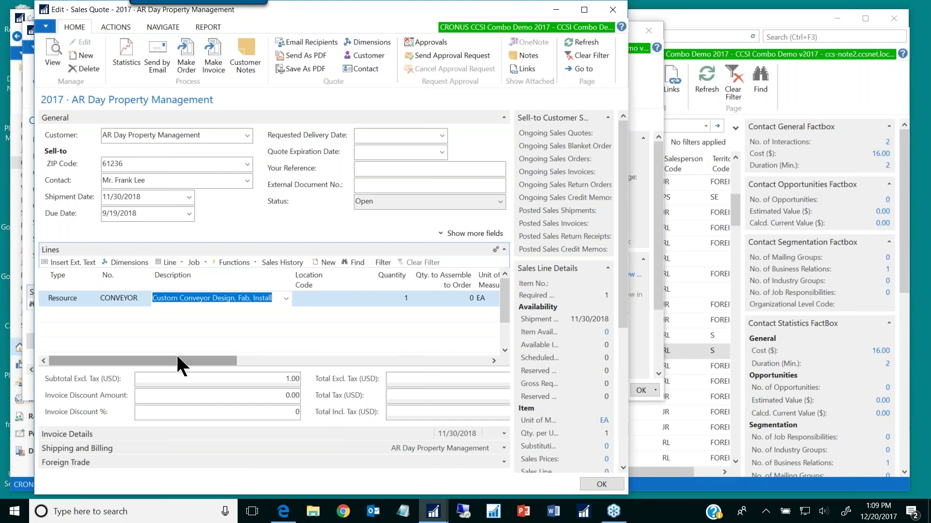
drag(205, 359, 253, 361)
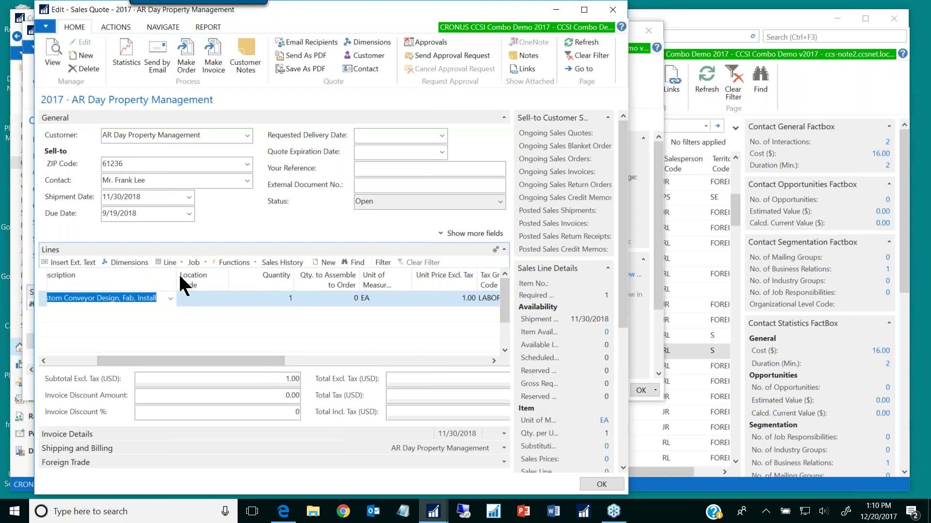
click(199, 261)
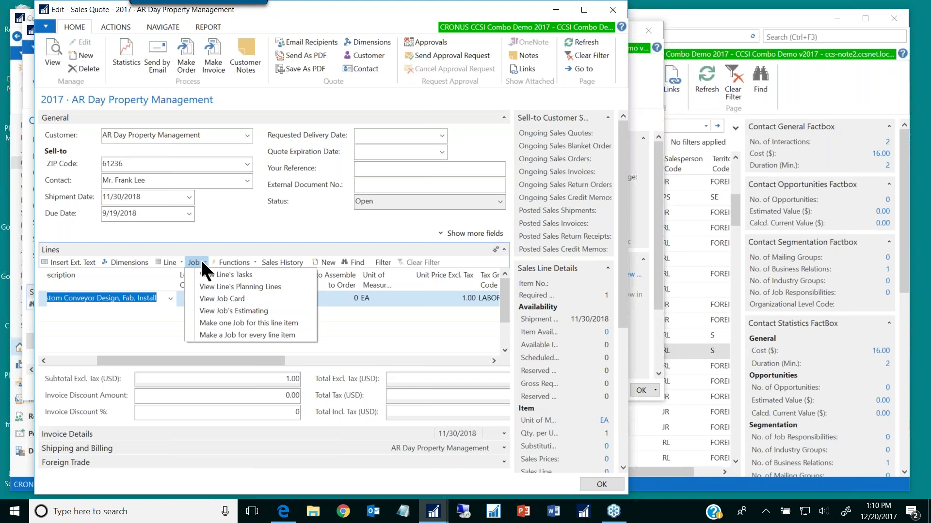
click(260, 311)
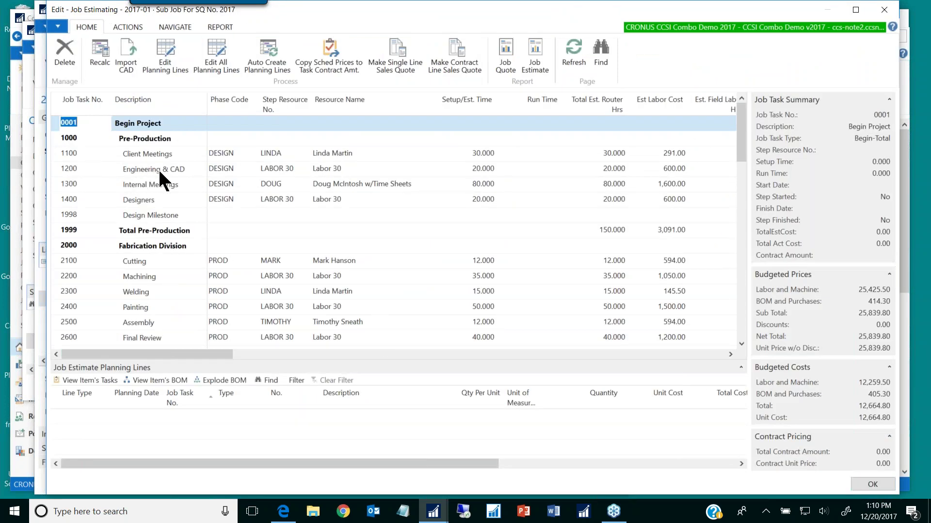
click(144, 166)
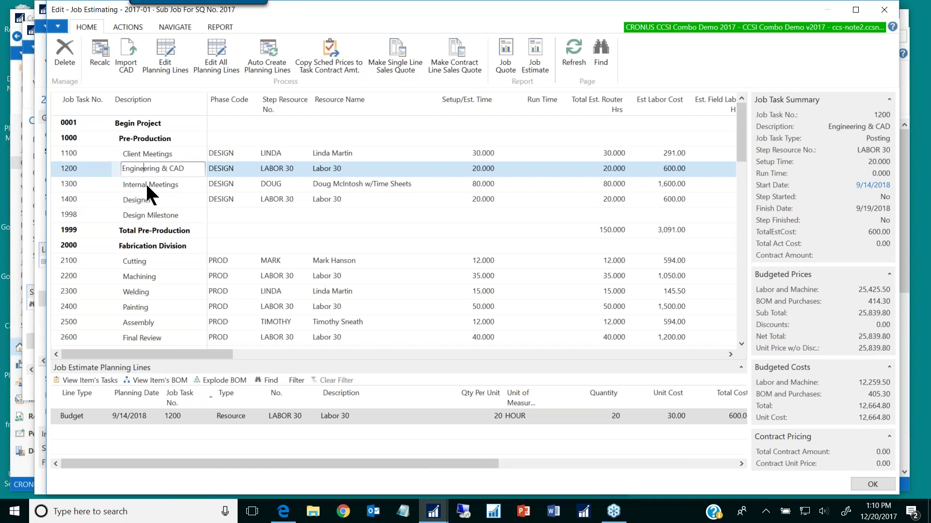
click(146, 154)
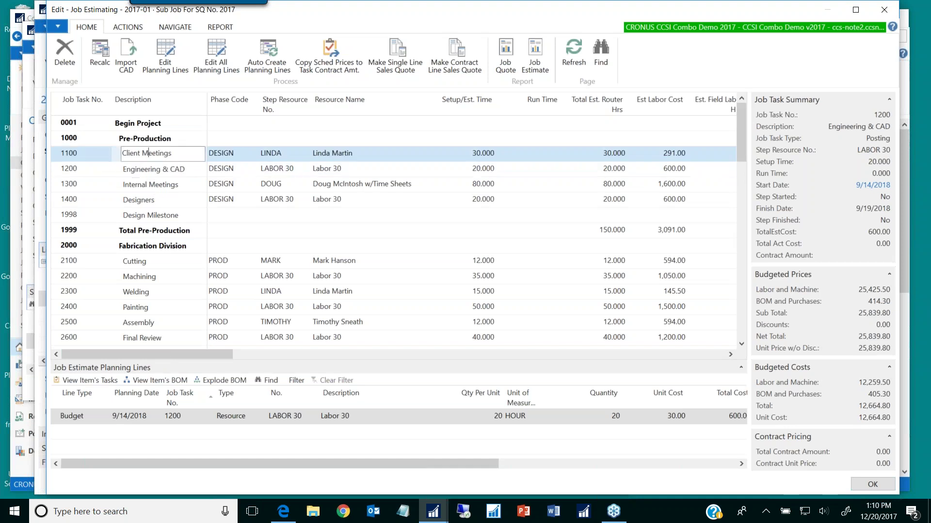
click(152, 170)
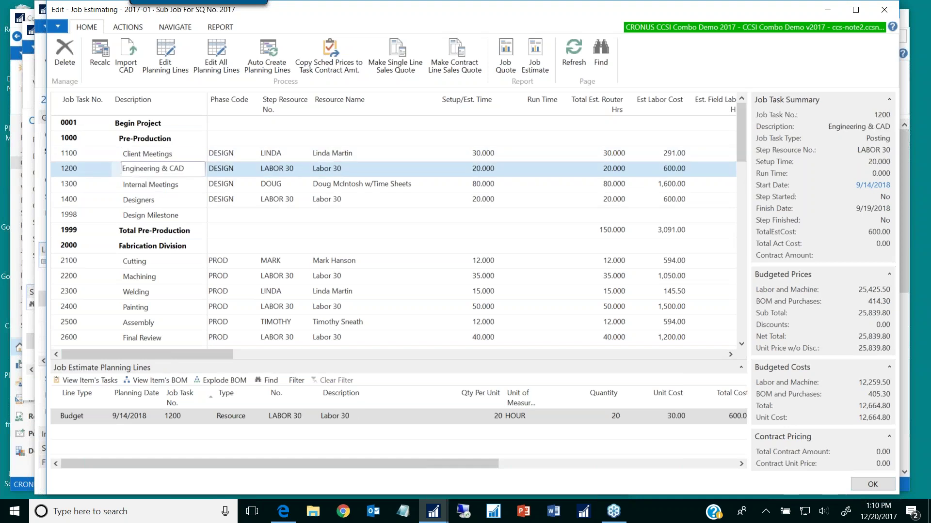
Step: Examine the planning lines of the Designers task, the Fabrication Division tasks and the On-Site Division tasks through Final Client Meeting
click(148, 198)
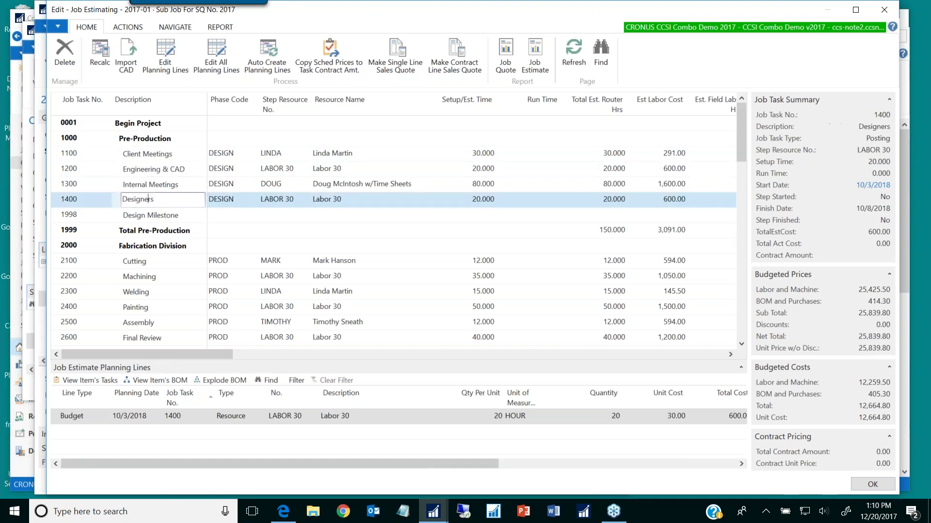
click(149, 265)
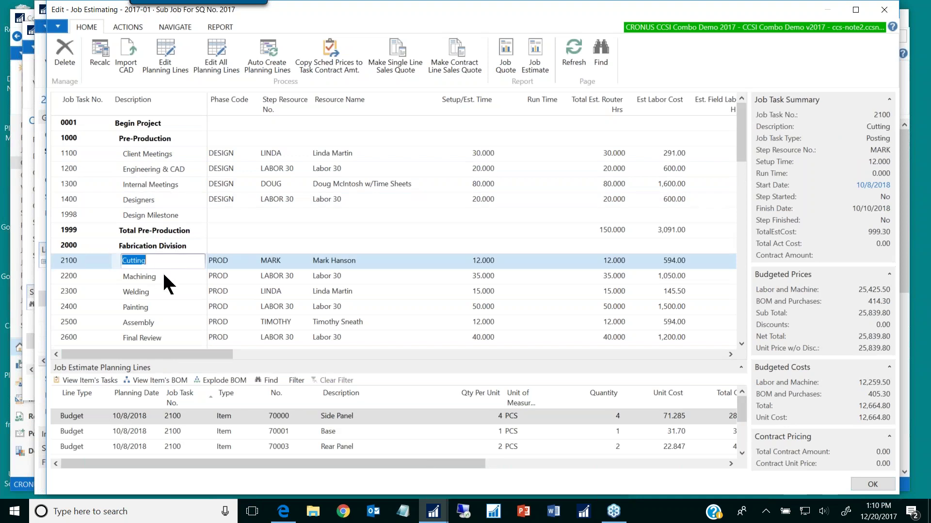
click(161, 290)
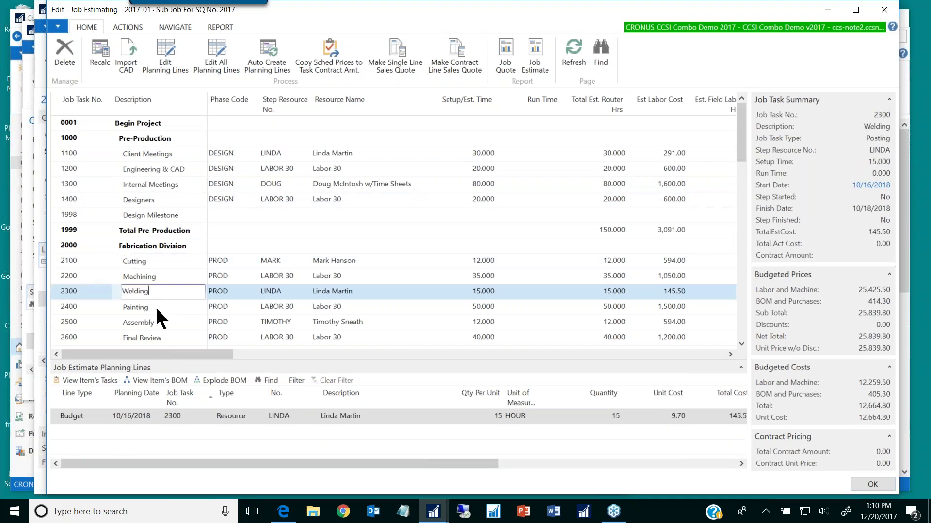
click(155, 307)
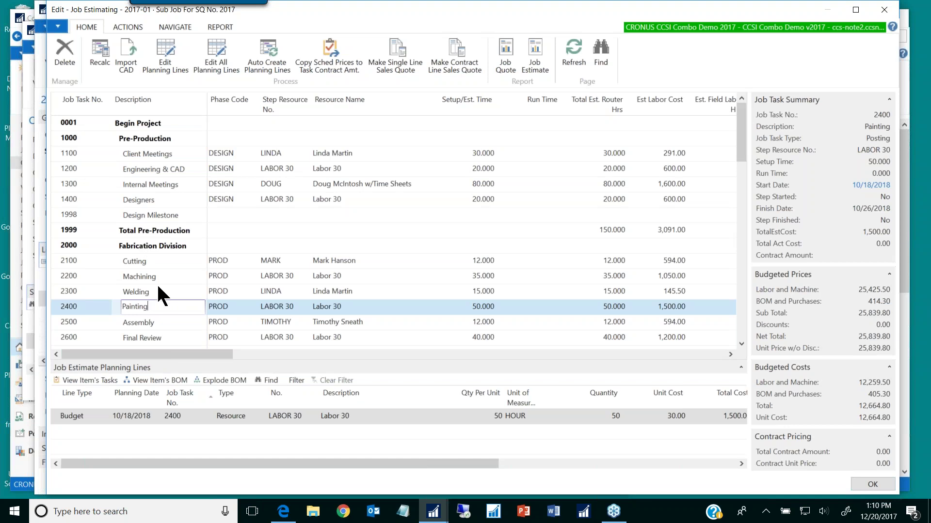
scroll(158, 281, down, 4)
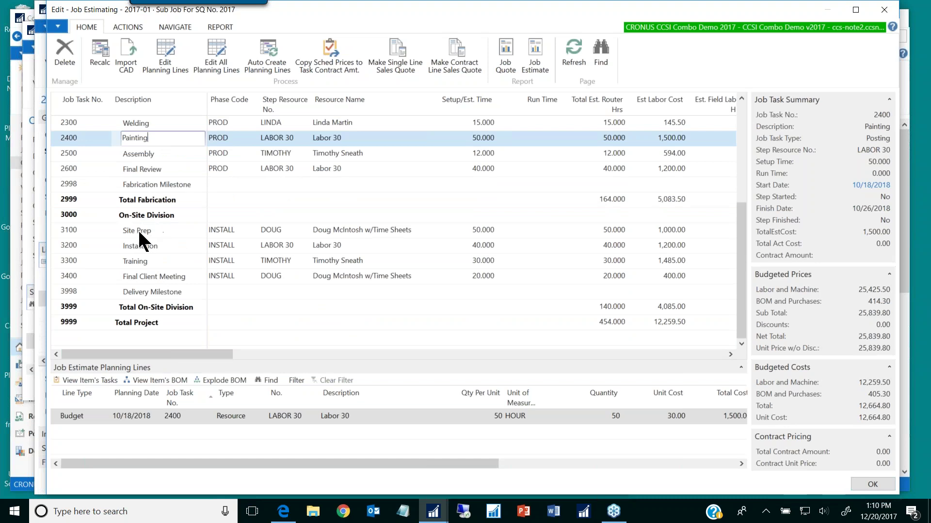
click(138, 229)
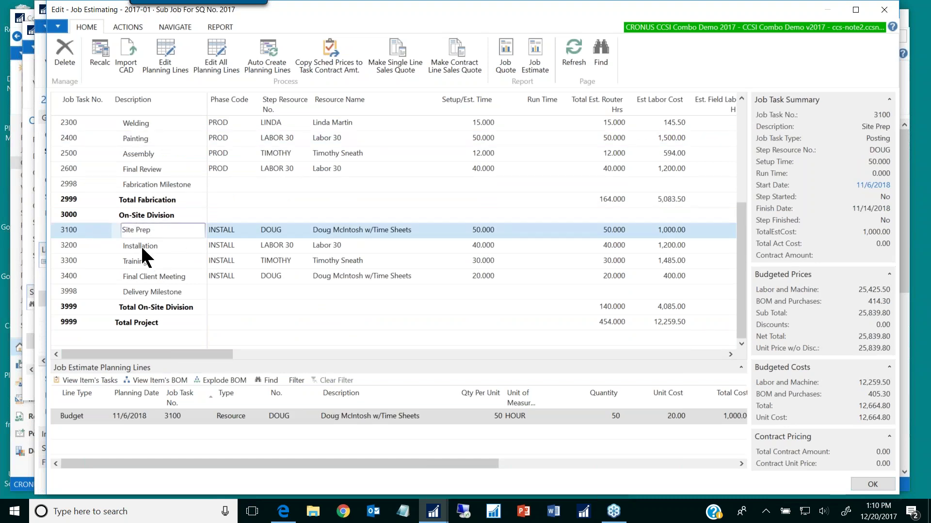
click(143, 247)
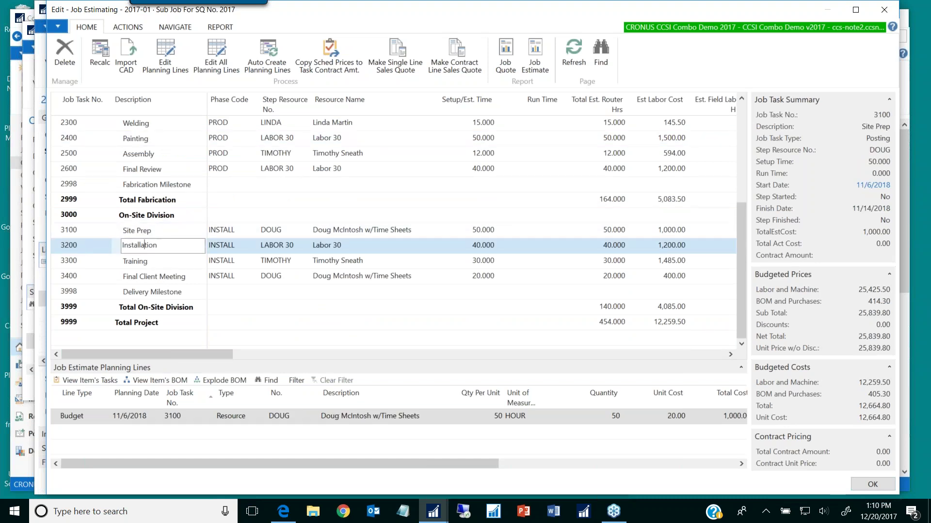
click(146, 262)
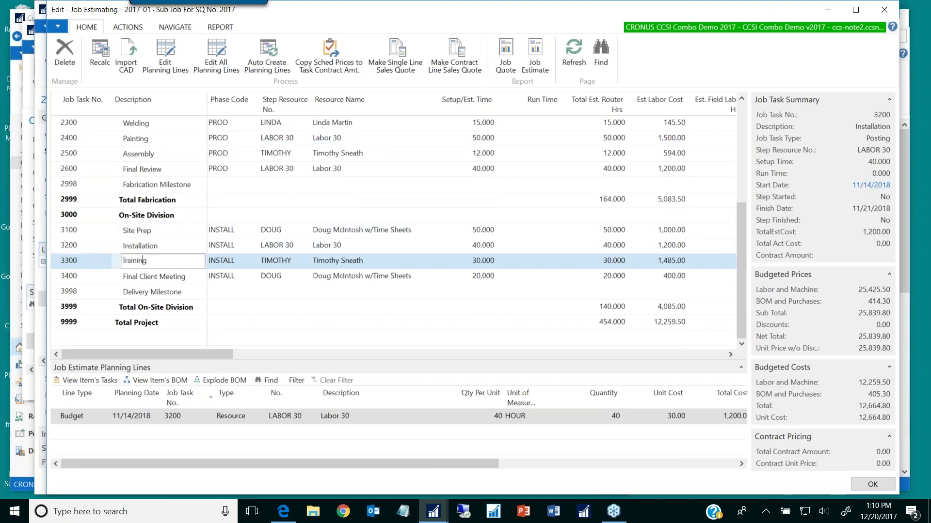
click(153, 276)
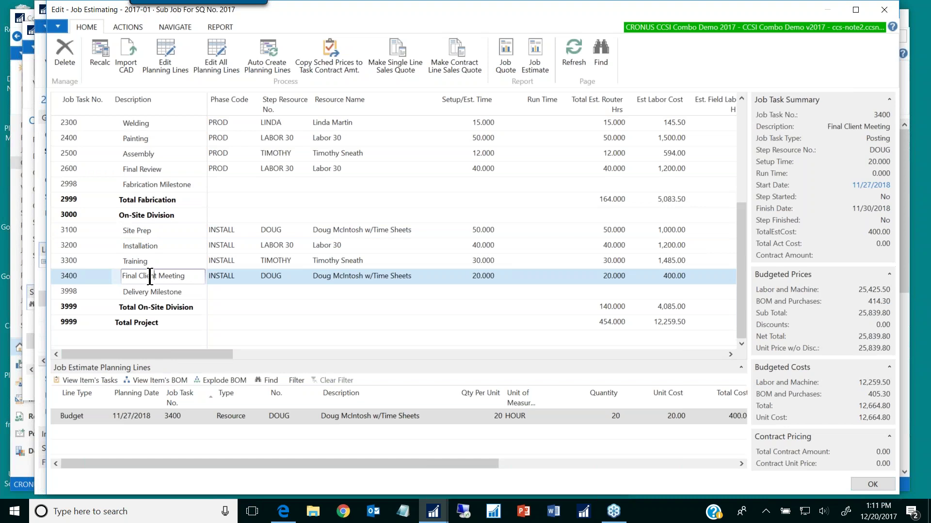
Step: Set the Client Meetings task's setup/estimated time to 20 hours and recalculate the dates on the remaining steps
scroll(157, 257, up, 2)
scroll(157, 265, up, 2)
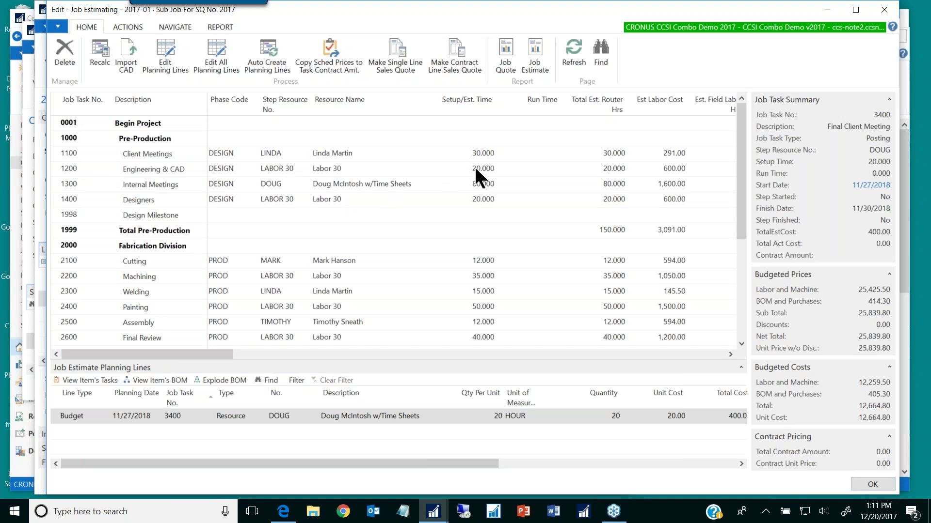
click(475, 153)
click(491, 153)
drag(492, 153, 493, 153)
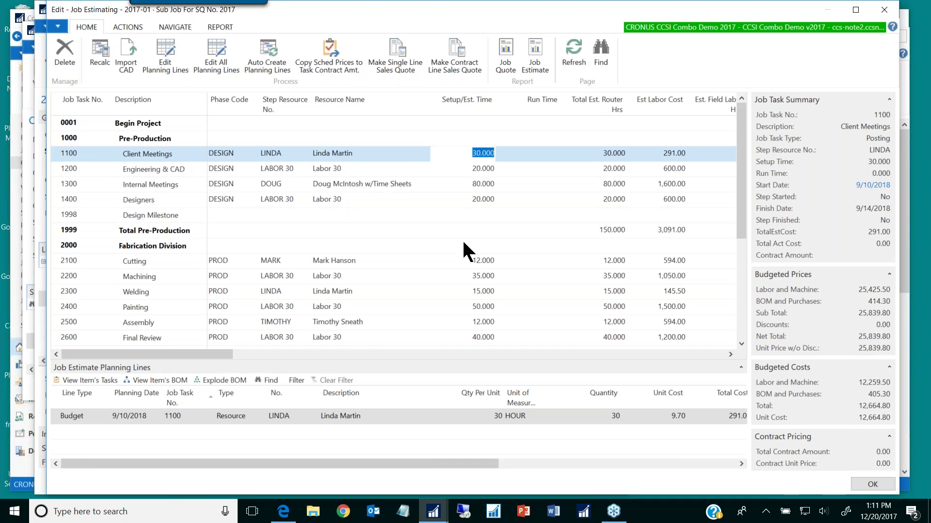
text(20)
key(BackSpace)
key(BackSpace)
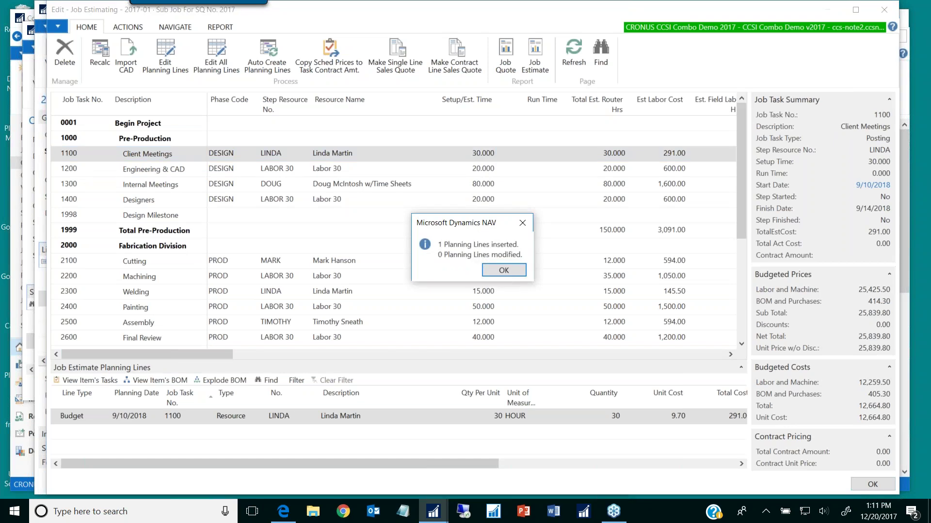
key(Return)
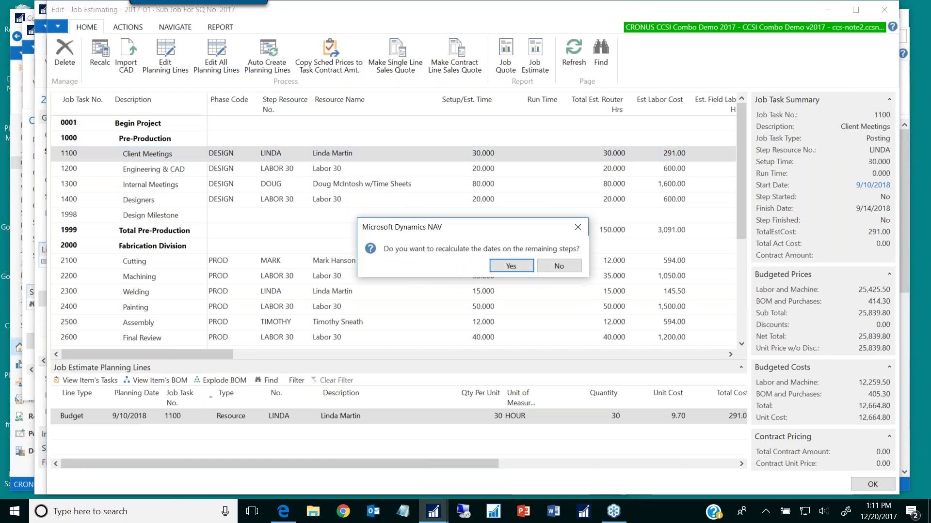
key(Return)
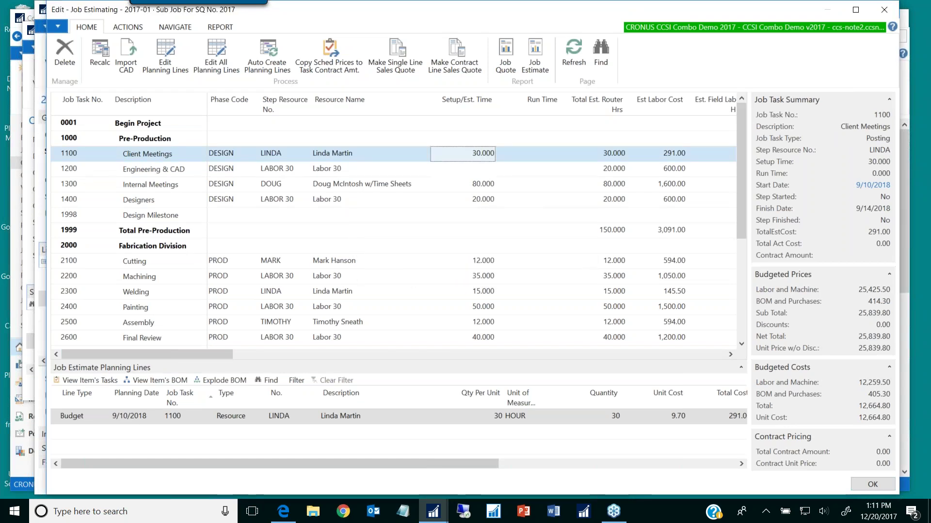
key(Down)
key(Up)
key(Up)
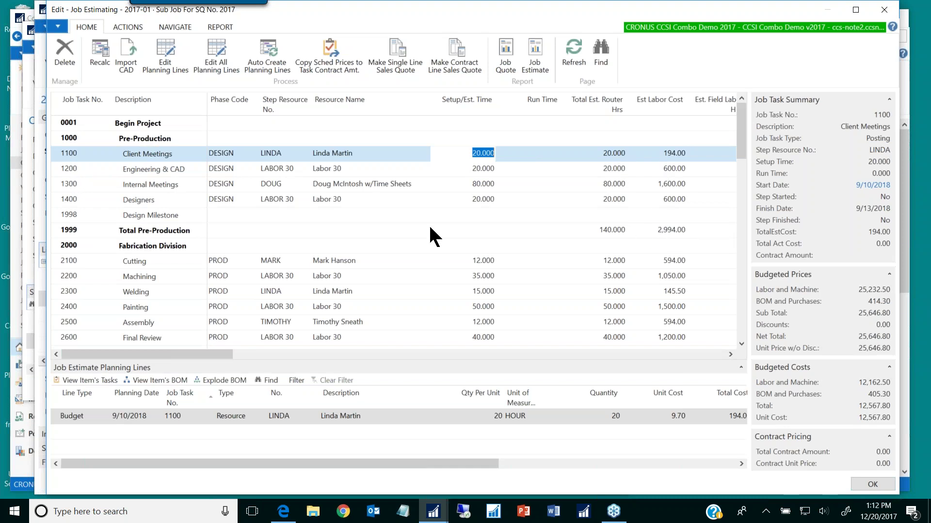
Step: Examine the costs, prices and dates for Client Meetings, Engineering & CAD and the fabrication tasks from Cutting to Painting
drag(359, 464, 450, 464)
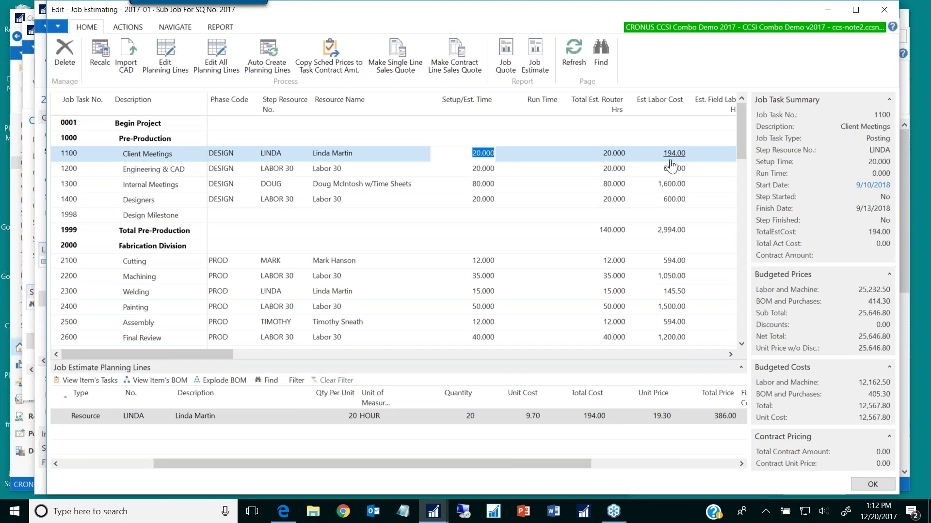
click(356, 168)
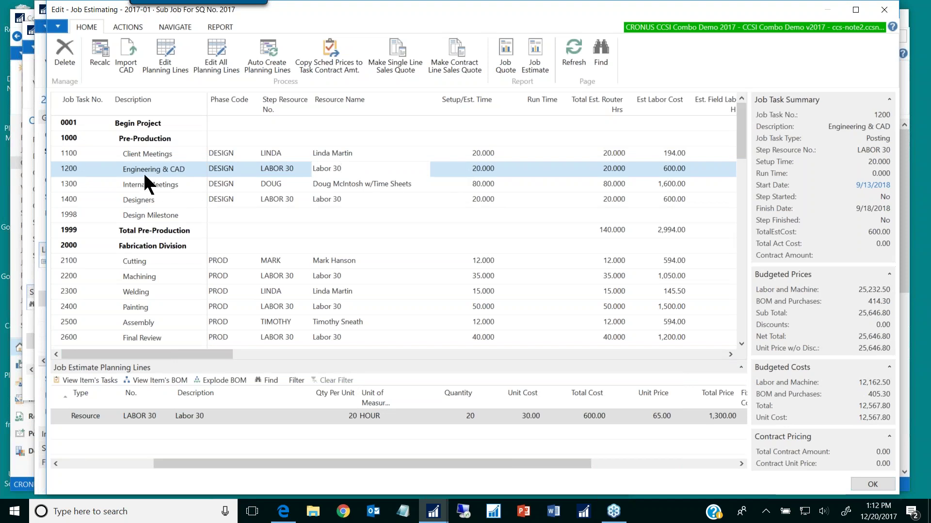
click(467, 170)
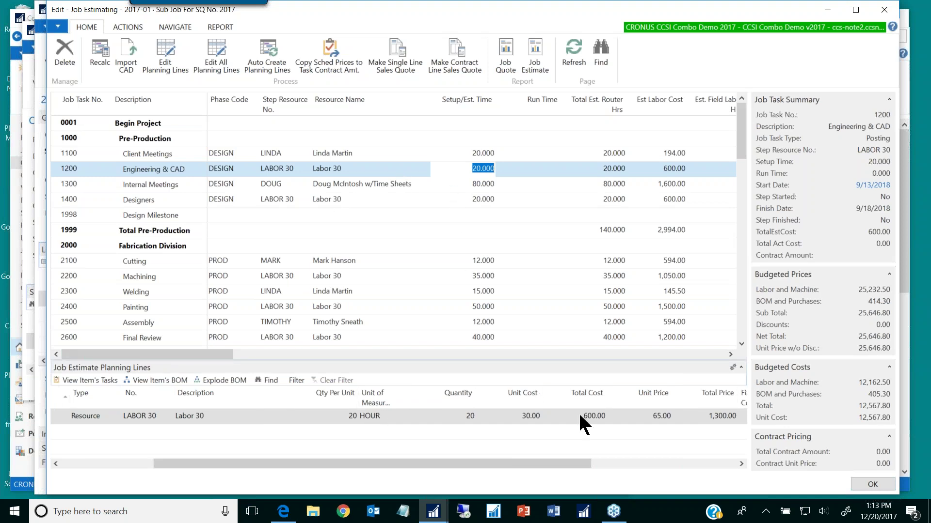
drag(374, 464, 463, 466)
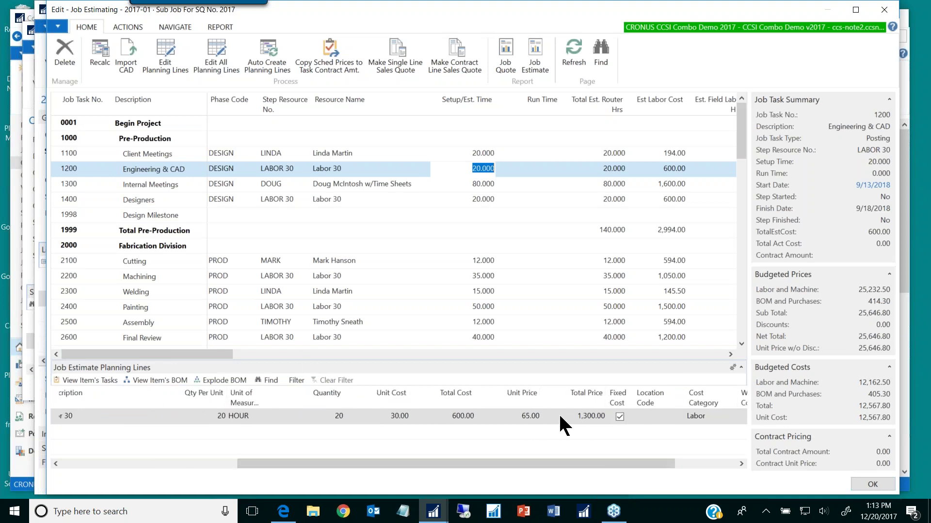
drag(204, 349, 506, 349)
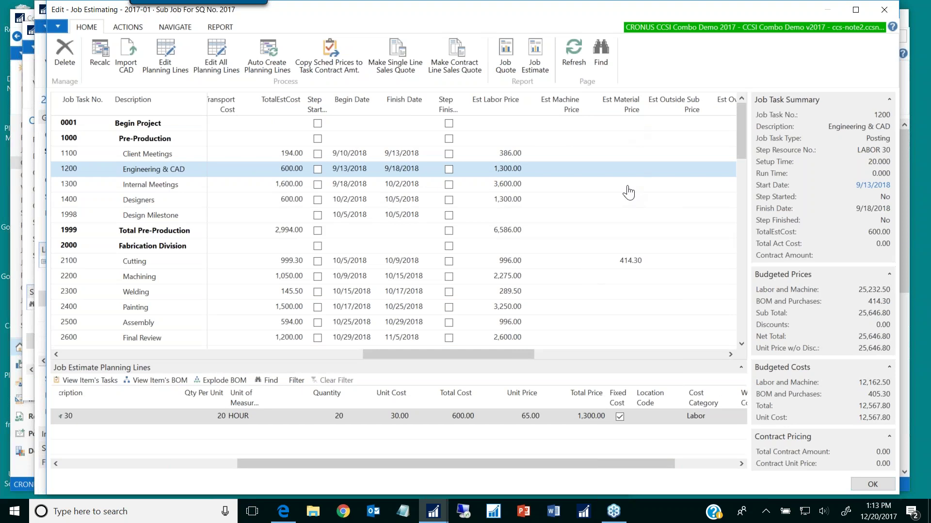
click(146, 261)
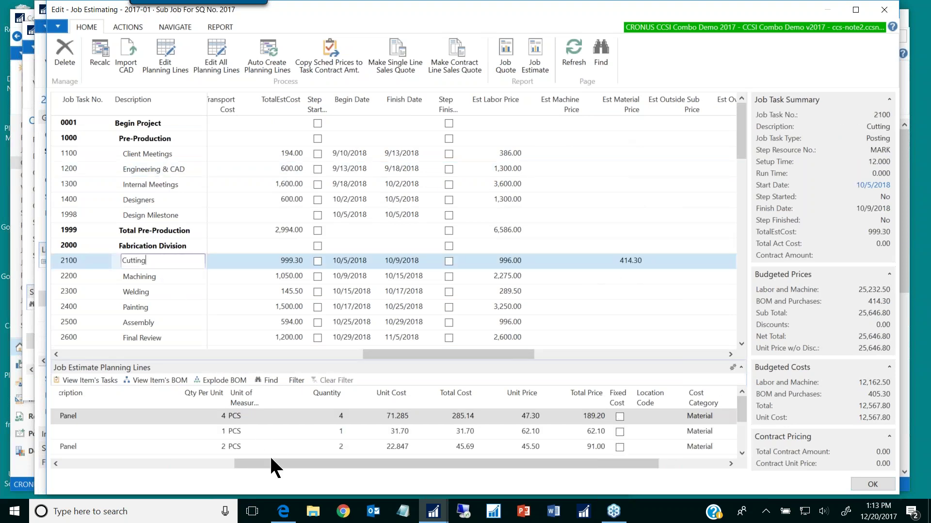
drag(258, 461, 124, 461)
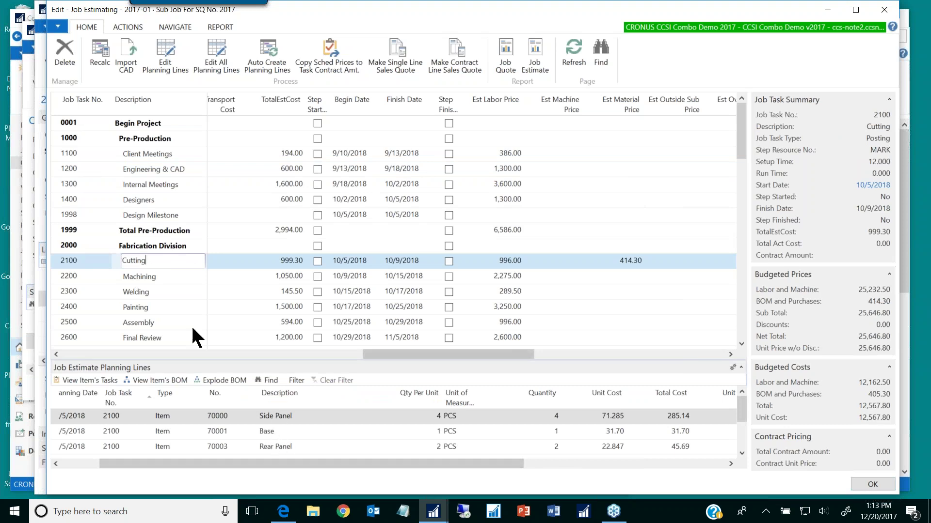
key(Down)
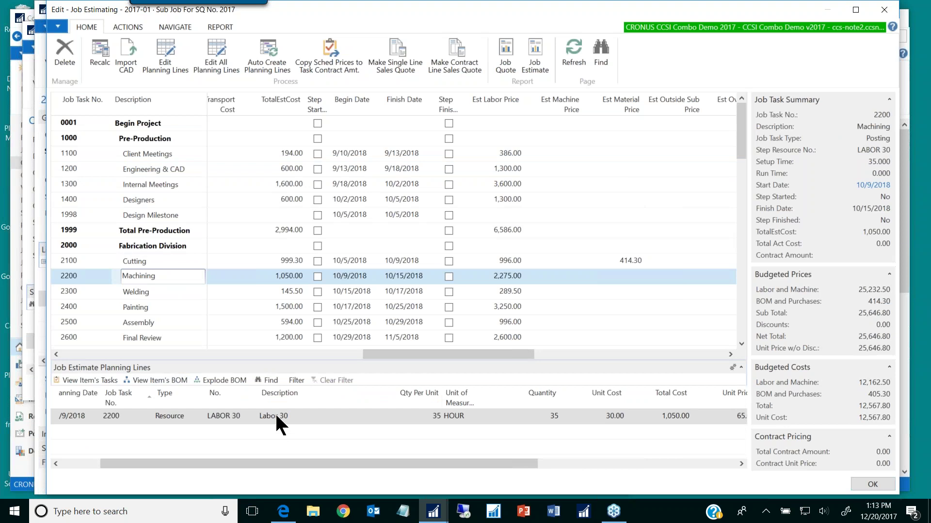
click(185, 292)
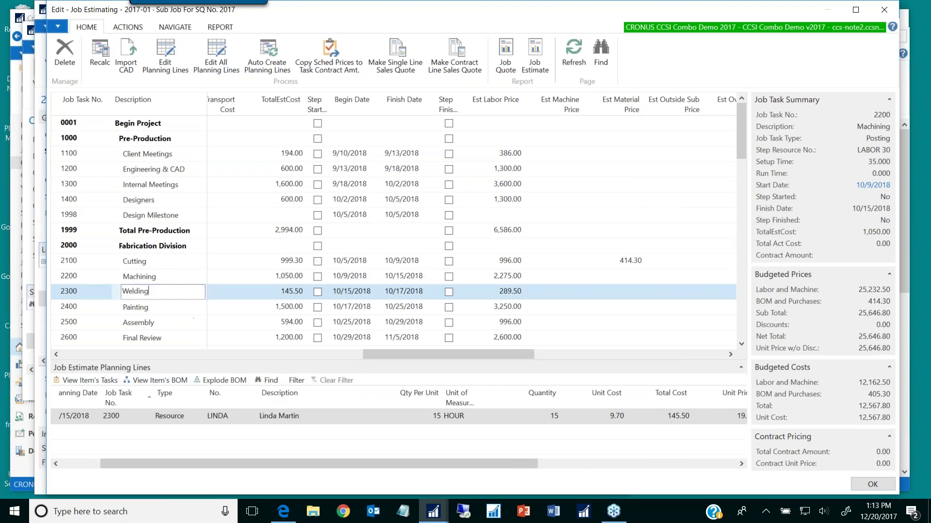
click(156, 307)
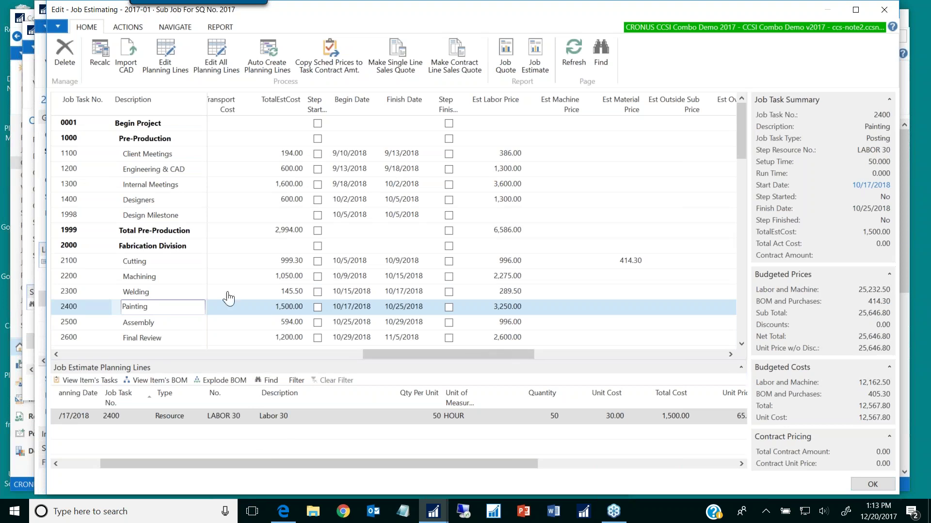
Step: In the Cutting task's planning lines, set the Side Panel's quantity per unit to 5 and review the line costs and prices
click(180, 264)
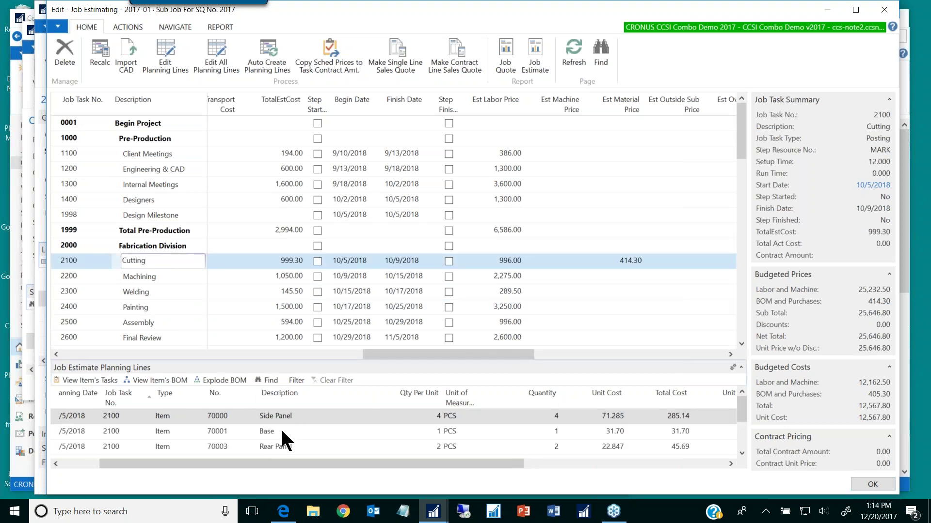
click(162, 50)
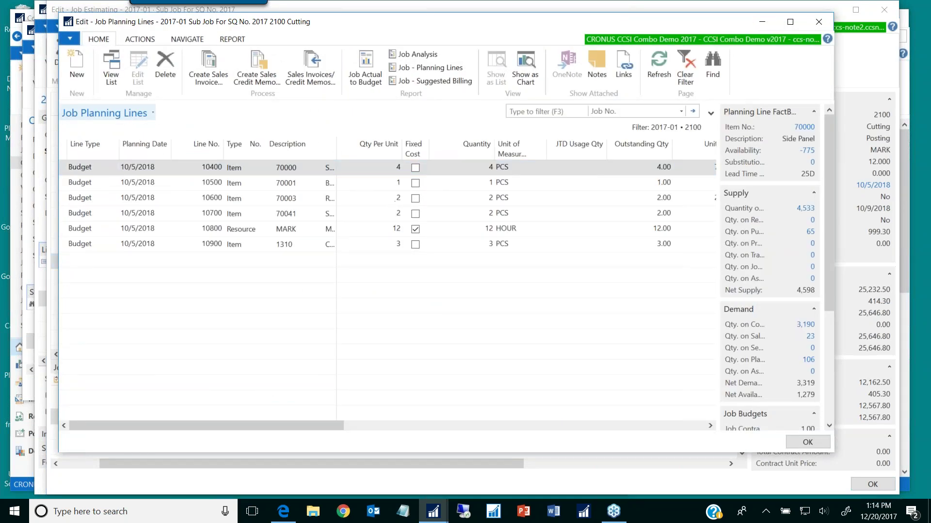
drag(336, 145, 384, 146)
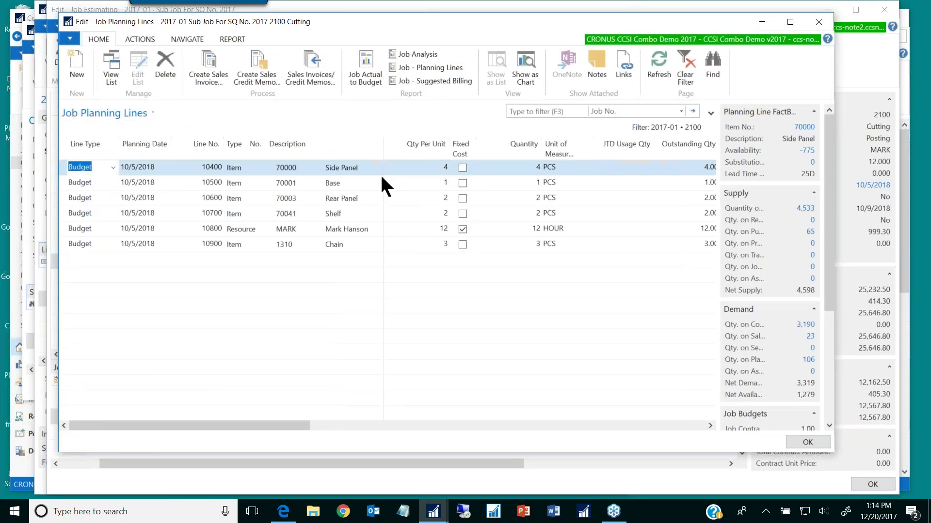
click(431, 167)
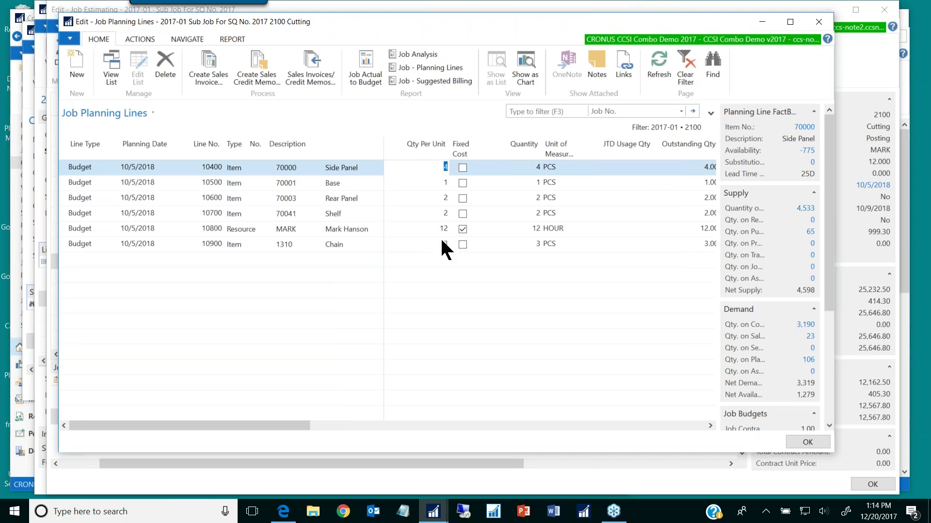
text(5)
key(Tab)
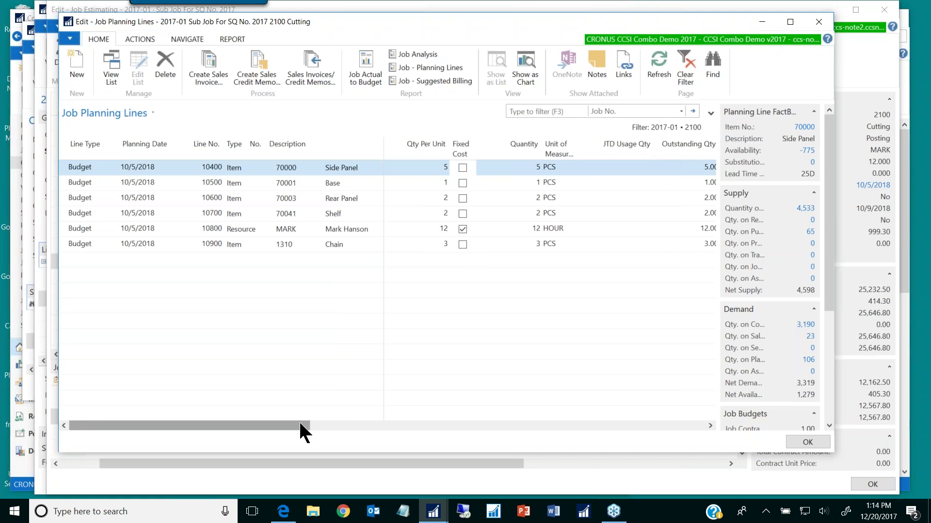
drag(301, 424, 438, 418)
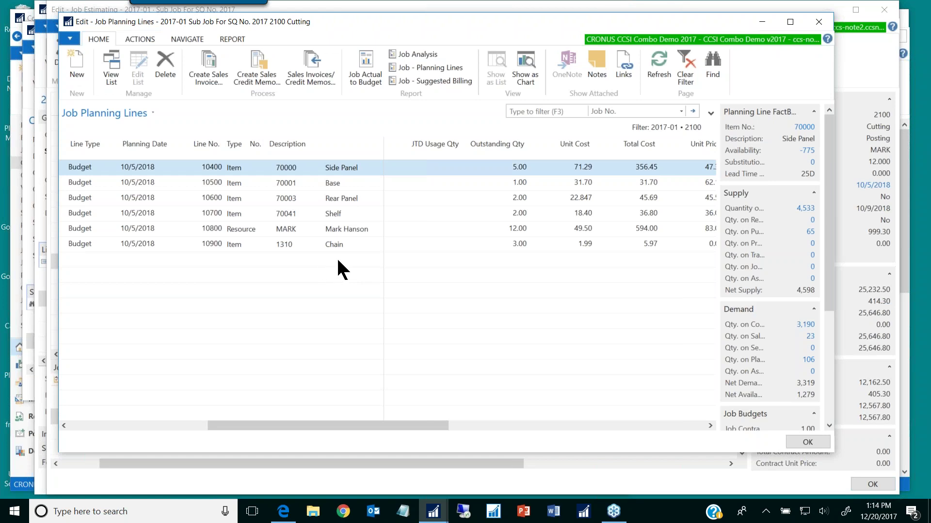
drag(428, 425, 499, 424)
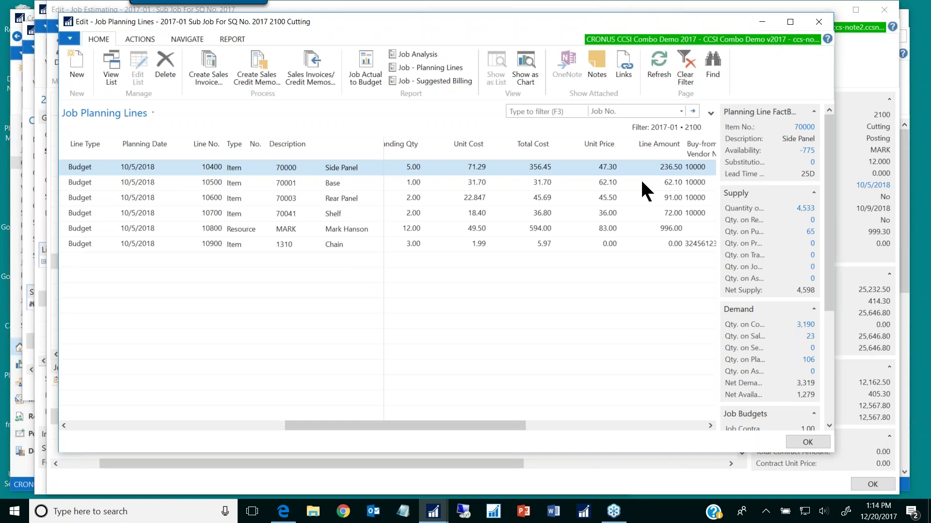
key(Escape)
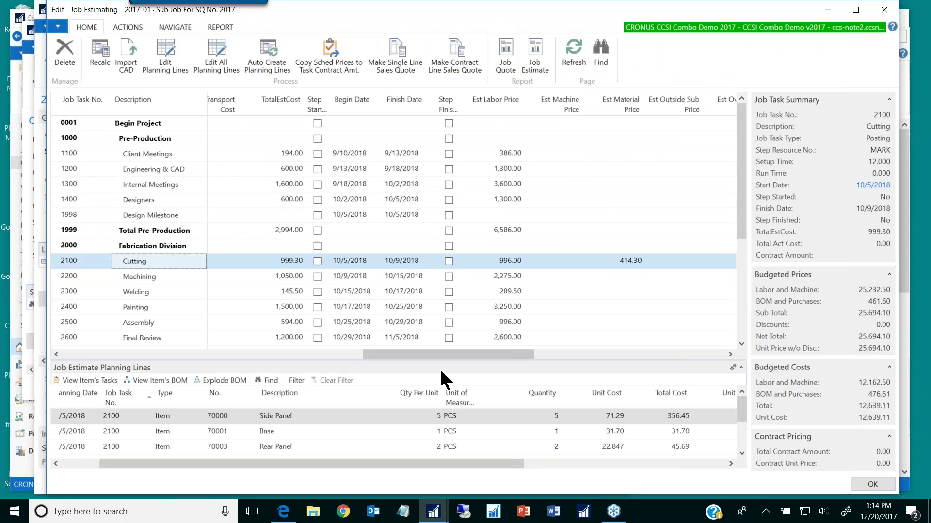
Step: Copy the scheduled prices to the task contract amounts for the whole job, overwriting the fixed job contract amount
drag(440, 356, 644, 345)
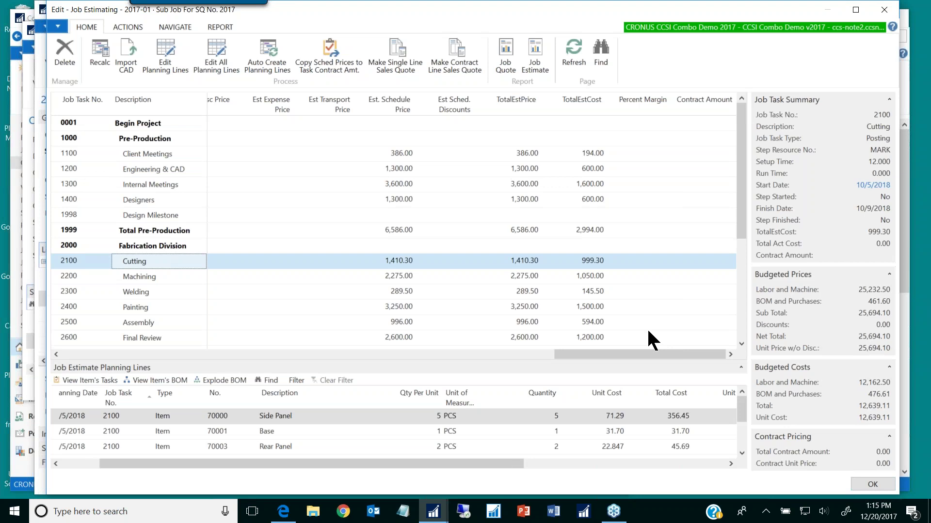
click(693, 154)
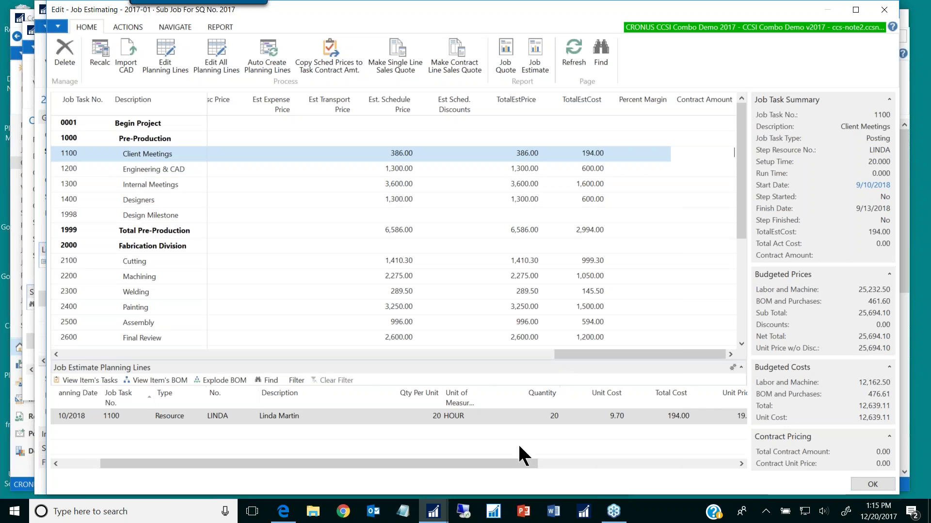
drag(507, 465, 624, 443)
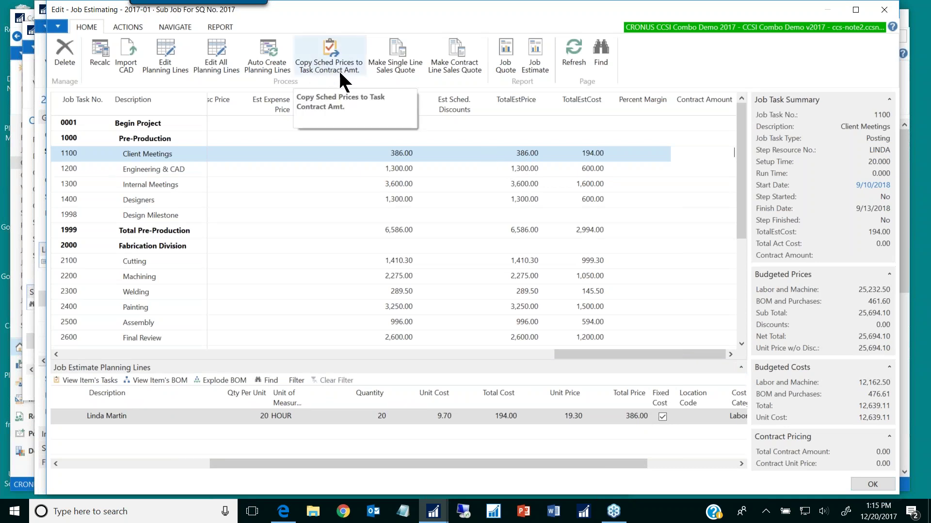
click(336, 52)
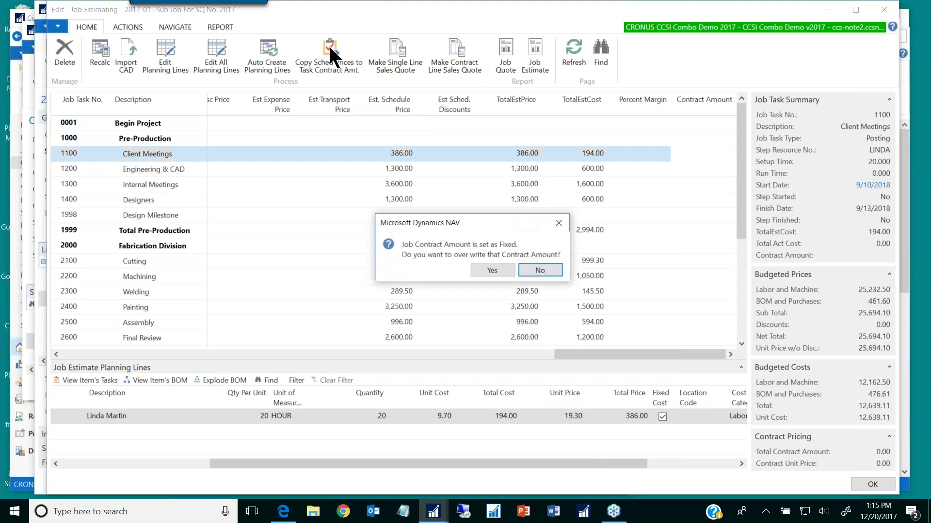
click(490, 270)
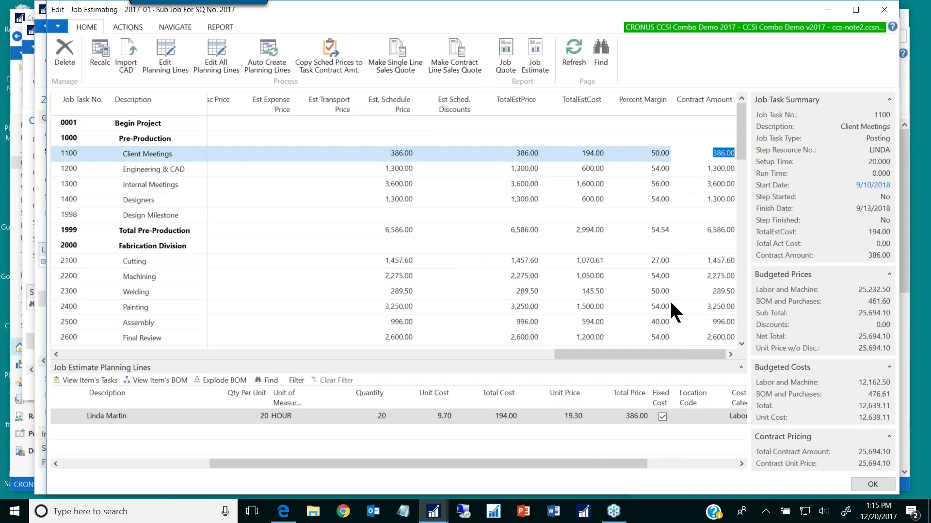
Step: Set the Welding task's contract amount to 300
click(712, 292)
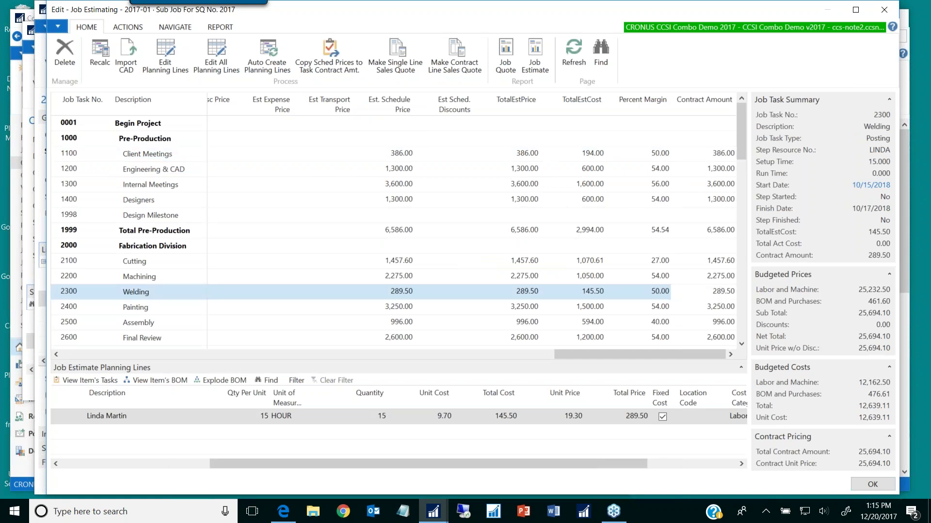
double_click(717, 291)
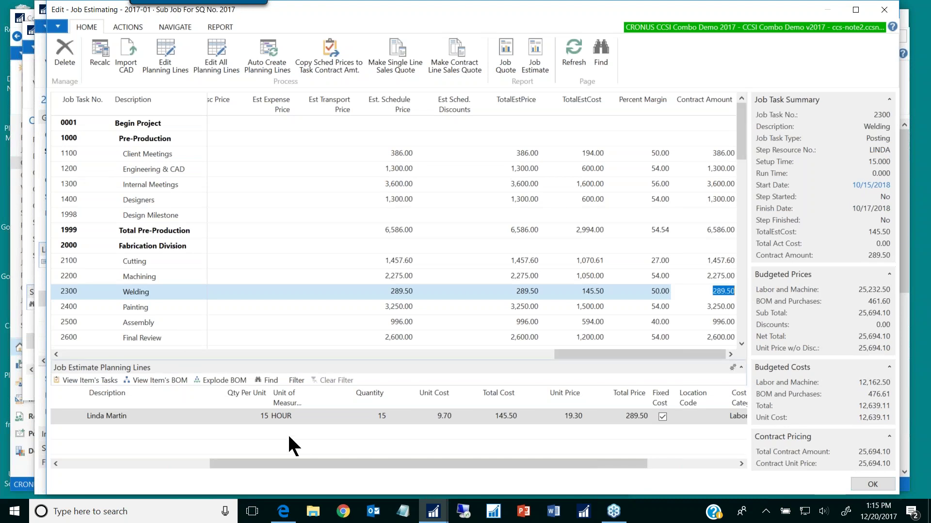
text(300)
key(Return)
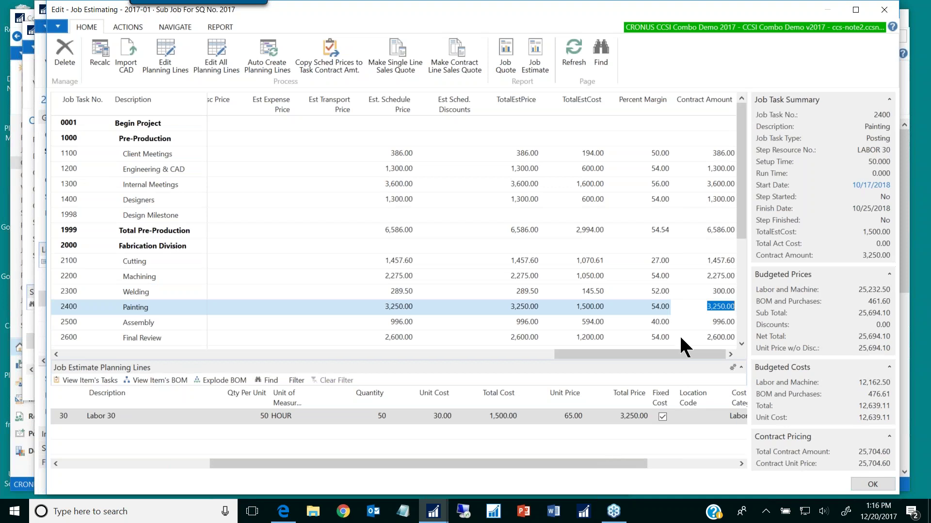
Step: Set the Painting task's percent margin to 40
drag(742, 208, 719, 328)
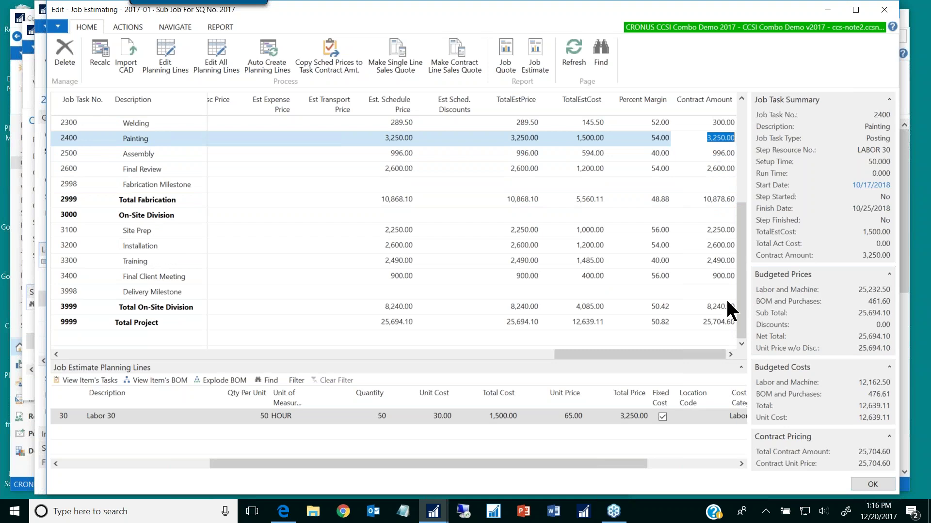
drag(743, 293, 742, 251)
click(654, 214)
double_click(654, 215)
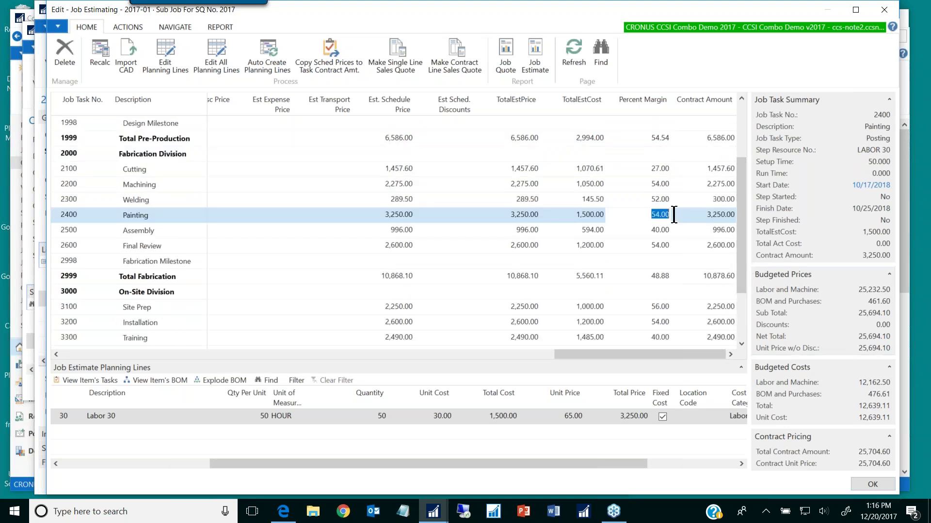
text(40)
key(Down)
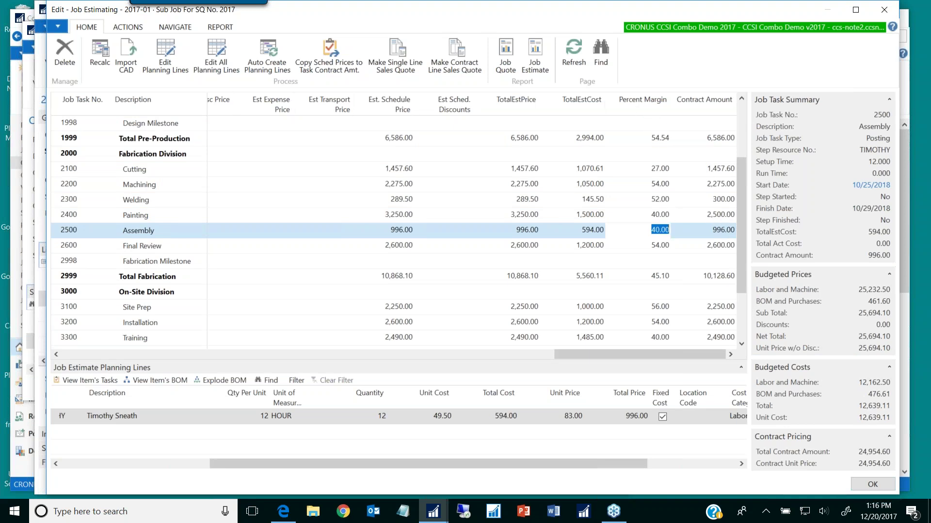
Step: Examine the percent margins and contract amounts from the Assembly task through the On-Site Division to the project total
key(Down)
key(Up)
key(Down)
key(Down)
key(Down)
key(Down)
key(Down)
key(Down)
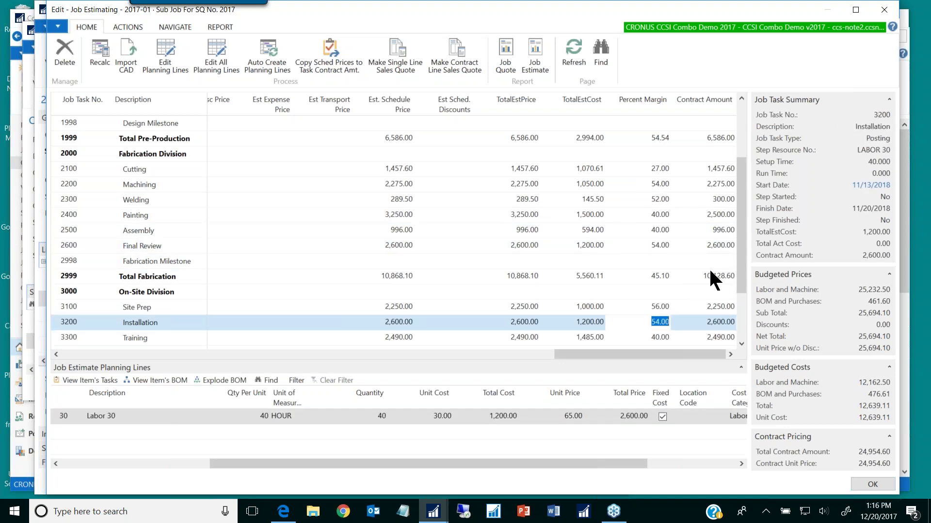
scroll(714, 256, down, 2)
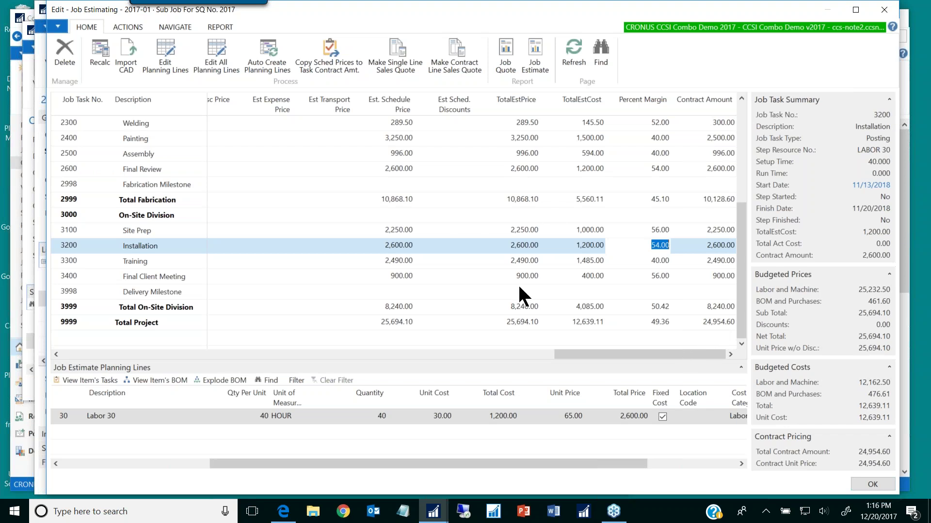
Step: Close the job estimate and update the quote line's unit price to the estimate's 24,954.6
click(885, 11)
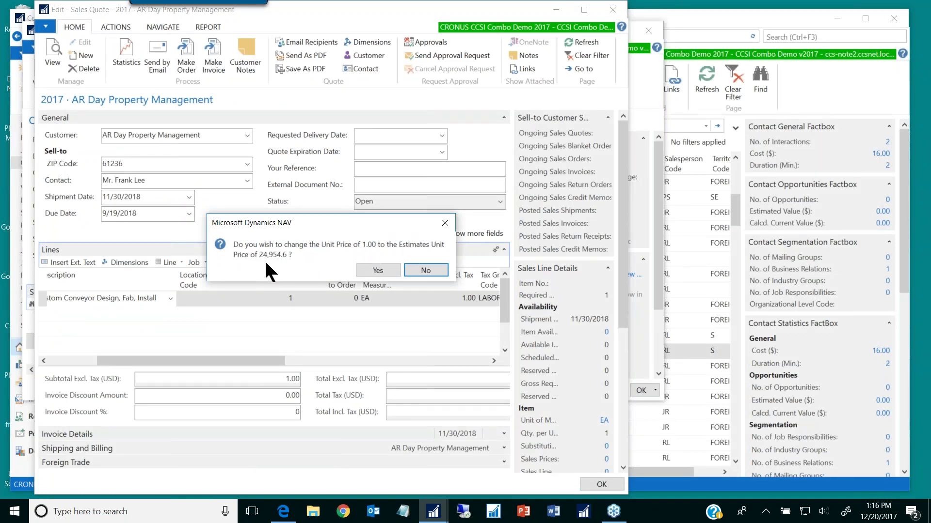
click(377, 271)
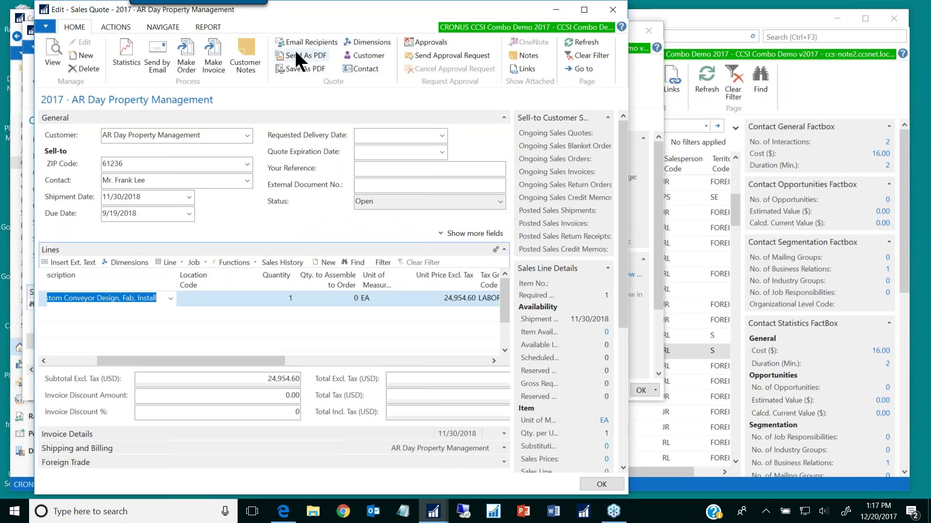
Step: Preview the printed sales quote, examine its header, conveyor line and footer, and close the preview
click(164, 26)
click(107, 26)
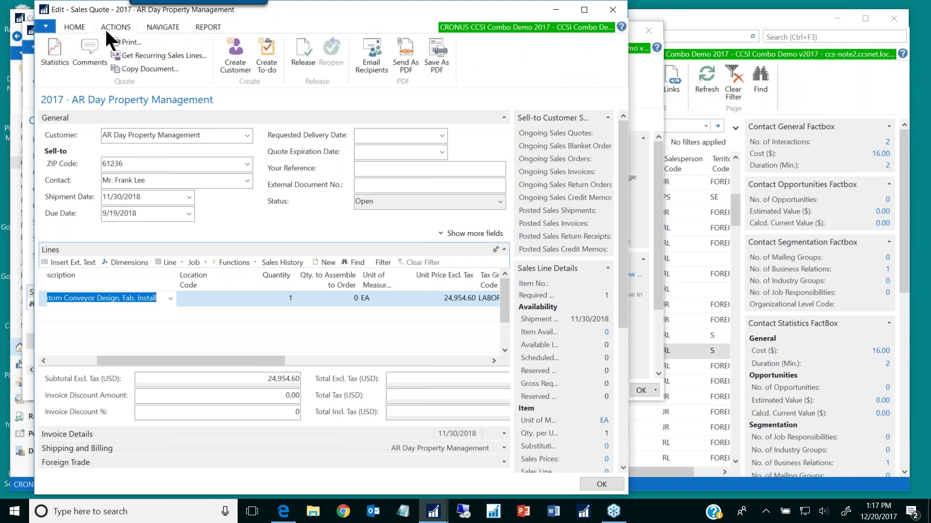
click(129, 44)
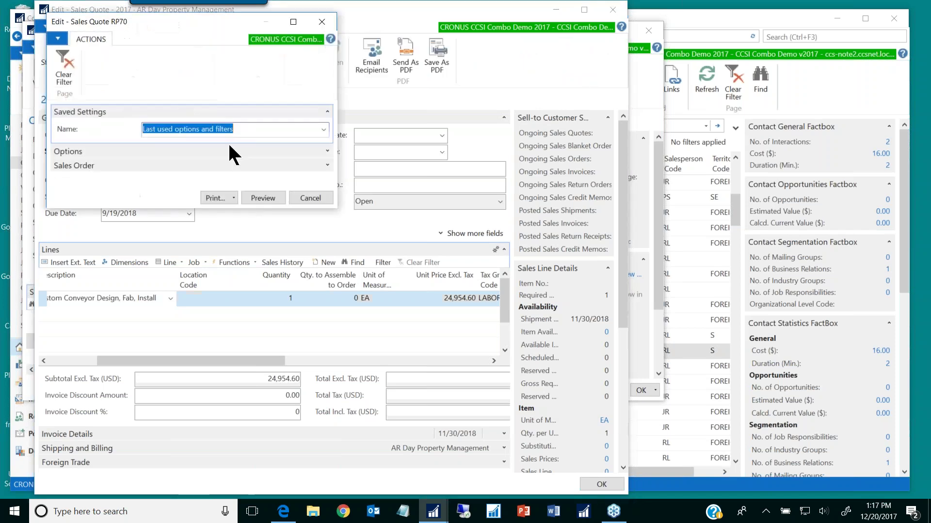
click(264, 199)
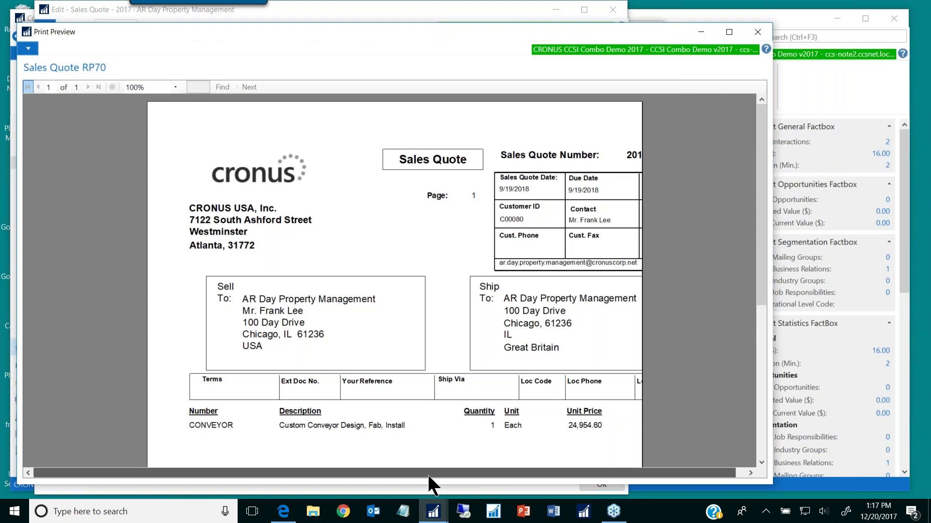
drag(428, 474, 550, 466)
scroll(502, 346, down, 10)
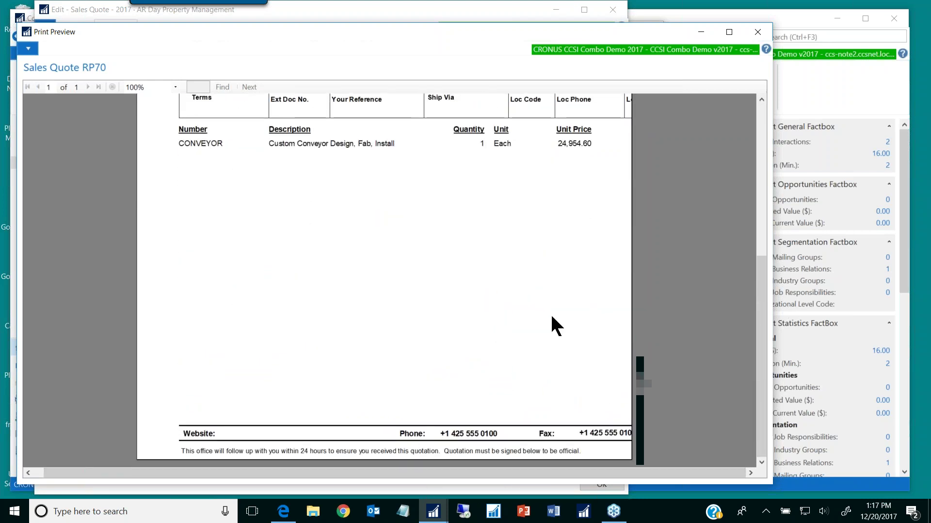
click(729, 33)
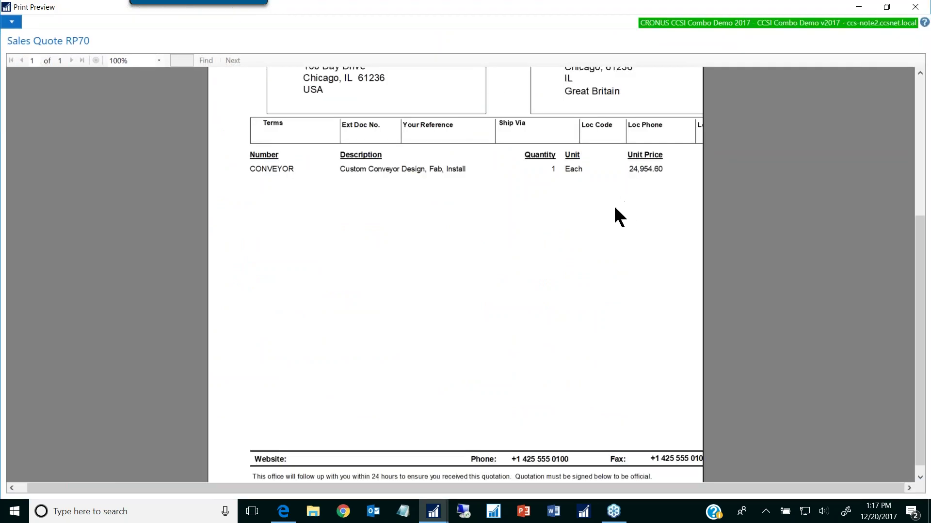
scroll(612, 196, up, 5)
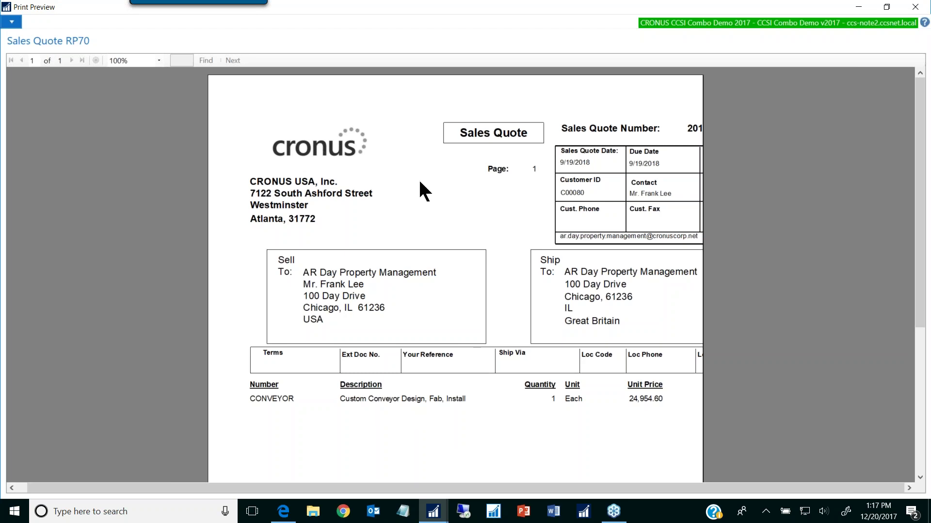
click(915, 7)
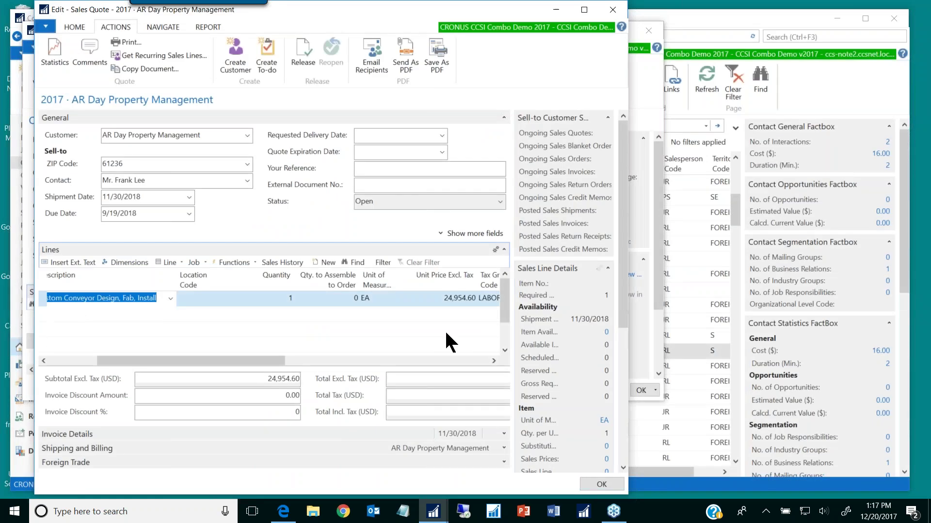
Step: Convert the sales quote to an order, agreeing to close the linked open opportunity
drag(391, 13, 486, 24)
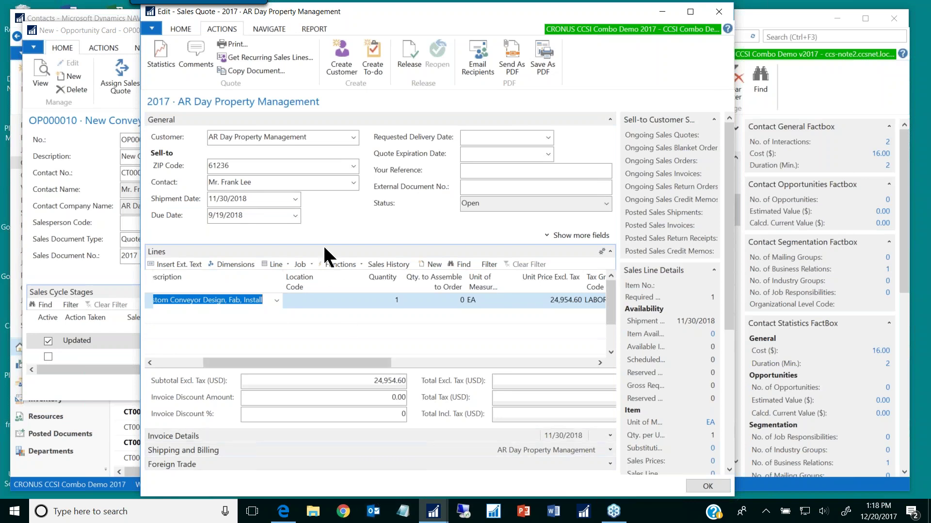
click(180, 30)
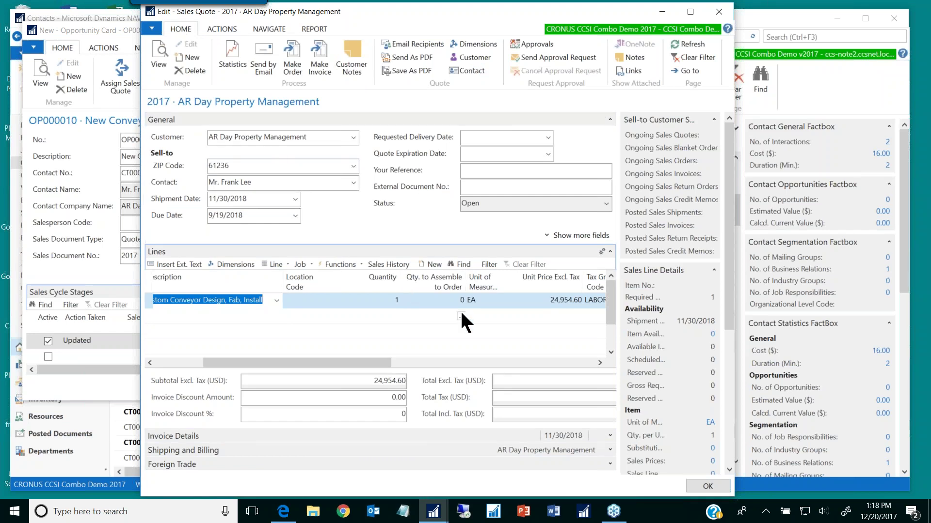
drag(350, 363, 262, 359)
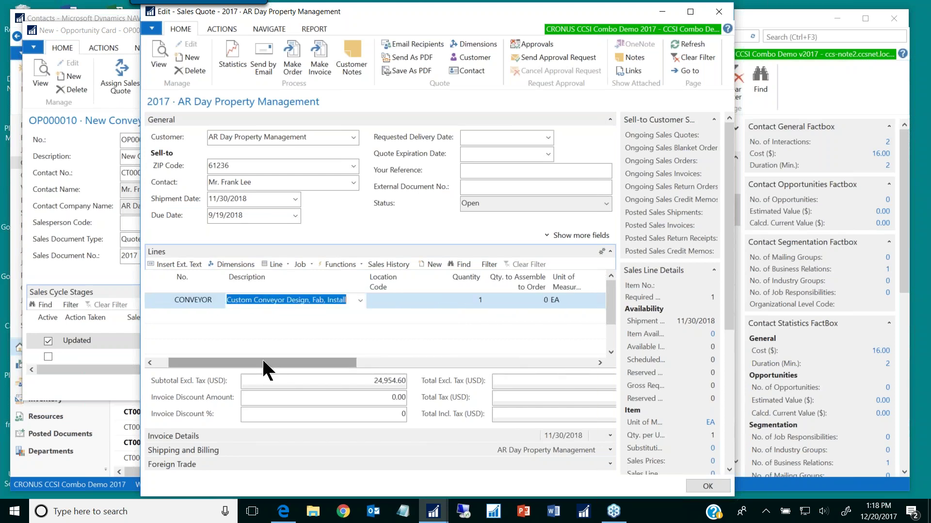
click(293, 57)
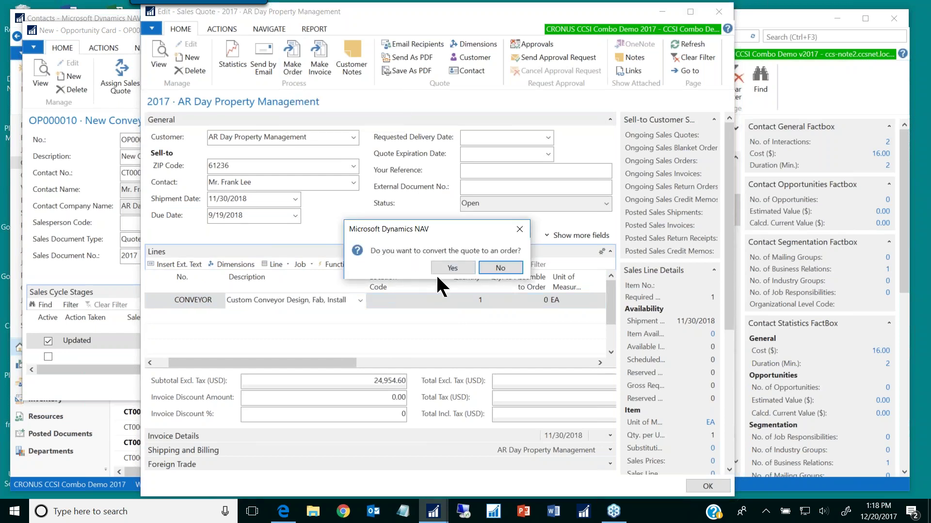
click(450, 267)
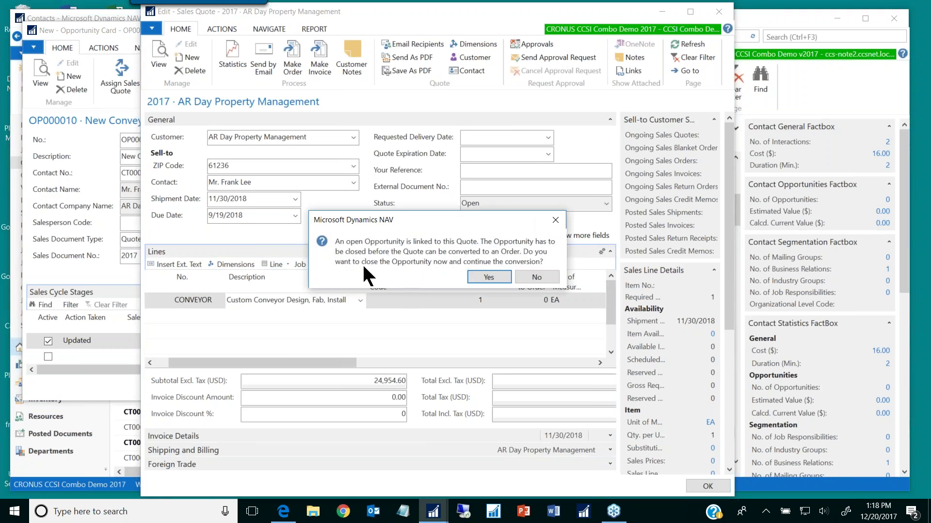
click(488, 277)
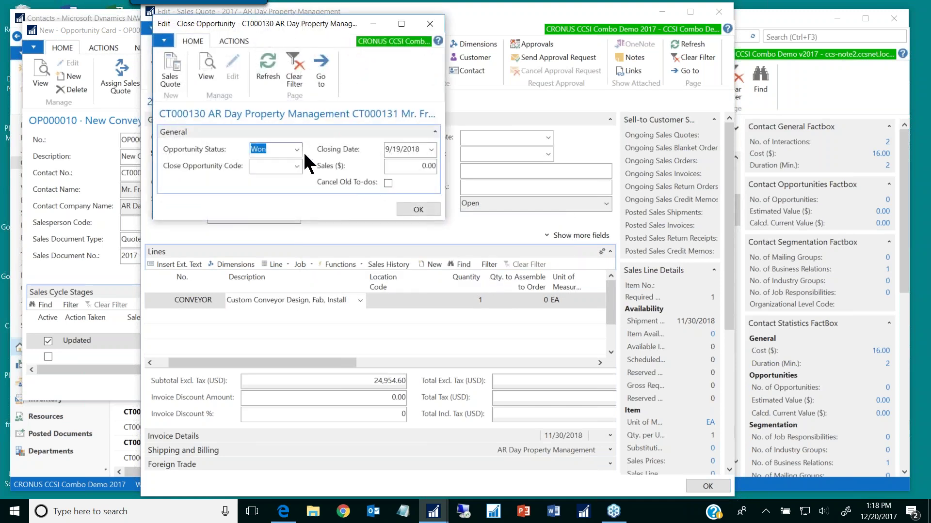
Step: Close the opportunity as Won with the best product close code PRODUCT_W and sales of 25,000
click(418, 209)
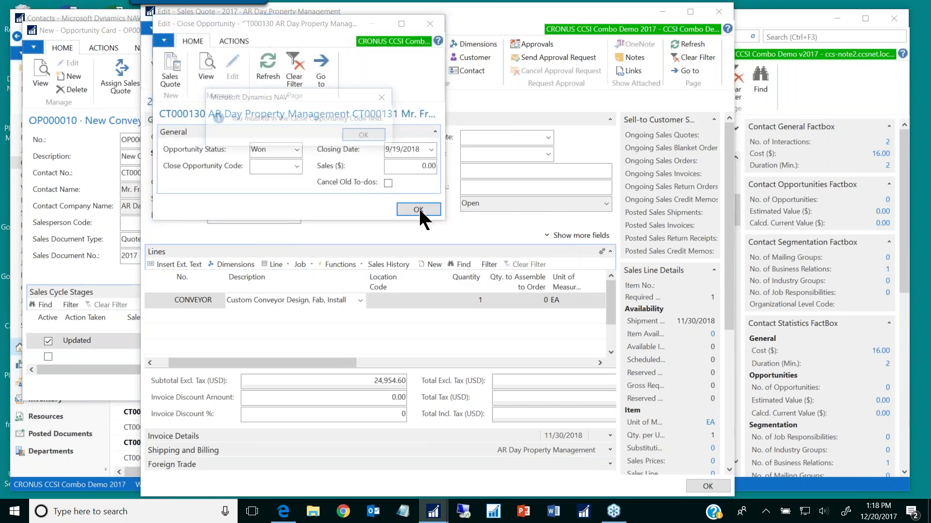
click(364, 138)
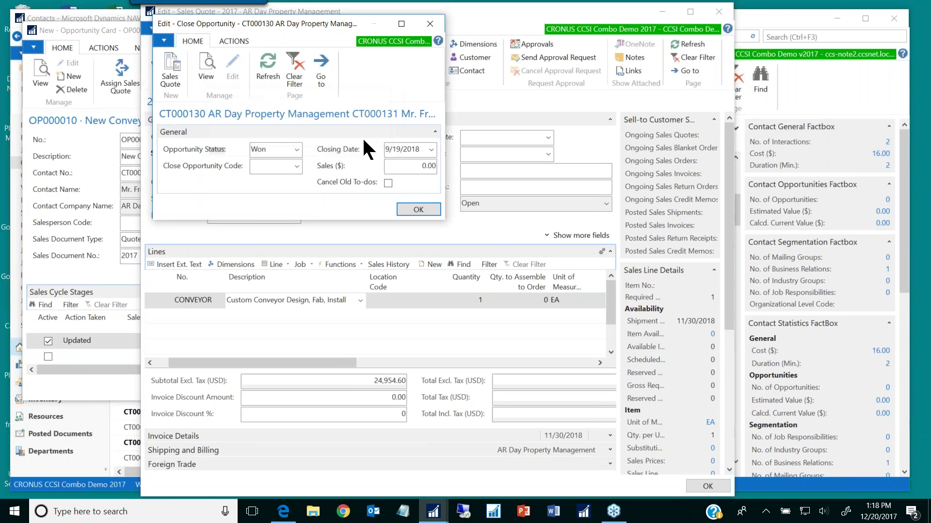
click(297, 166)
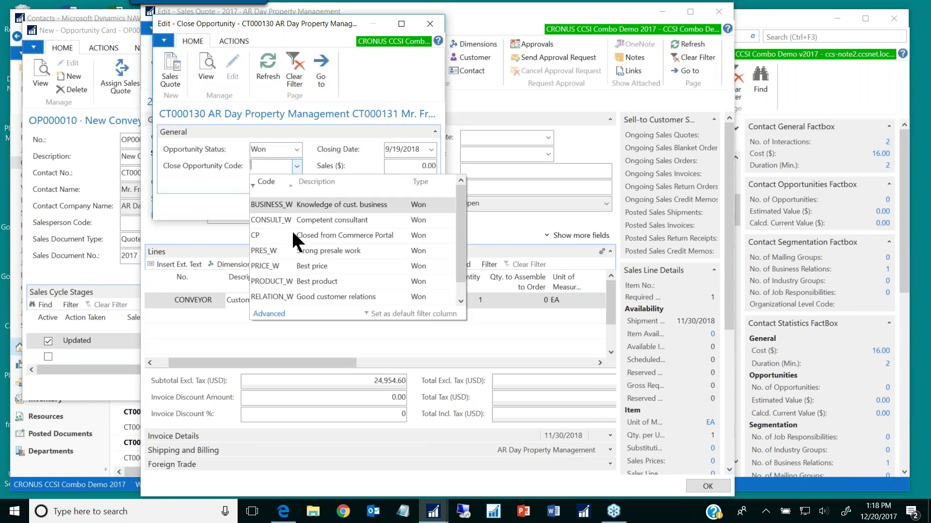
click(315, 280)
click(411, 165)
text(25000)
key(Tab)
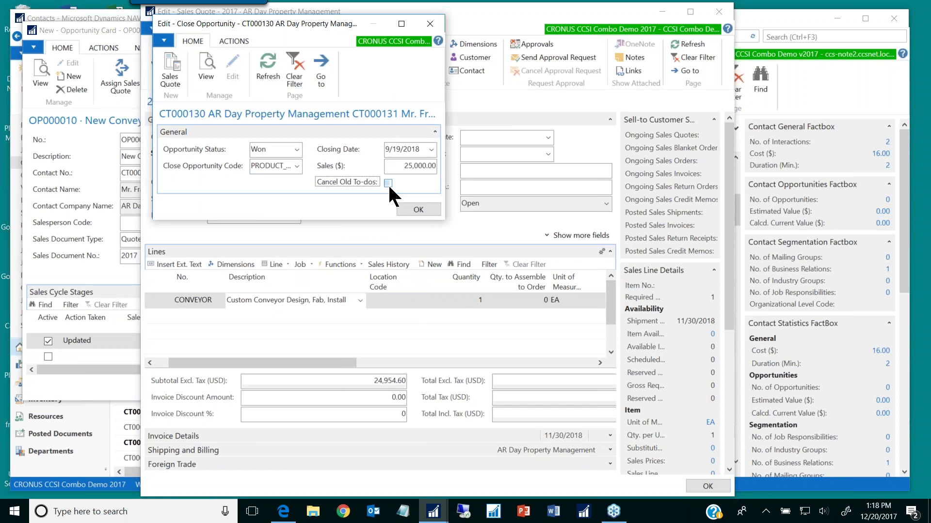
click(418, 207)
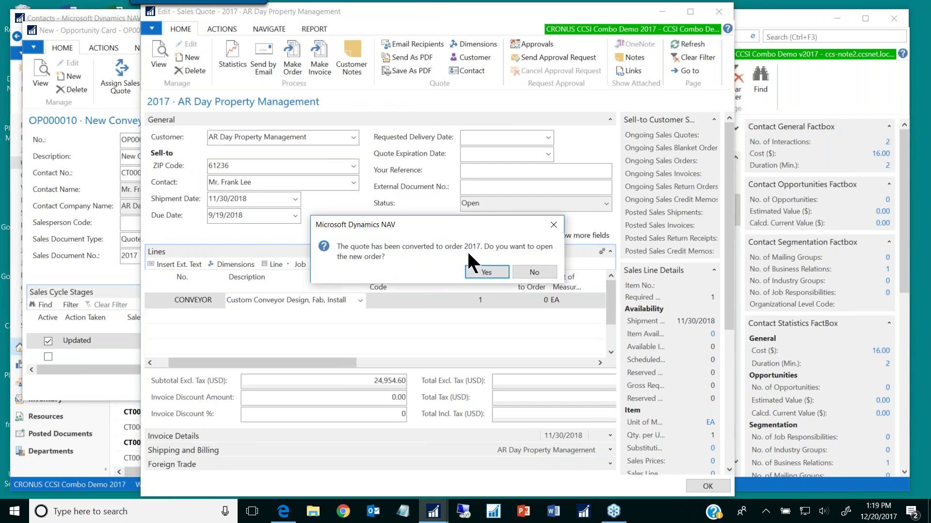
Step: Open the newly created sales order and enter the customer's purchase order number as its external document number
click(486, 269)
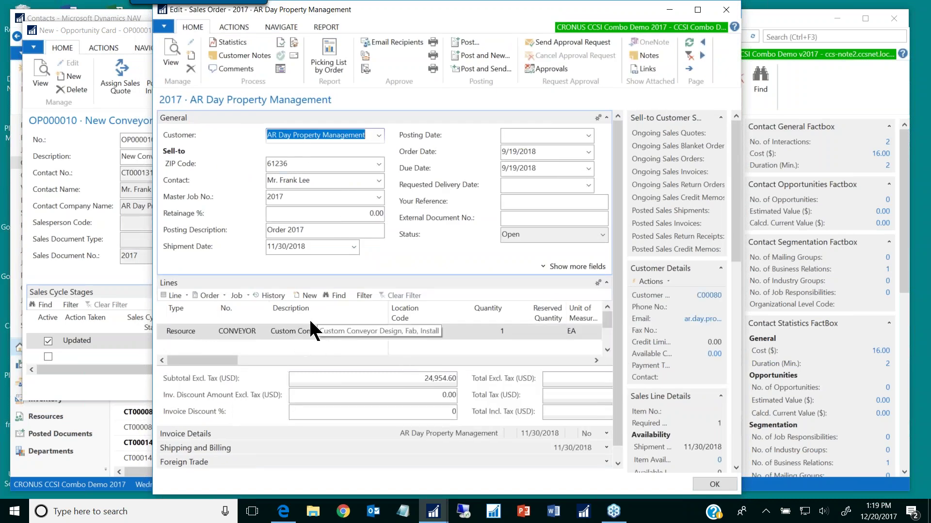
click(536, 201)
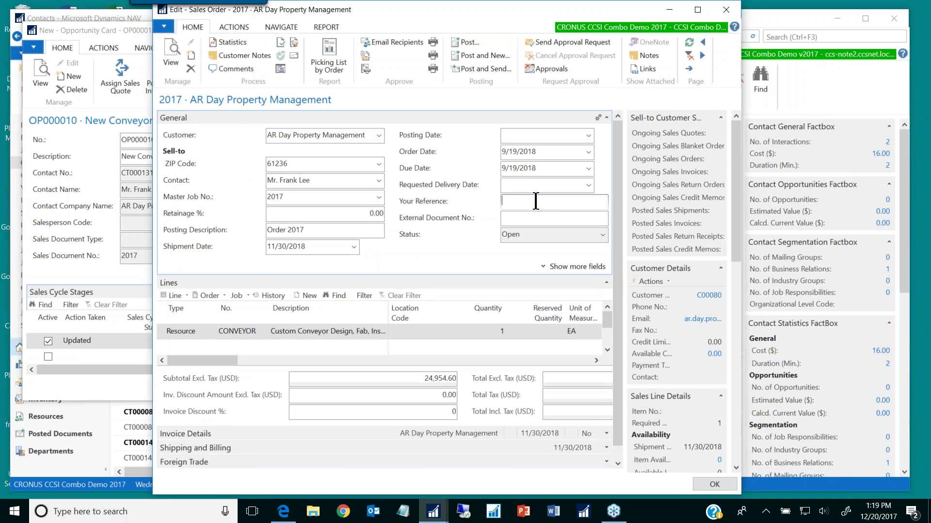
key(Tab)
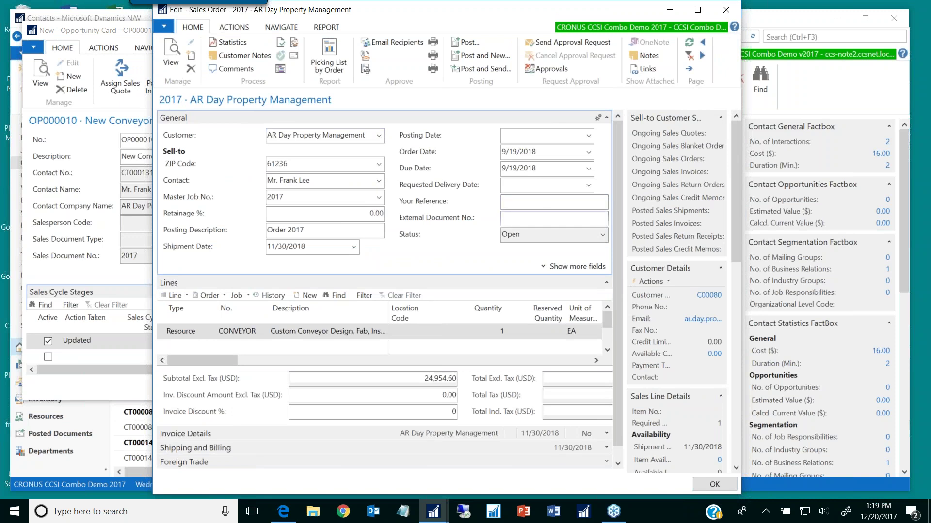
text(PO 3)
text(0292)
key(Tab)
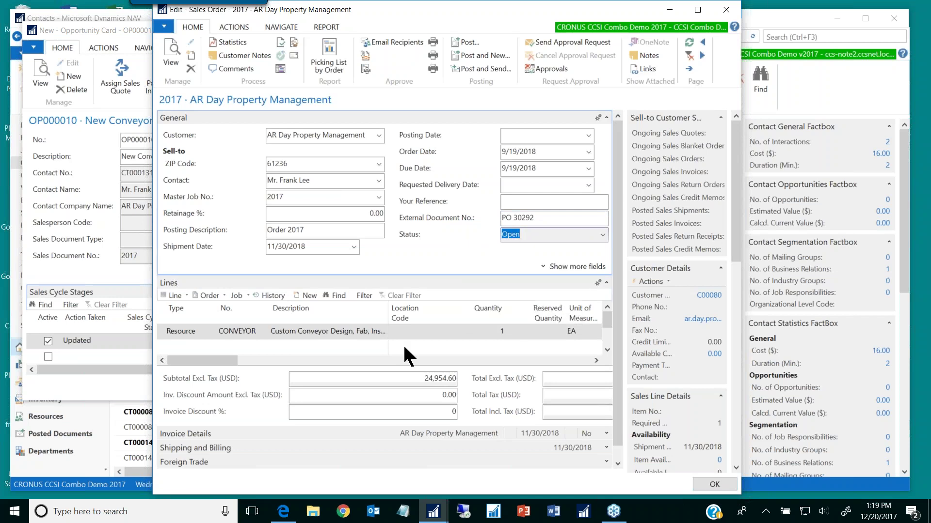
Step: Check the job number on the sales order's conveyor line, and close the order and the opportunity card
drag(230, 362, 383, 359)
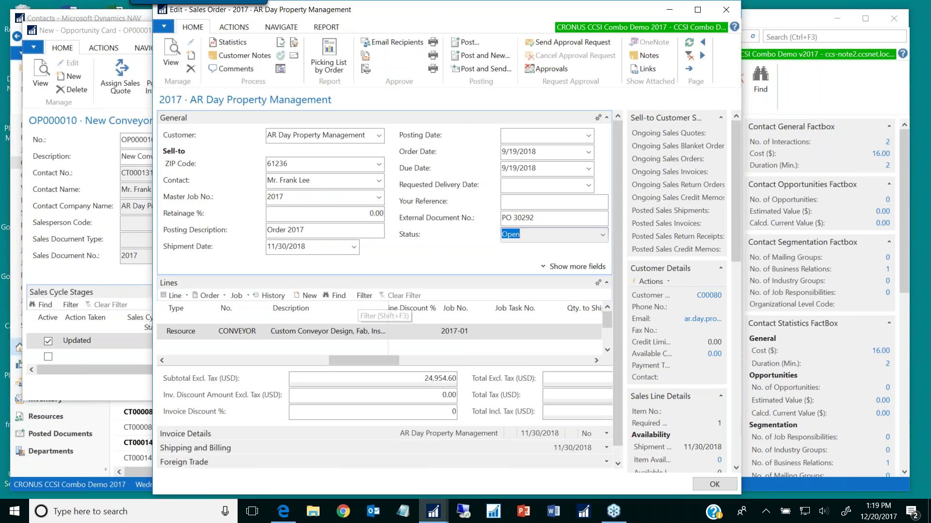
click(723, 15)
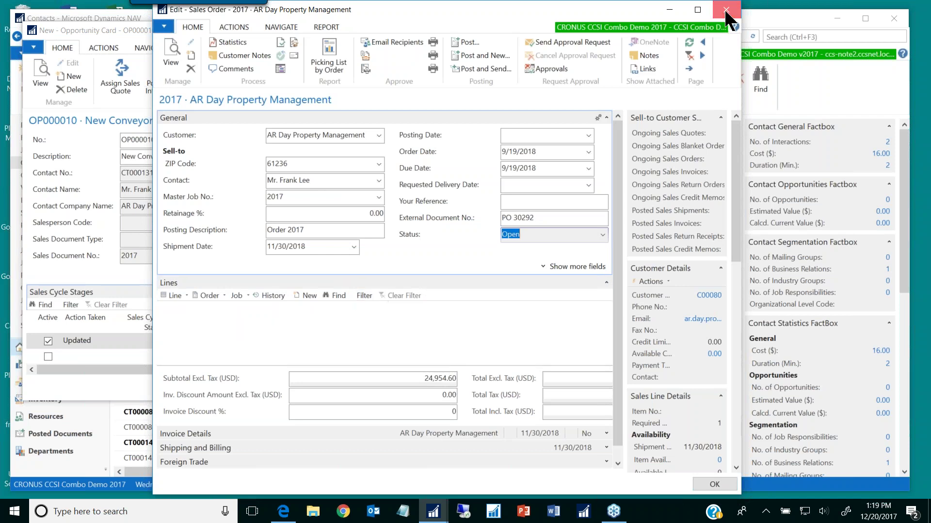
click(638, 390)
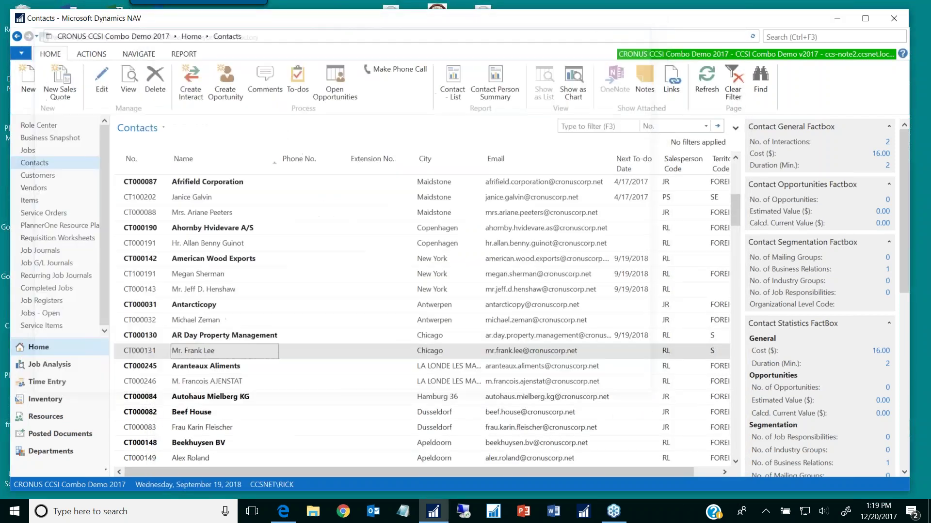
Step: Switch to the Study Guide PDF in Edge, read the workflow from the conveyor opportunity through printing the Traveler, and minimize it
click(283, 511)
scroll(349, 289, down, 3)
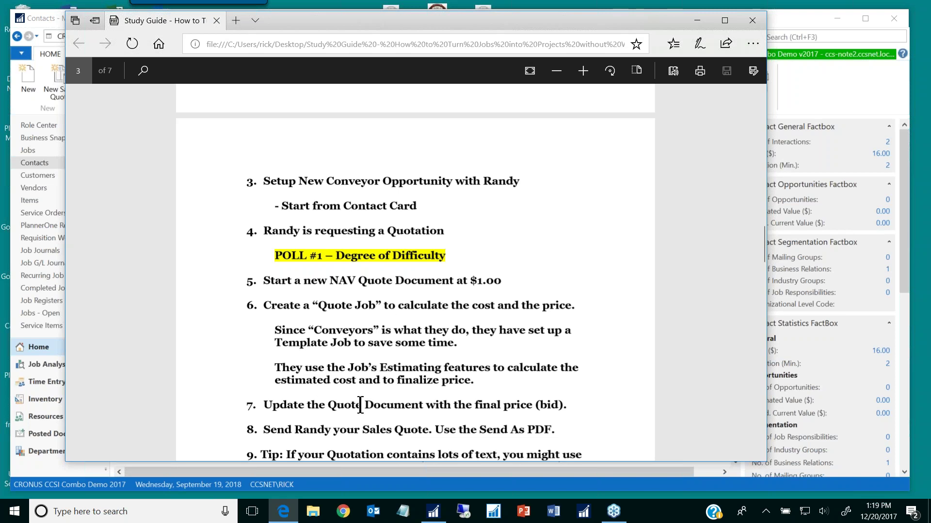
scroll(360, 405, down, 3)
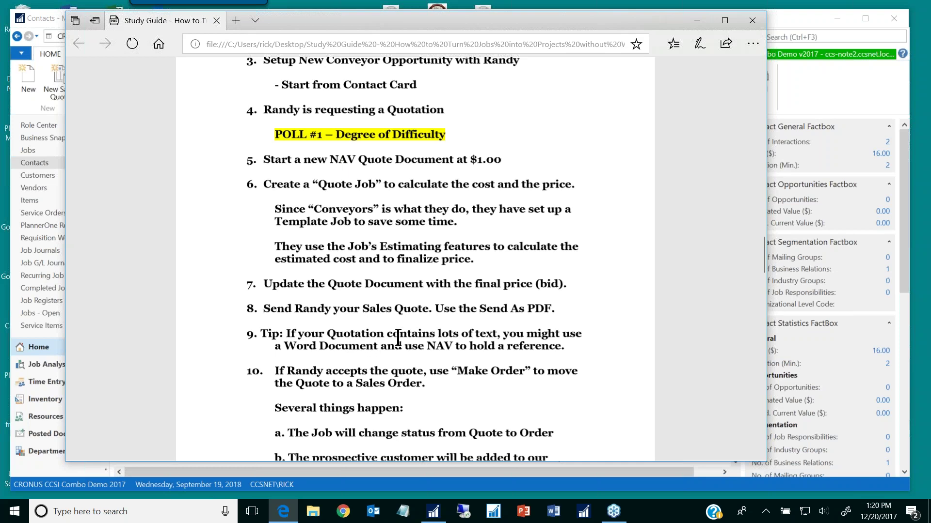
scroll(398, 337, down, 3)
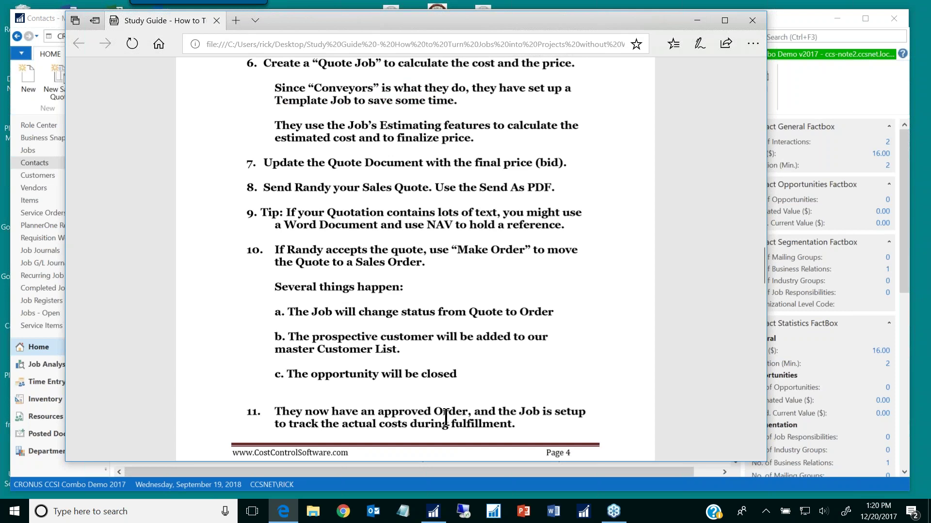
scroll(446, 417, up, 3)
scroll(445, 417, down, 3)
scroll(446, 417, up, 3)
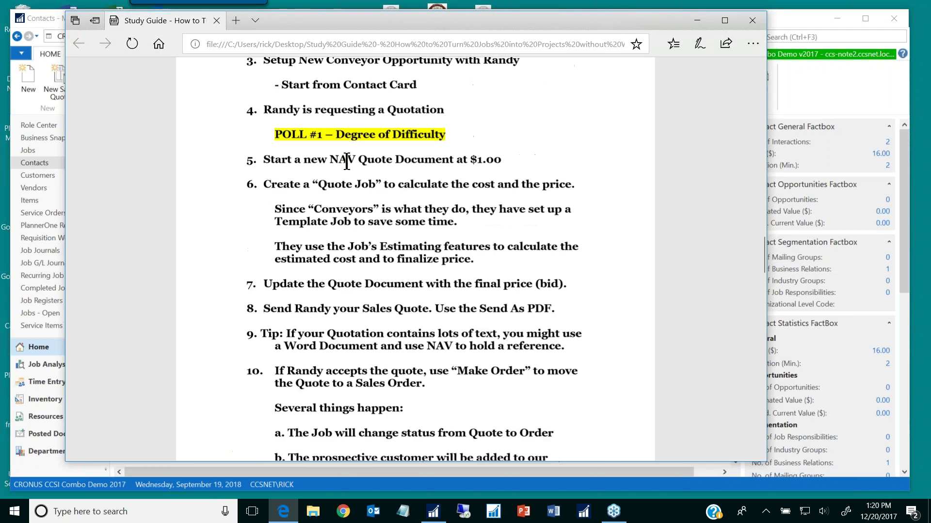
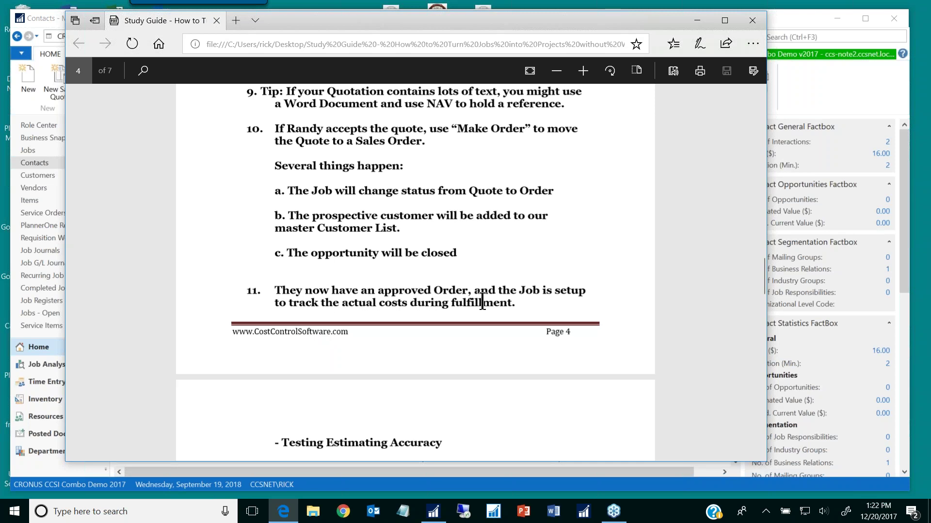
scroll(482, 303, down, 5)
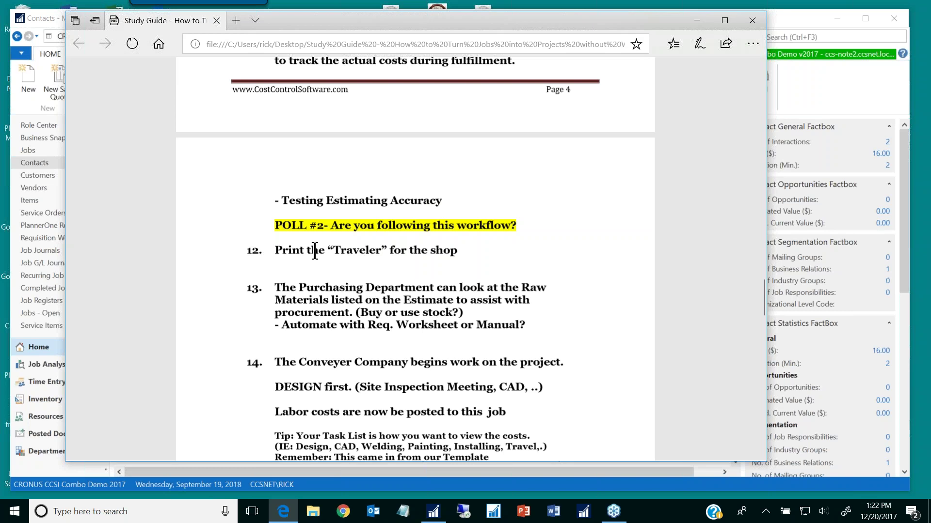
click(696, 20)
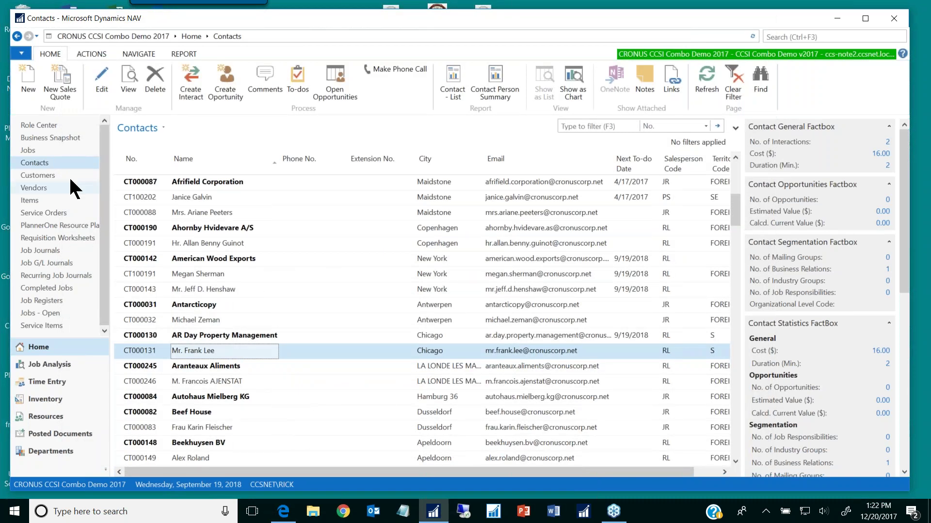
Step: Open the Open Jobs list from the Role Center and examine the job budgets of AR Day Property Management's conveyor sub job
click(41, 126)
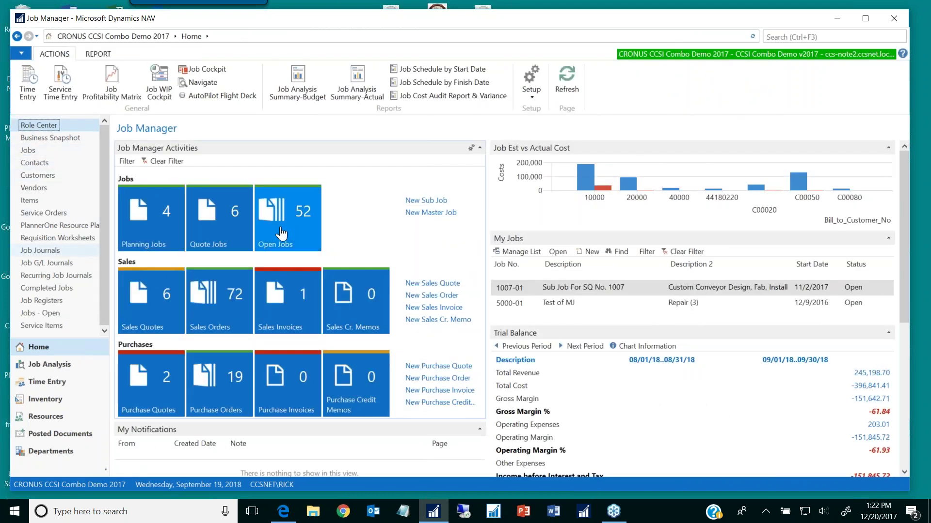
click(300, 234)
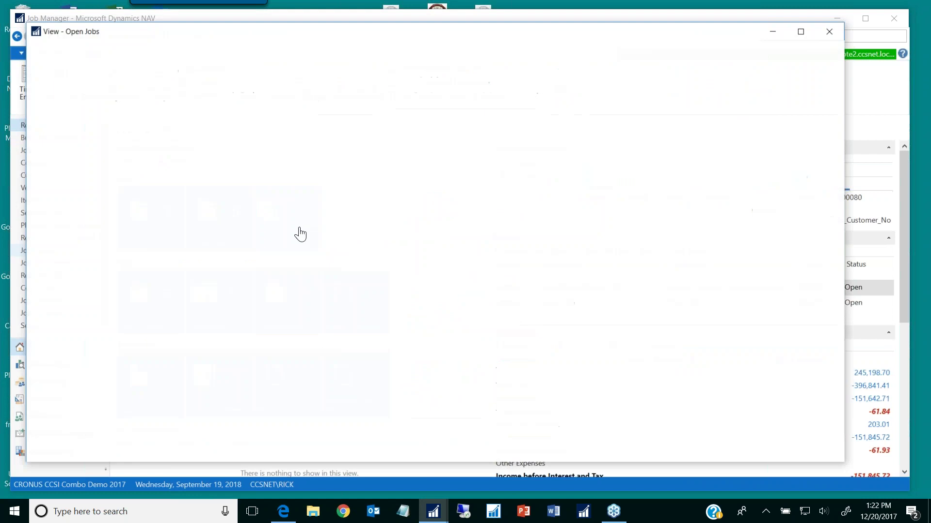
scroll(179, 237, down, 7)
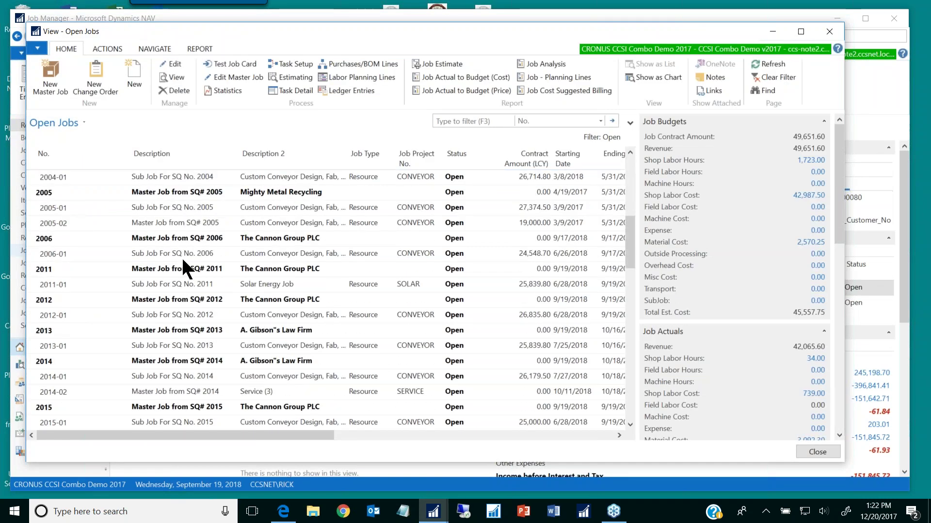
scroll(182, 256, down, 4)
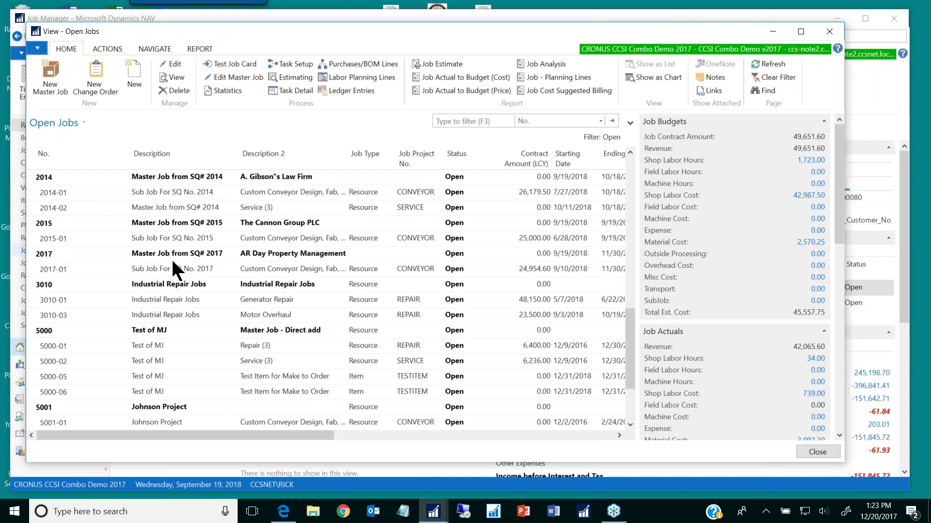
click(162, 270)
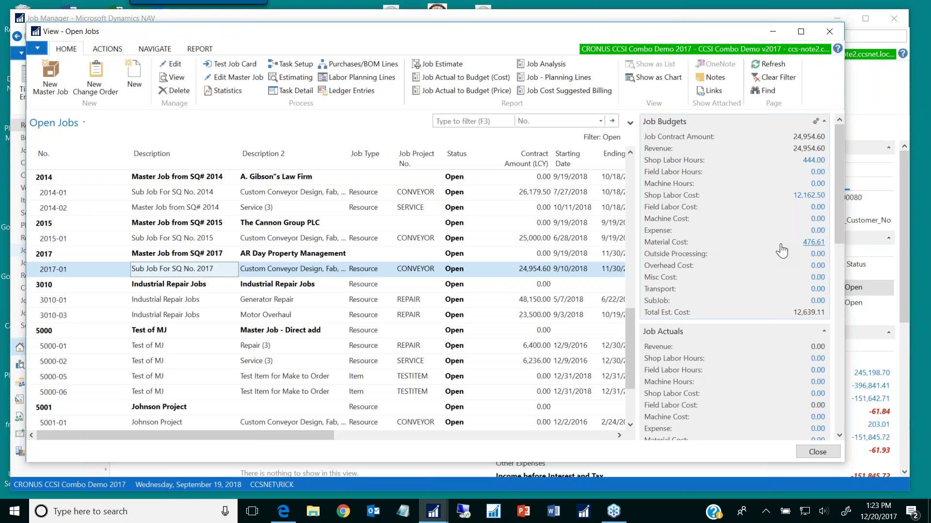
drag(664, 242, 739, 265)
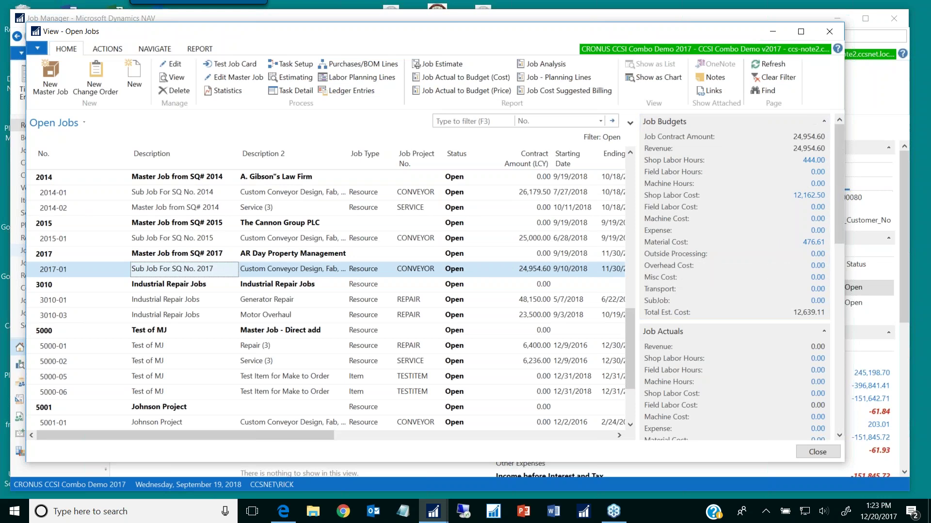
drag(692, 264, 776, 292)
drag(682, 277, 674, 270)
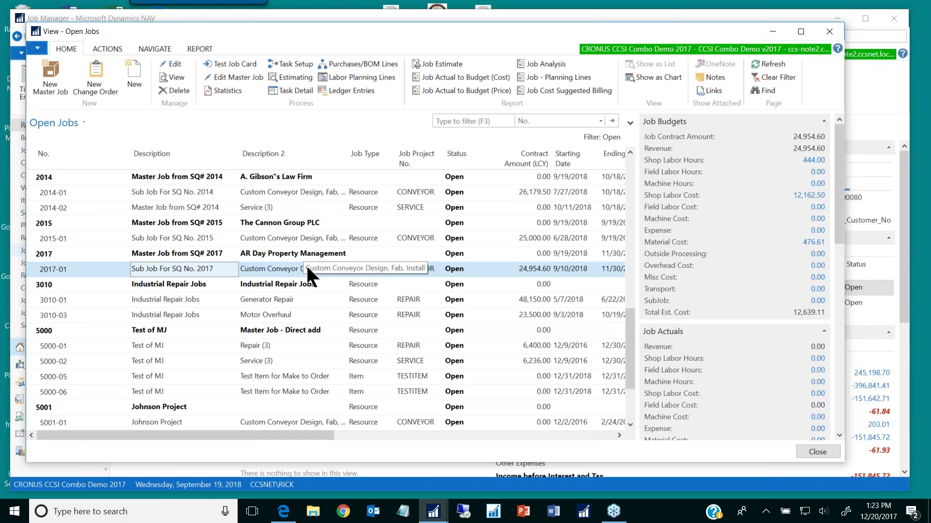
Step: Open the conveyor sub job's estimate, examine the Client Meetings and Engineering & CAD tasks, and close the estimate
click(293, 78)
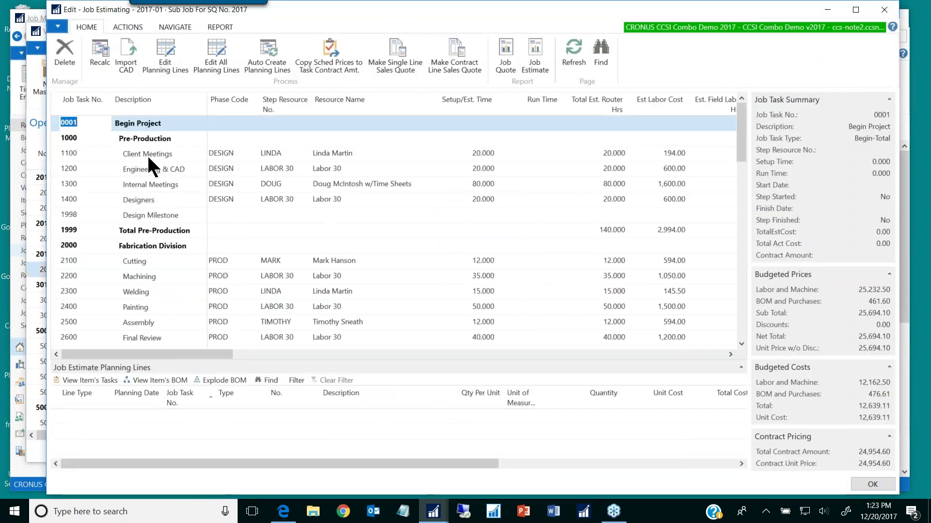
click(139, 170)
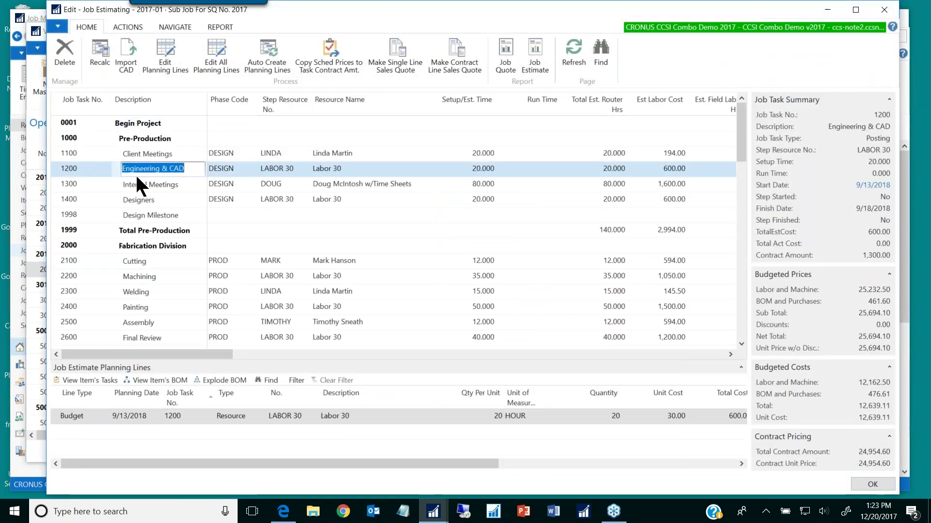
click(338, 153)
click(464, 153)
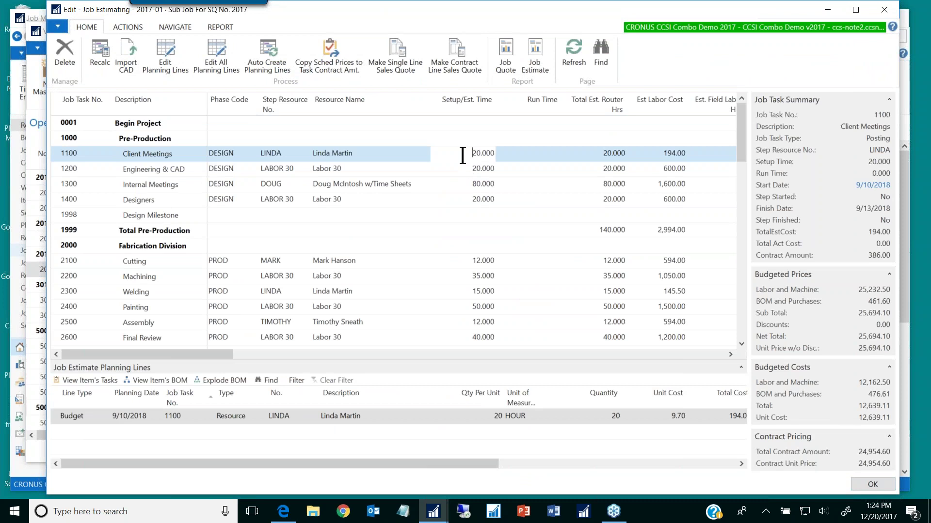
click(143, 169)
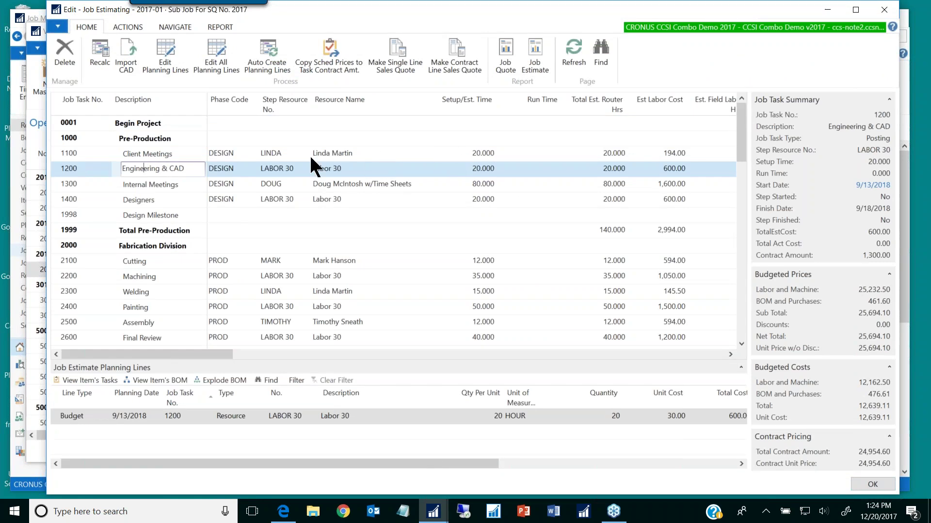
click(159, 155)
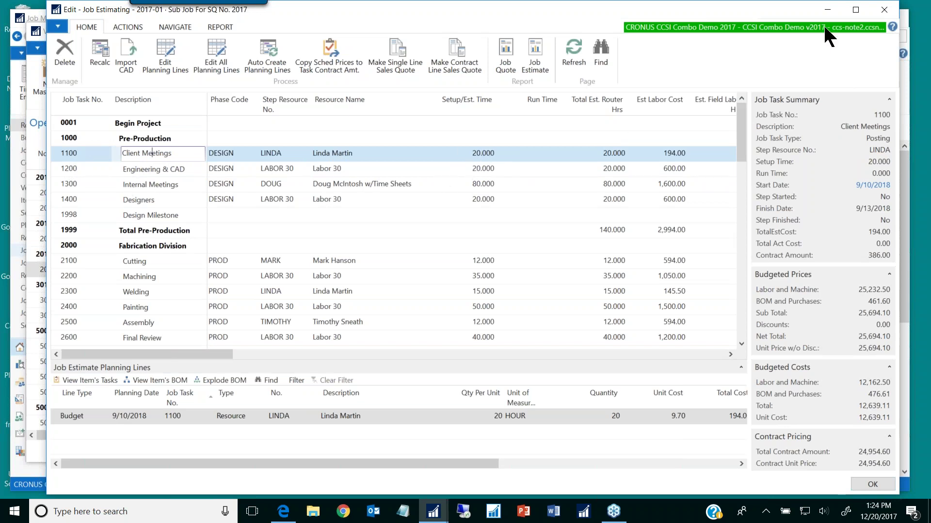
click(884, 11)
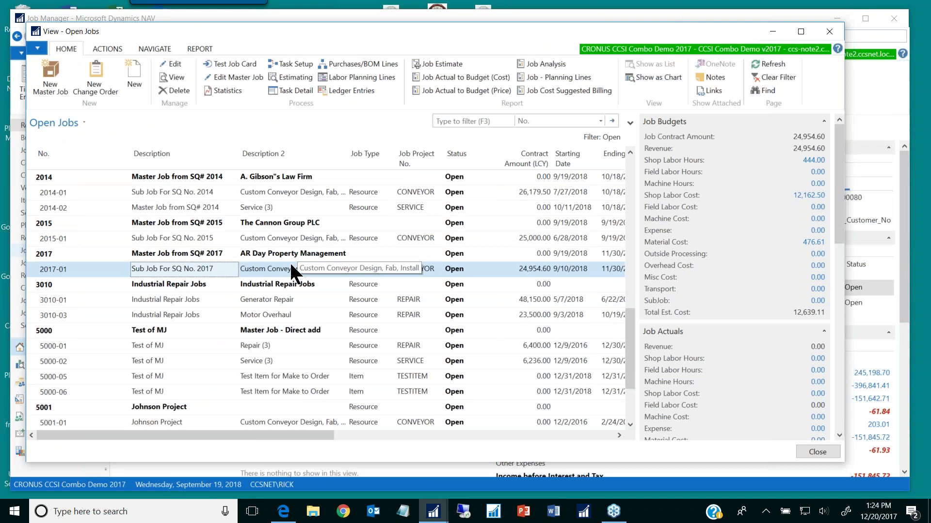
Step: Compare the Job Actuals of the AR Day conveyor sub job with those of A. Gibson's Law Firm's conveyor sub job
drag(838, 153, 839, 209)
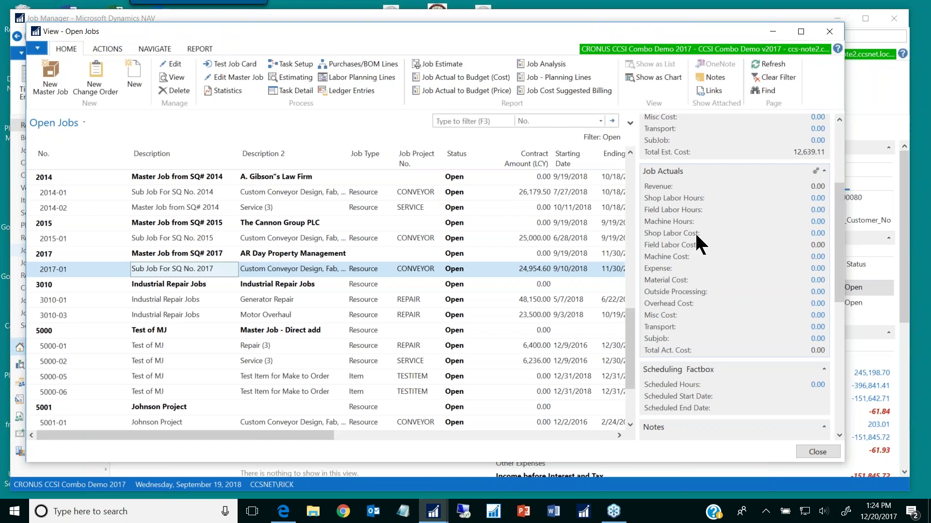
click(284, 192)
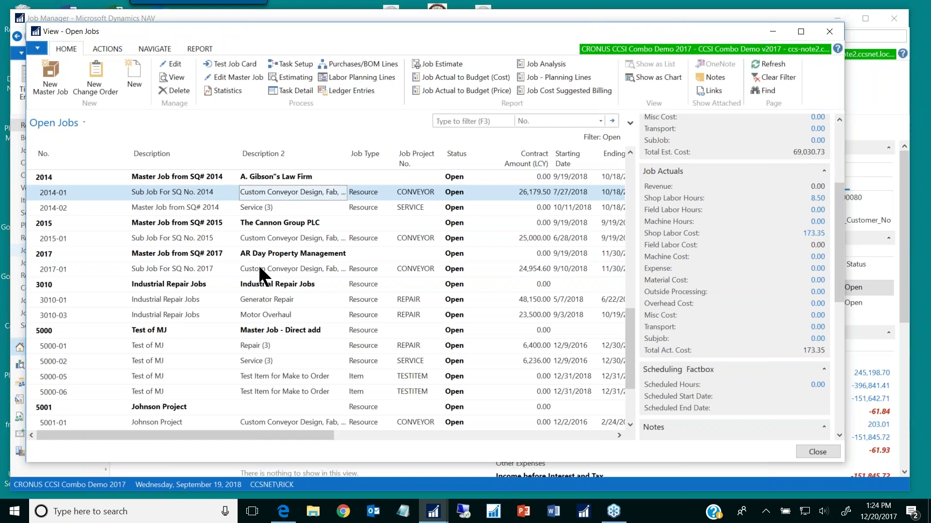
click(232, 270)
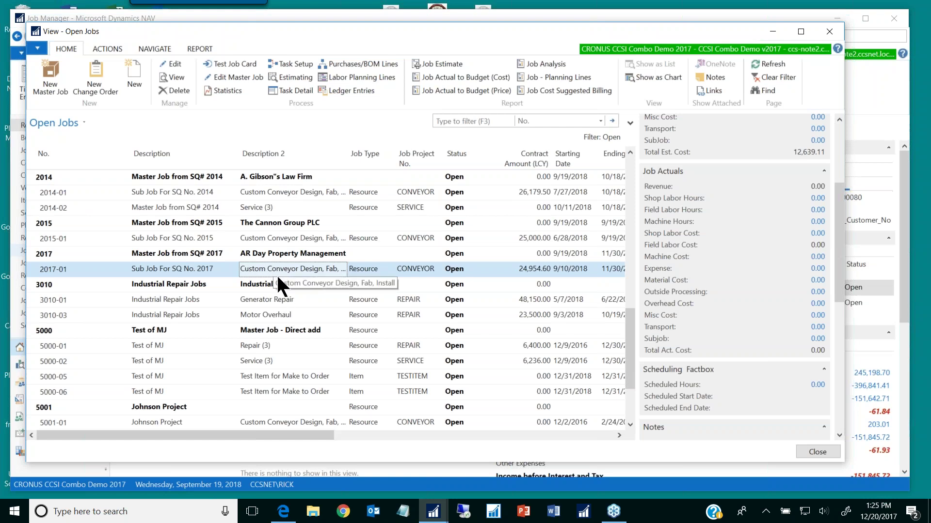
Step: Examine the Job Actuals of The Cannon Group PLC's master job 1001 and its Finished Good #101 sub job
scroll(281, 286, up, 2)
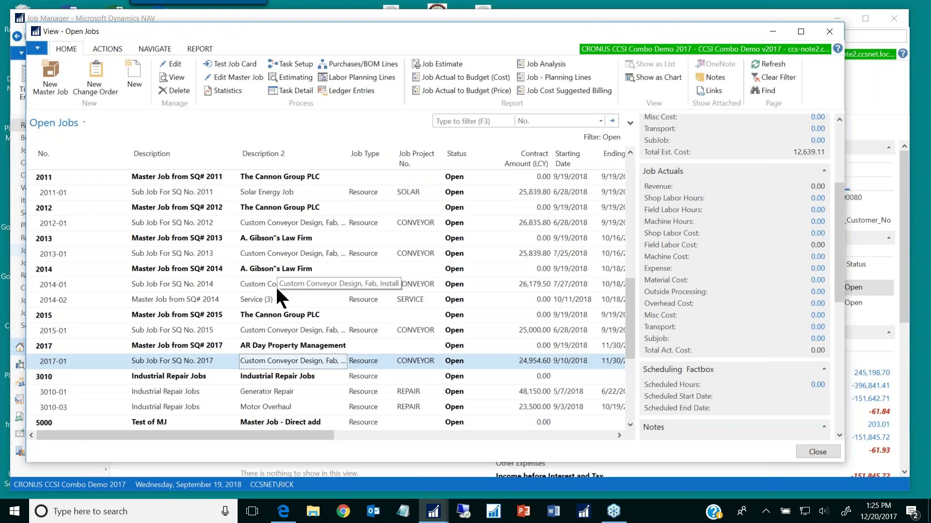
scroll(283, 299, down, 2)
scroll(290, 314, up, 6)
scroll(289, 321, up, 4)
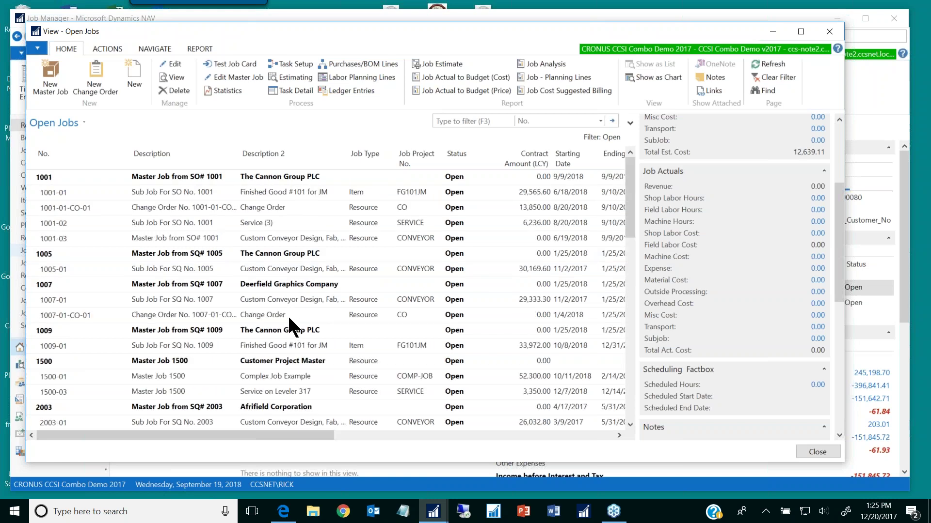
click(143, 177)
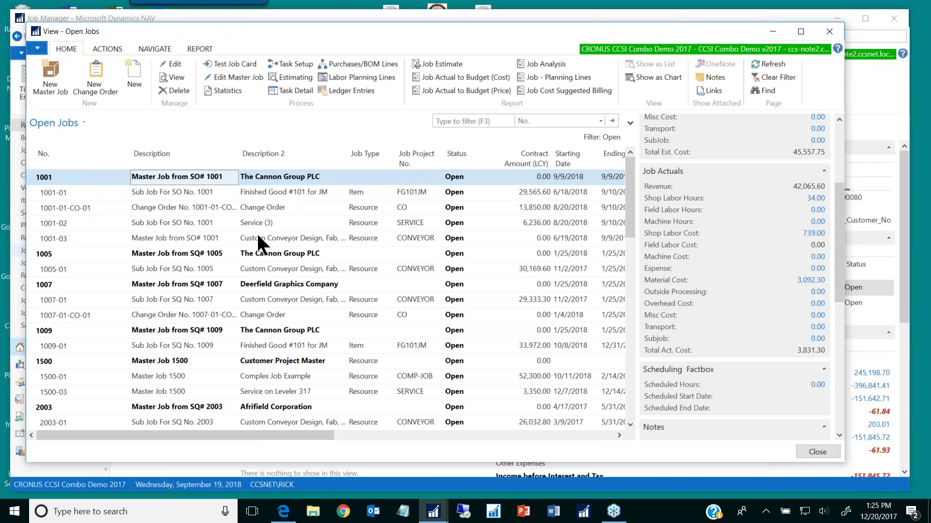
click(269, 175)
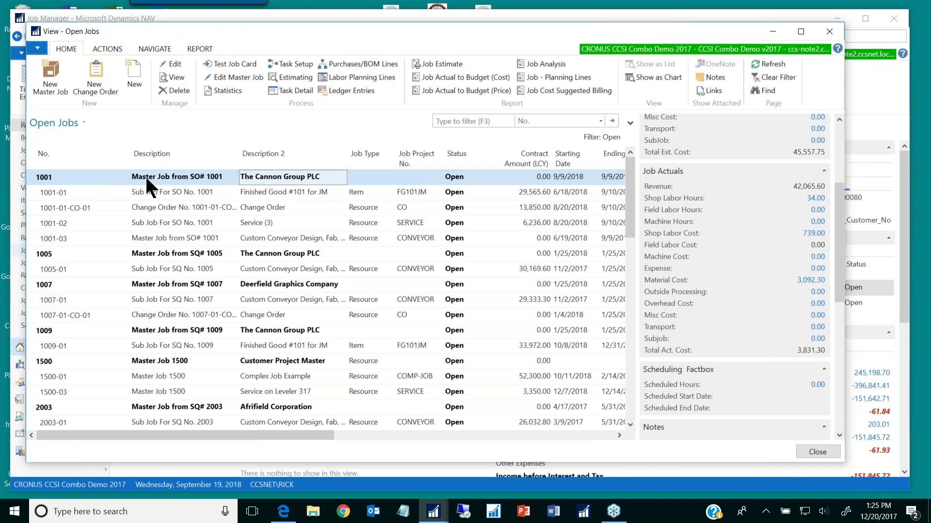
click(155, 191)
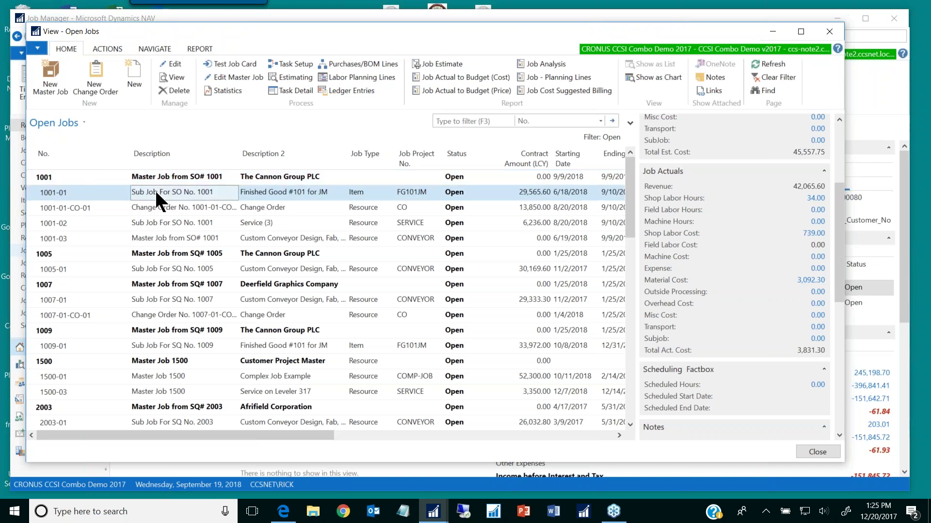
Step: Examine the Job Budgets and Job Actuals of The Cannon Group PLC's master job 1001 and its change order, service and conveyor sub jobs
click(156, 207)
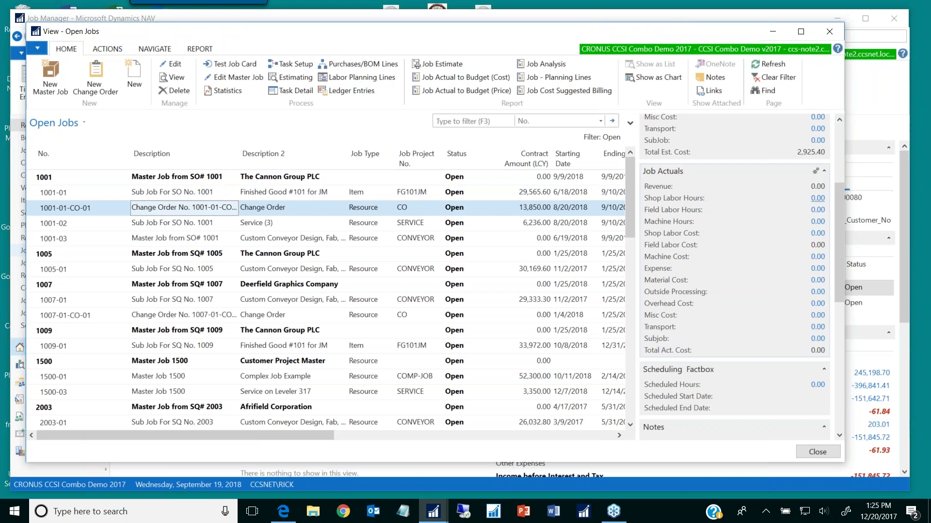
drag(840, 219, 839, 149)
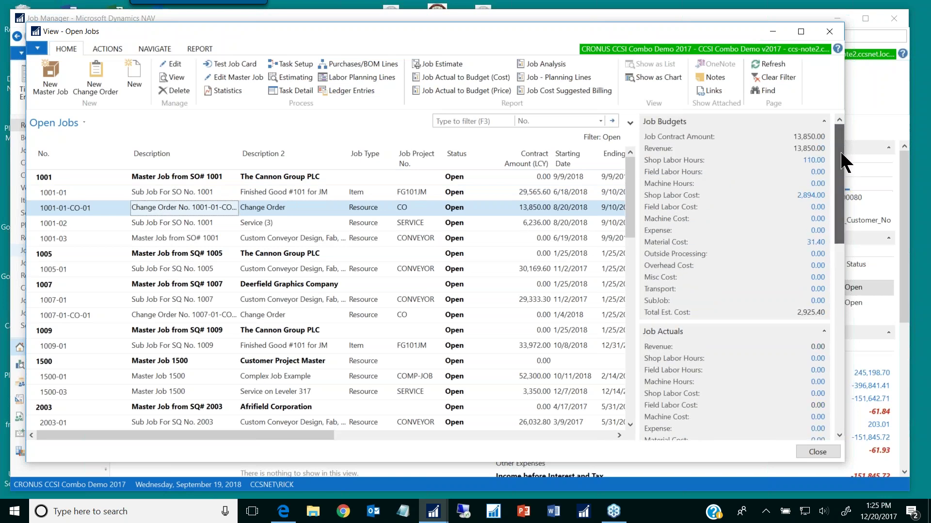
click(258, 221)
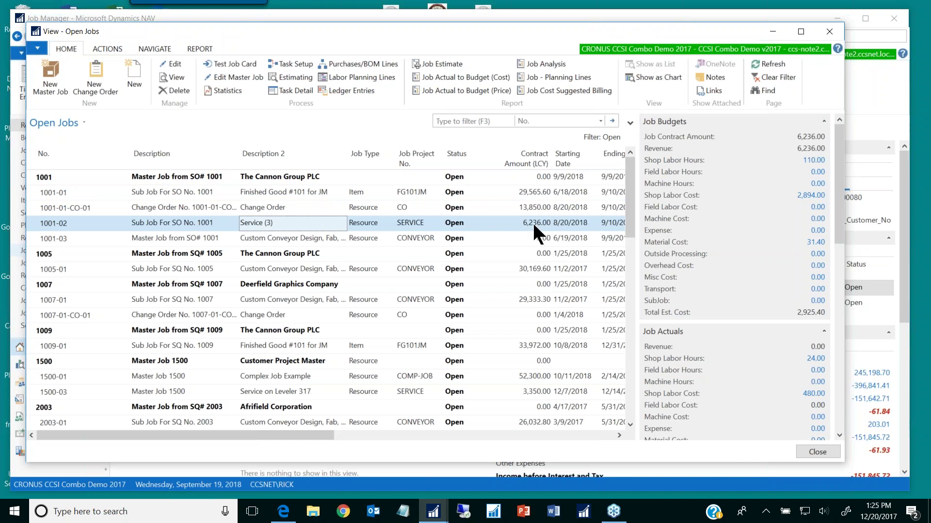
drag(838, 198, 842, 269)
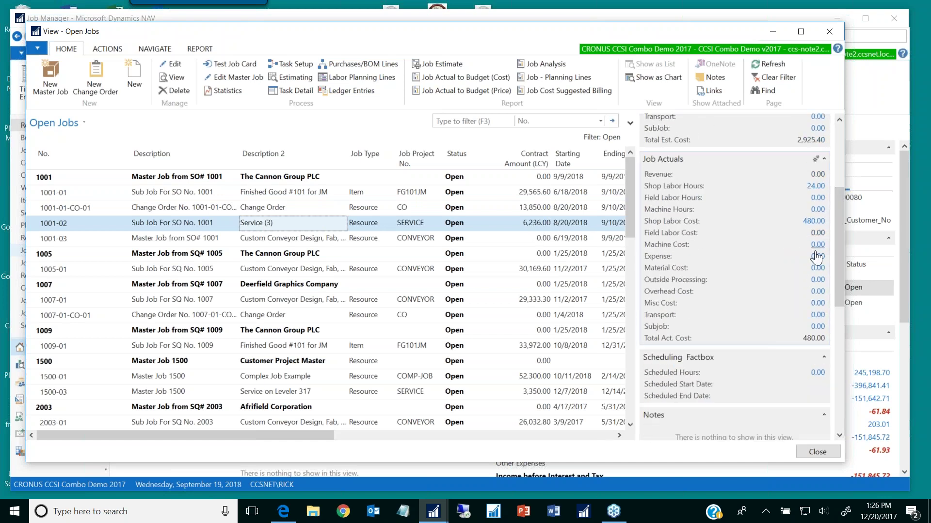
click(190, 177)
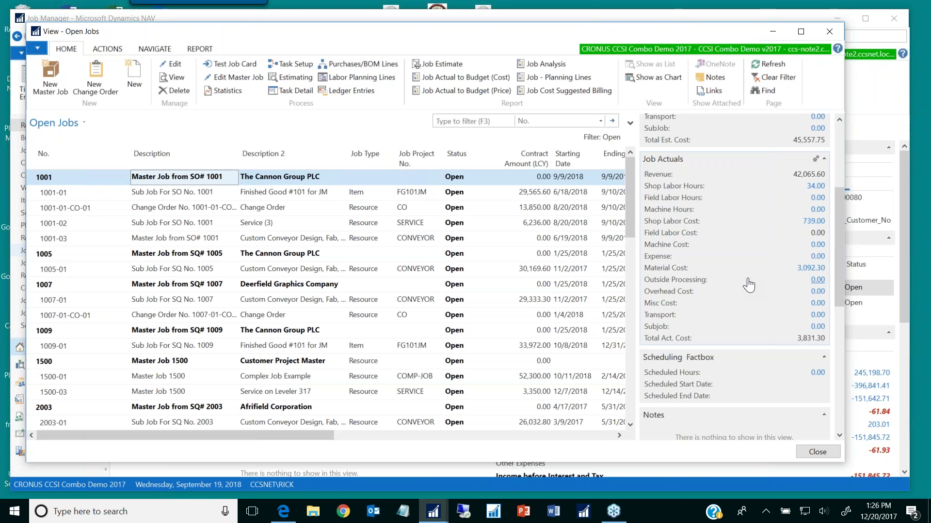
click(262, 237)
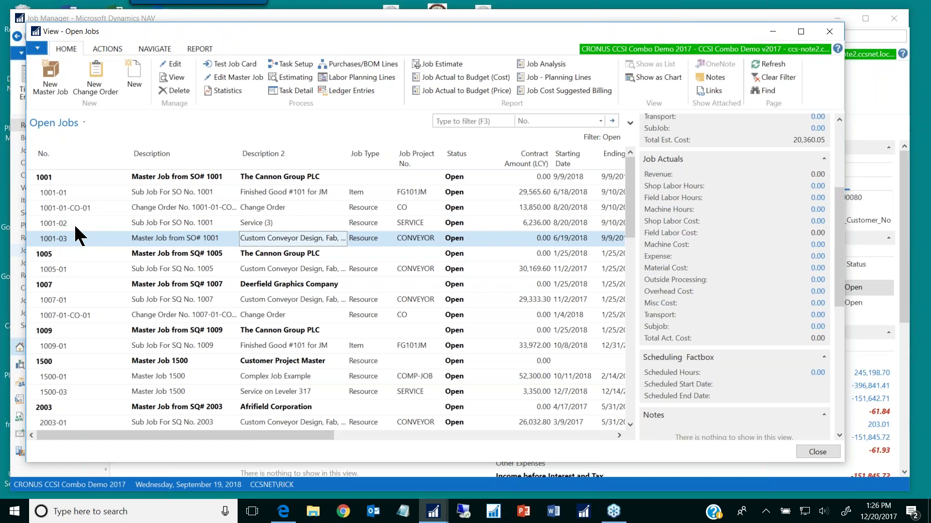
Step: Find the Test of MJ master job in the Open Jobs list and examine its Job Actuals
scroll(126, 270, down, 10)
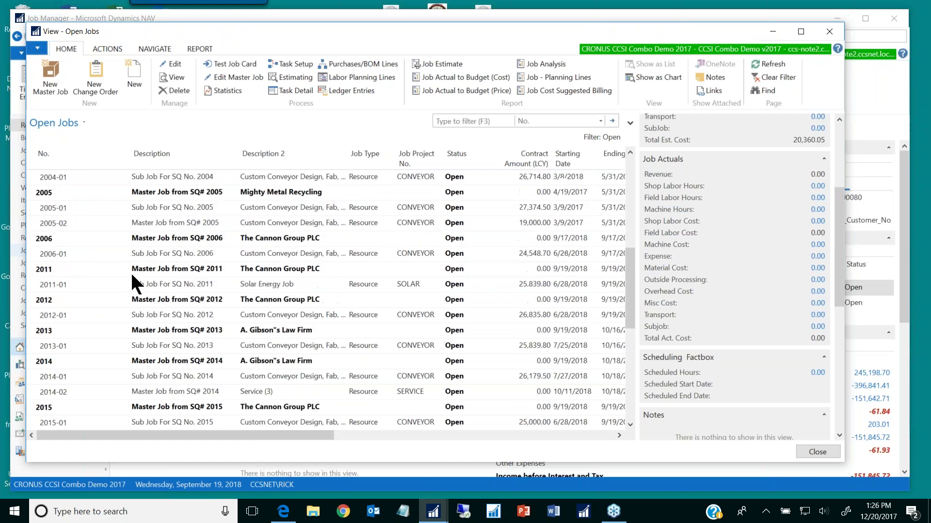
scroll(97, 293, down, 2)
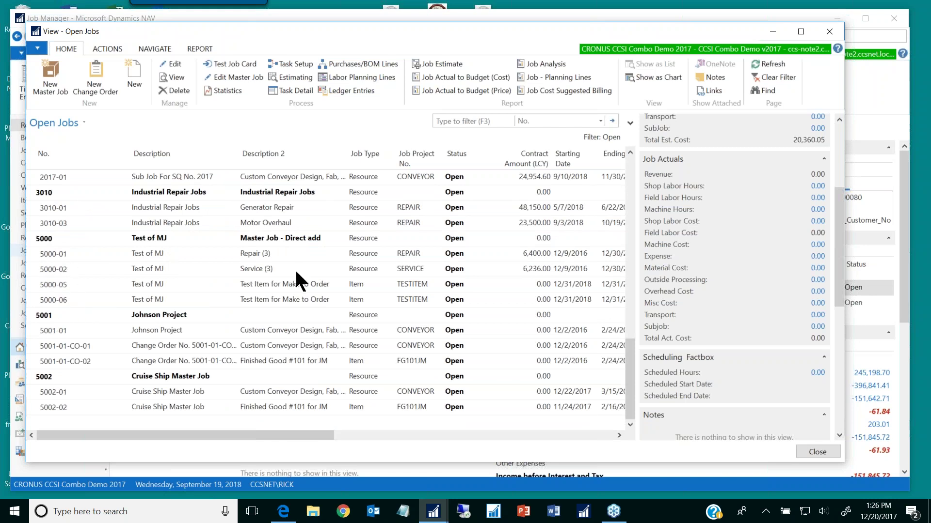
click(290, 239)
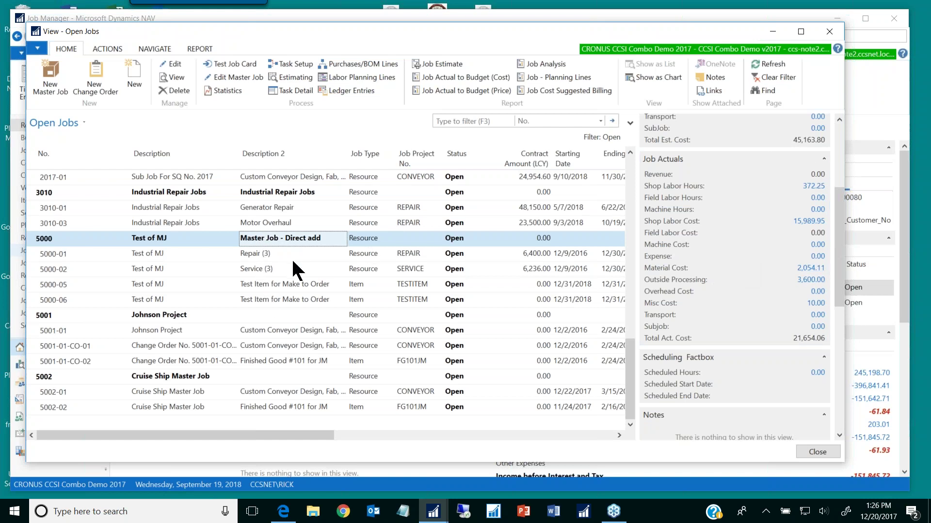
scroll(291, 262, up, 2)
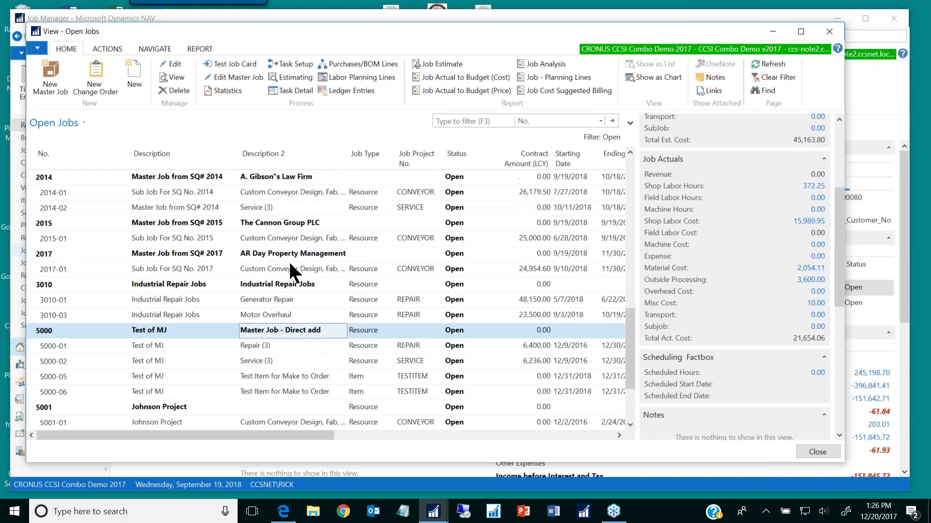
Step: Select AR Day Property Management's conveyor sub job 2017-01 and consult the study guide for the next workflow task
click(262, 269)
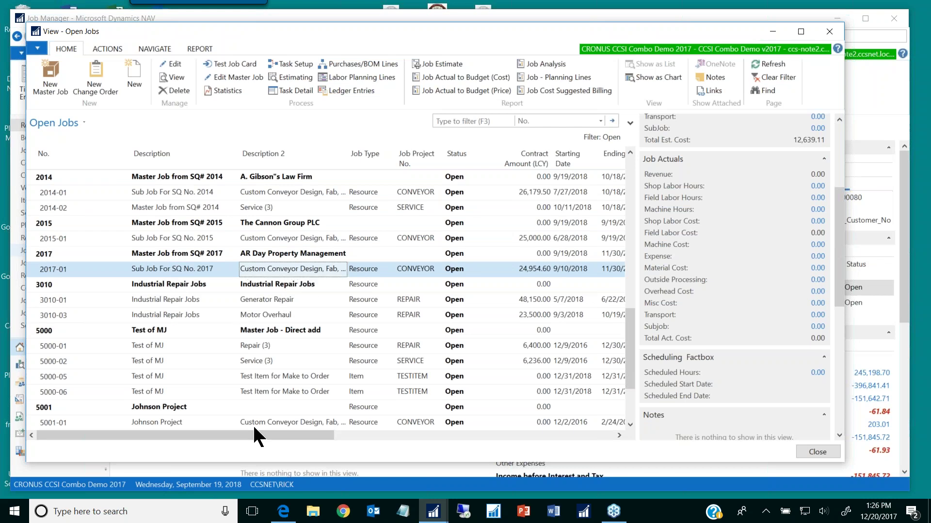
click(287, 517)
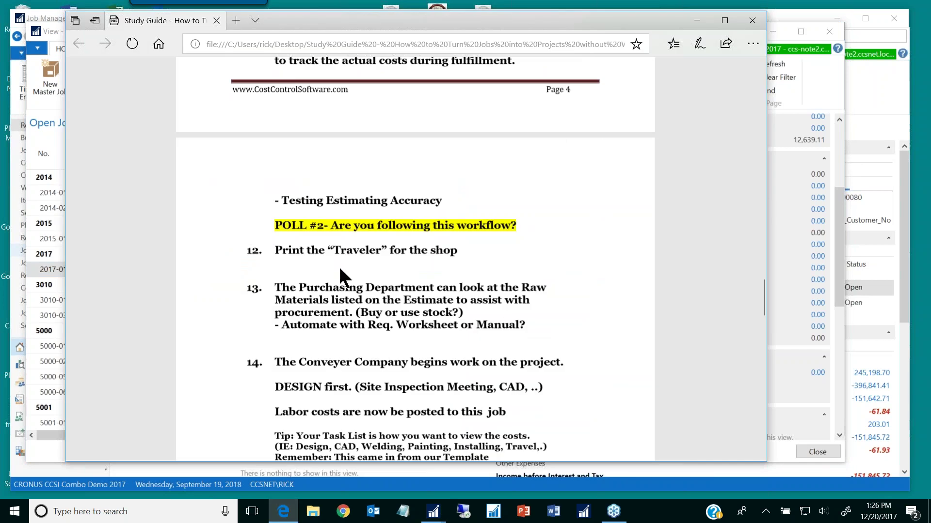
click(283, 512)
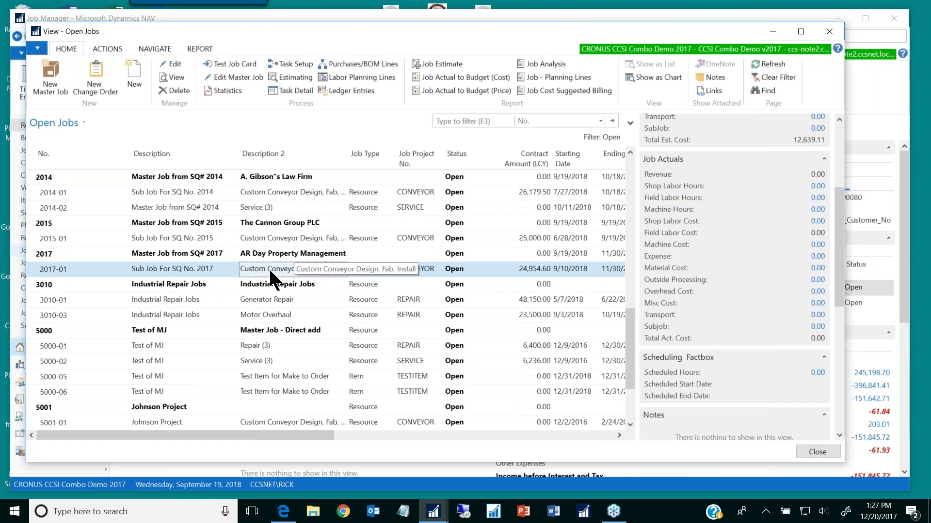
Step: Run the Job Traveler report filtered to job No. 2017-01 and preview it
click(197, 48)
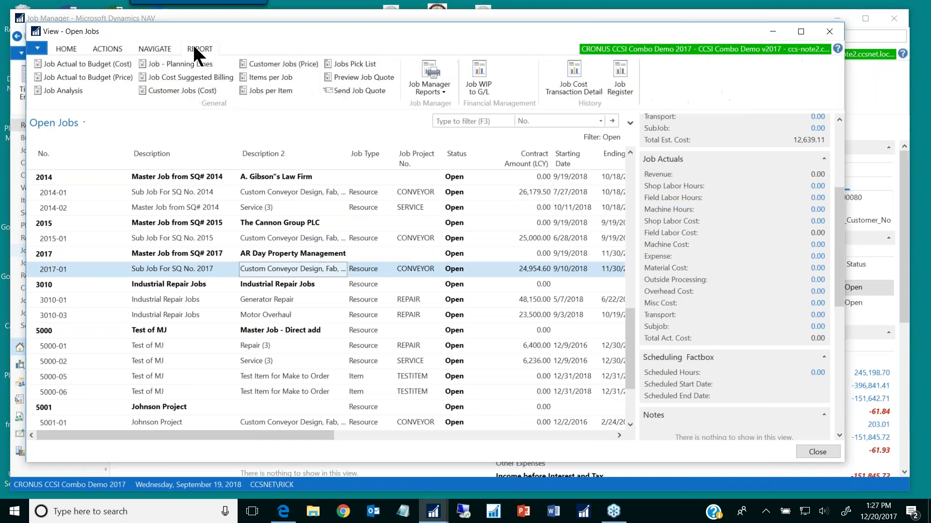
click(442, 83)
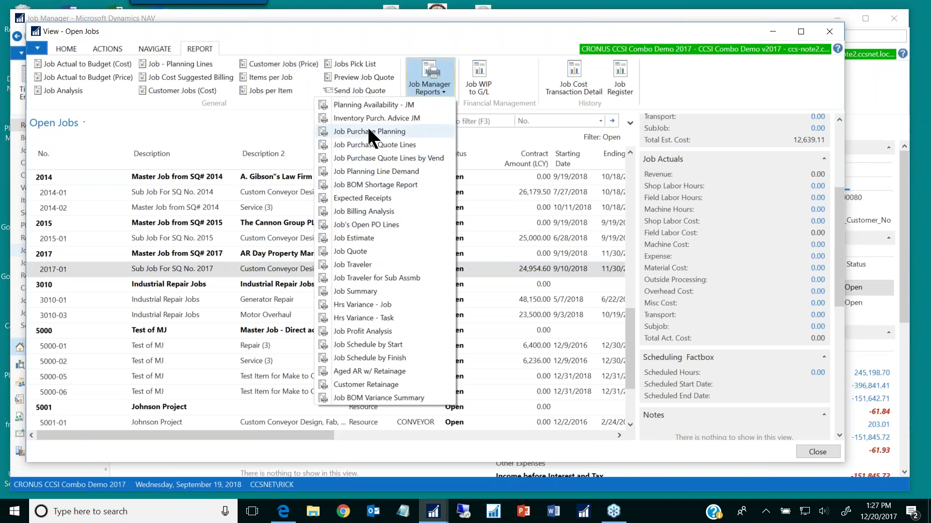
click(349, 265)
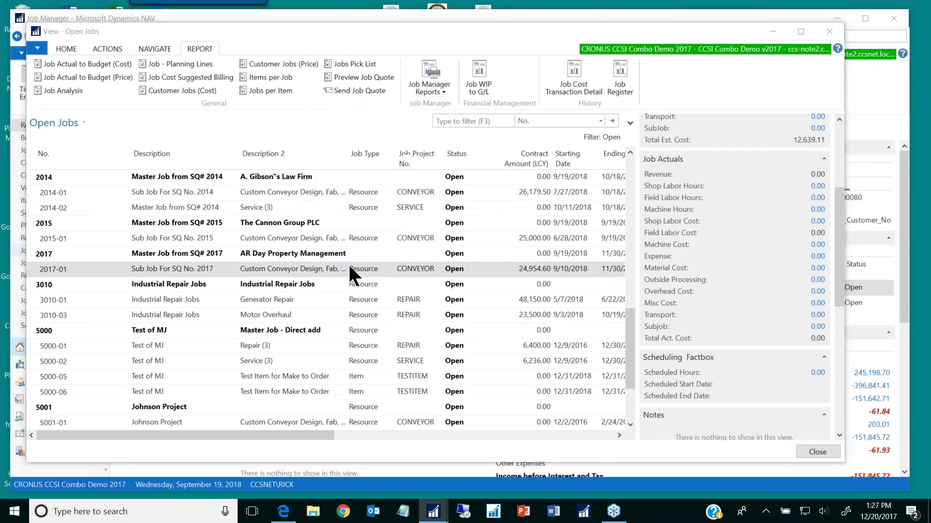
drag(172, 39, 384, 62)
click(381, 209)
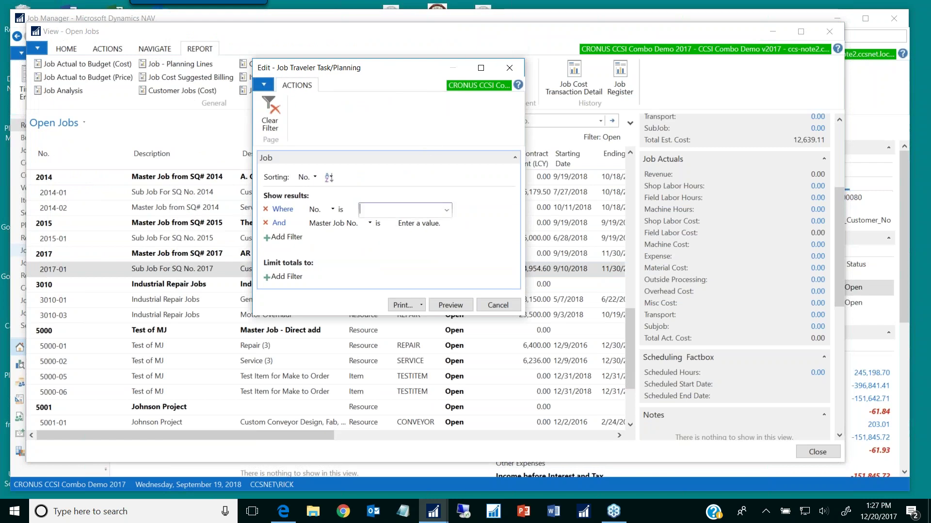
text(2017-0)
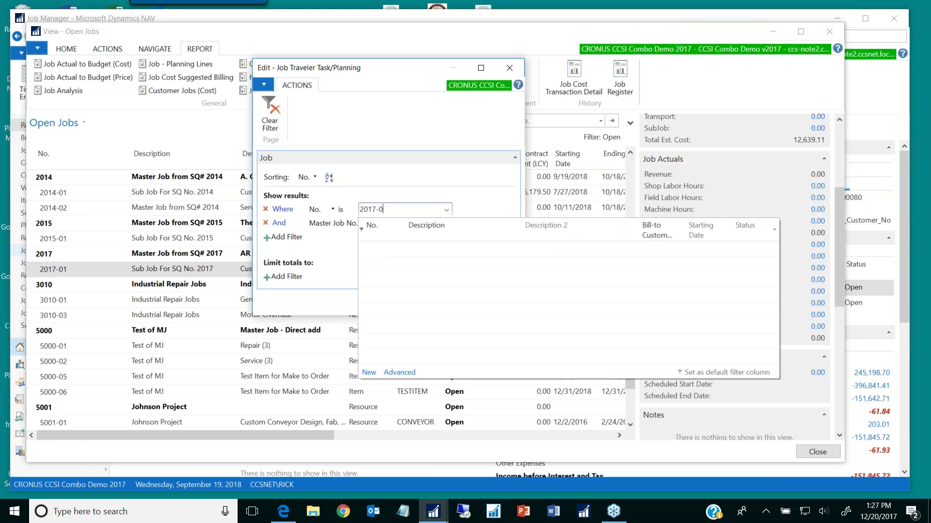
click(429, 249)
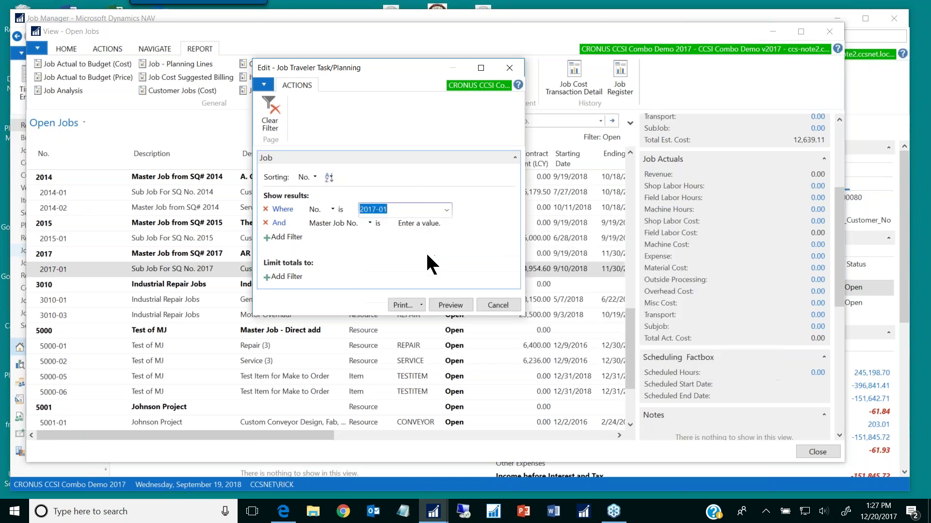
click(444, 307)
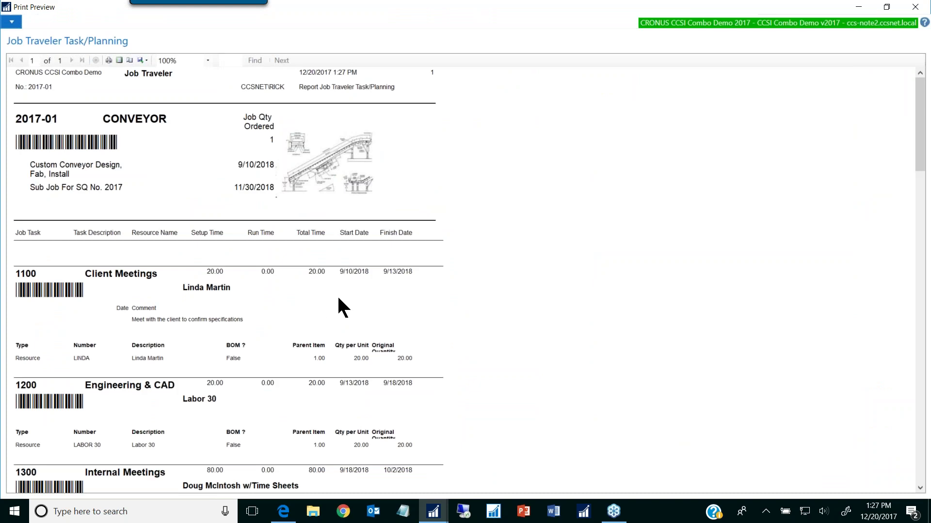
Step: Display the Job Traveler preview in print layout at 150% zoom
click(120, 62)
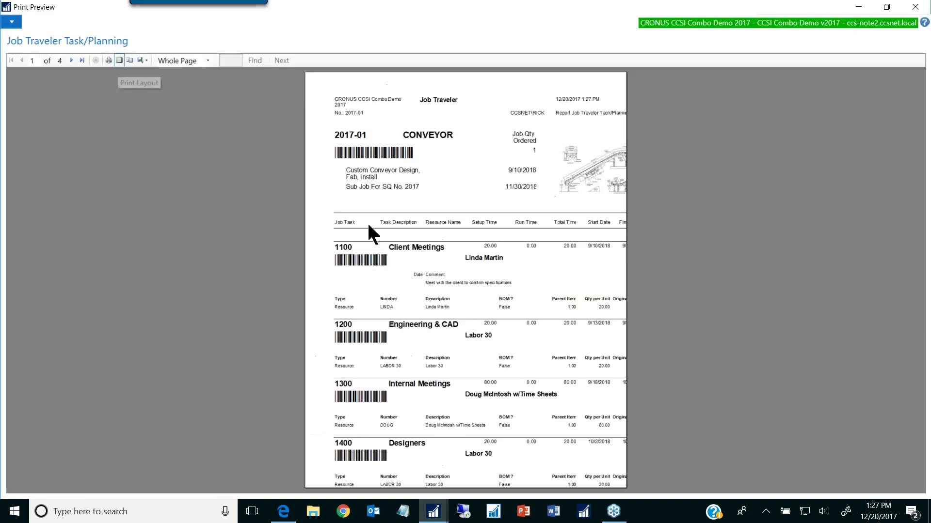
right_click(505, 291)
mouse_move(530, 369)
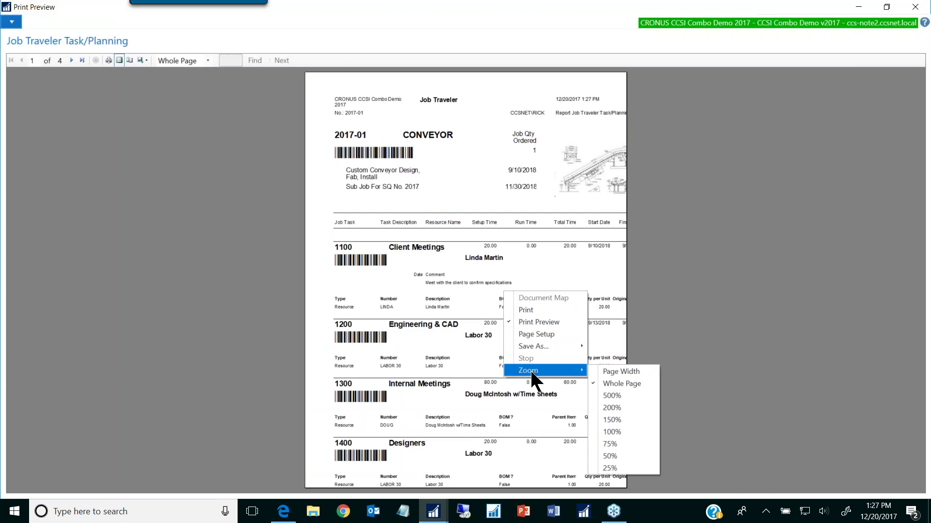
click(612, 420)
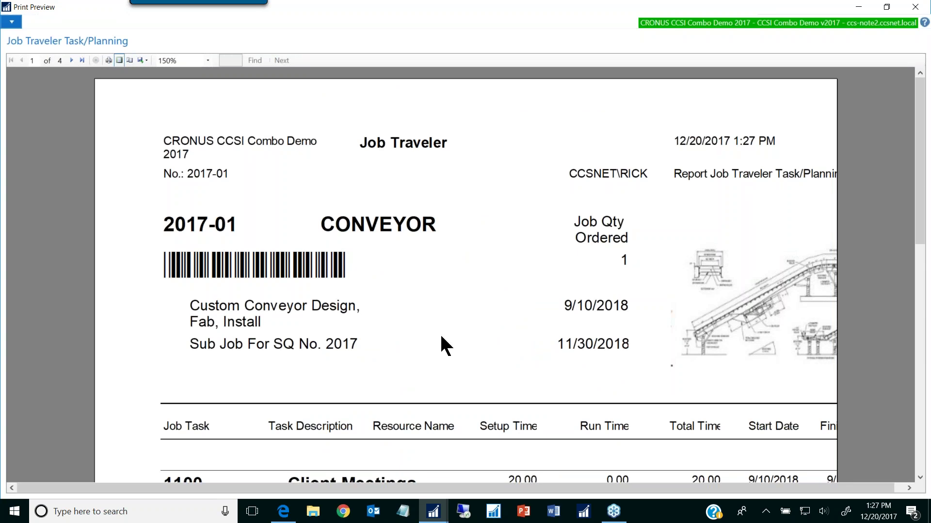
Step: Examine the traveler's barcoded tasks, comments, resources and materials from Client Meetings through Painting, and close the preview
scroll(393, 307, down, 5)
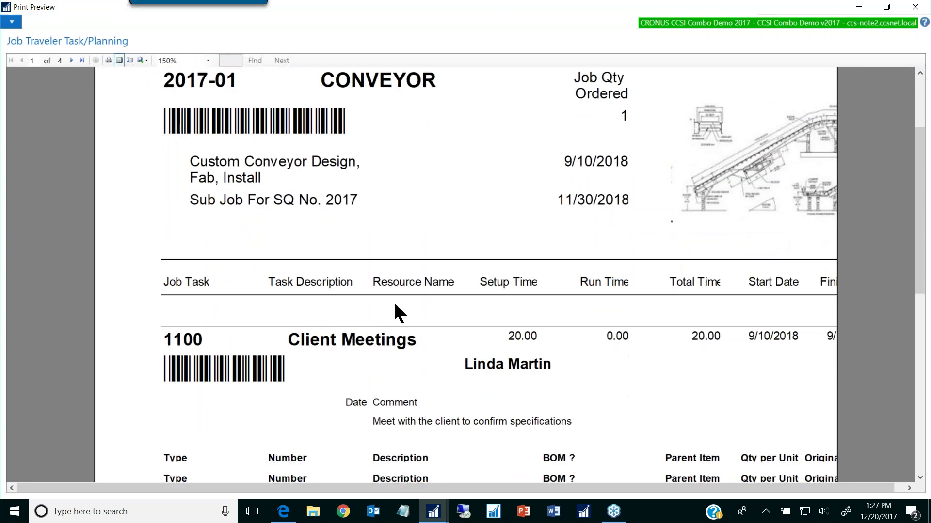
scroll(385, 308, down, 1)
scroll(367, 293, down, 1)
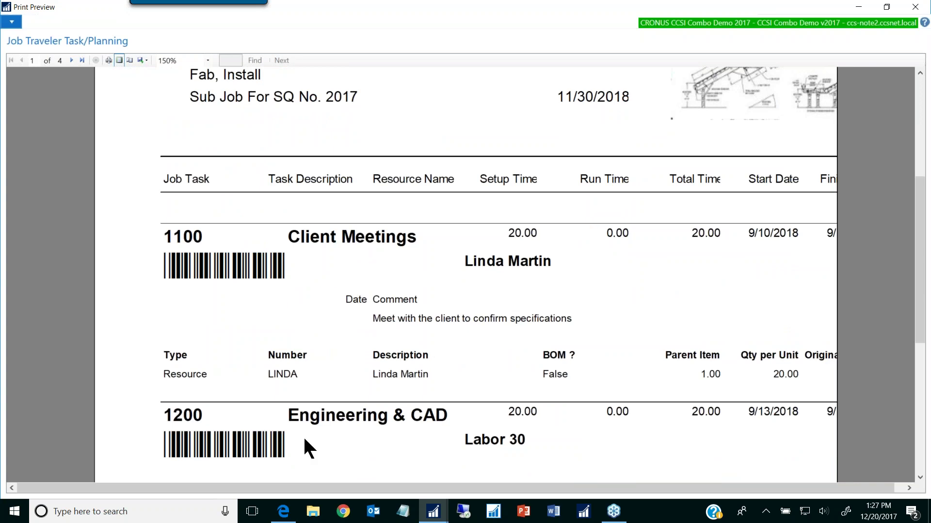
scroll(354, 412, down, 1)
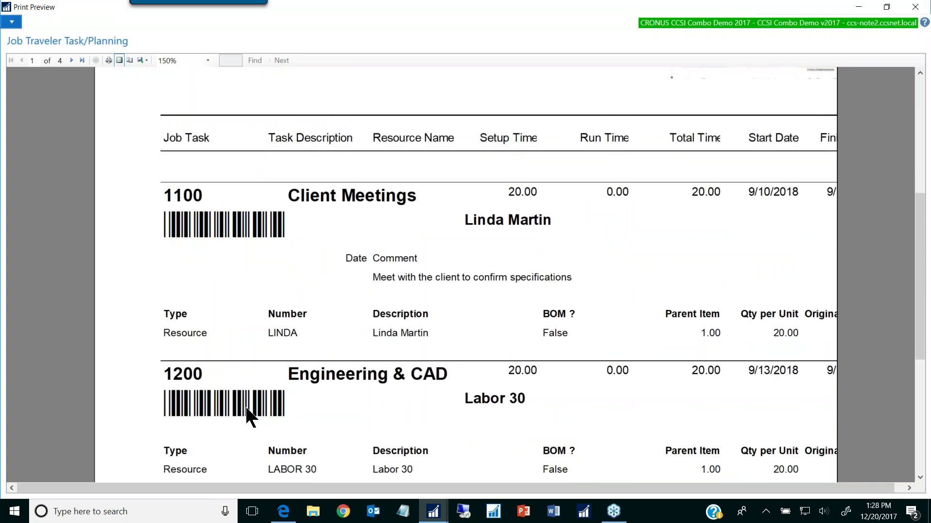
scroll(250, 411, down, 1)
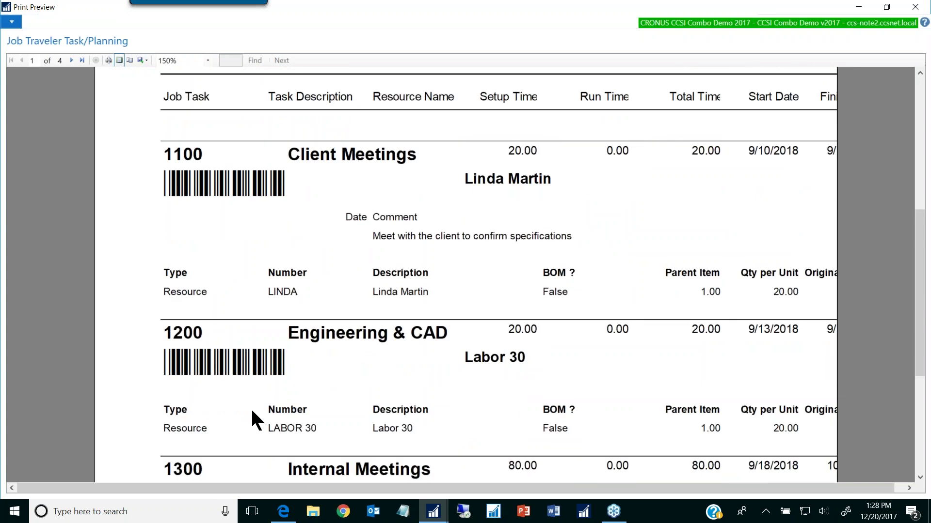
scroll(251, 409, down, 1)
scroll(300, 388, down, 12)
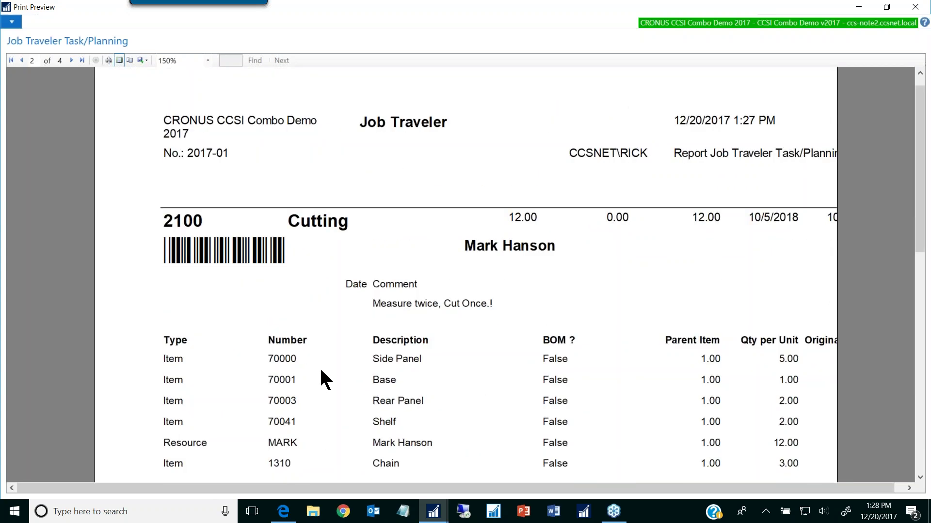
scroll(326, 369, down, 4)
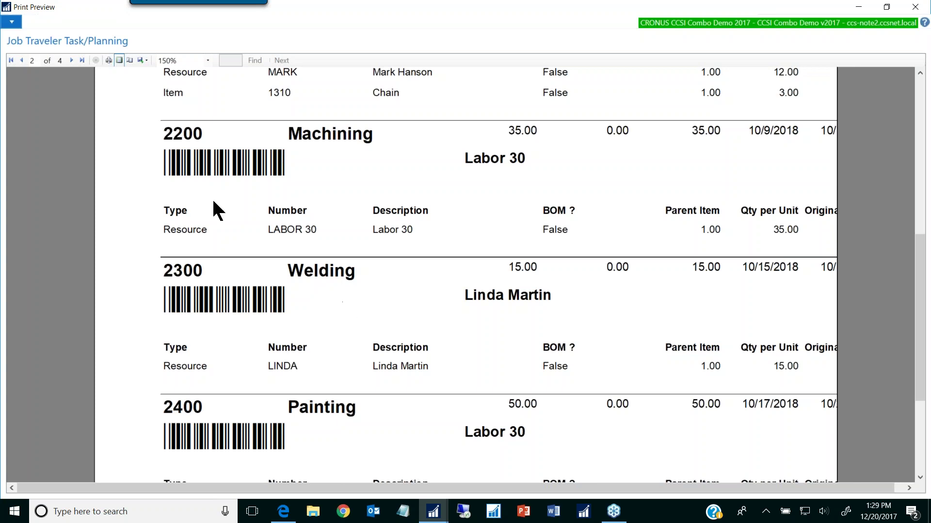
click(914, 8)
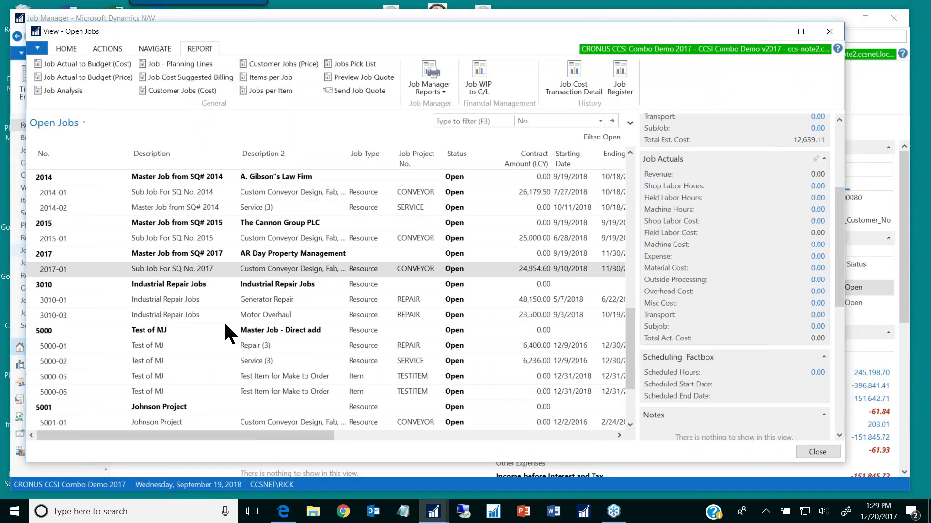
Step: Consult the study guide's purchasing item, open the Purchases/BOM Lines of sub job 2017-01, and examine the items' costs, vendors and Side Panel availability
click(283, 511)
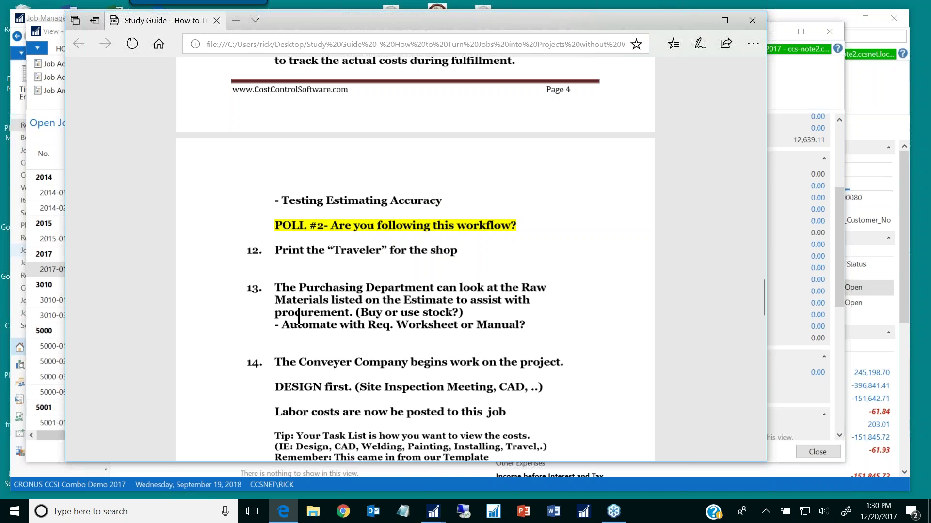
click(697, 22)
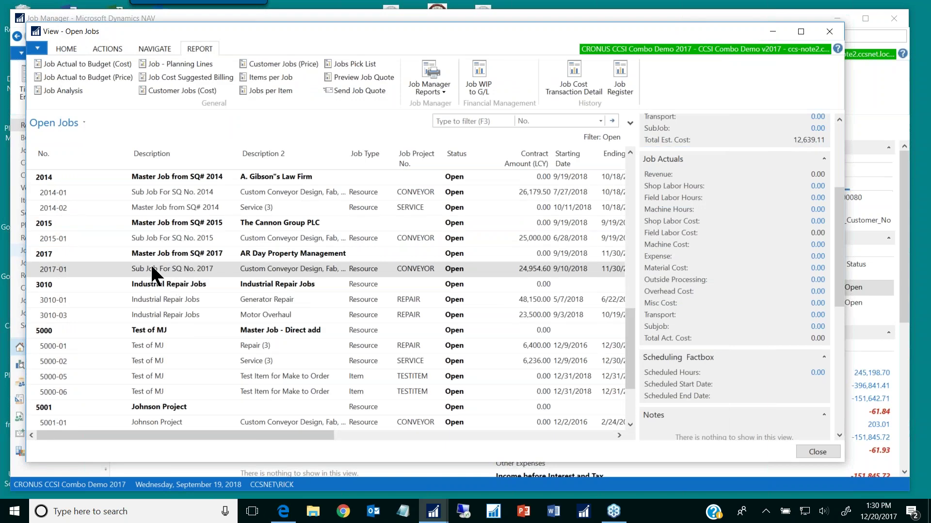
click(65, 47)
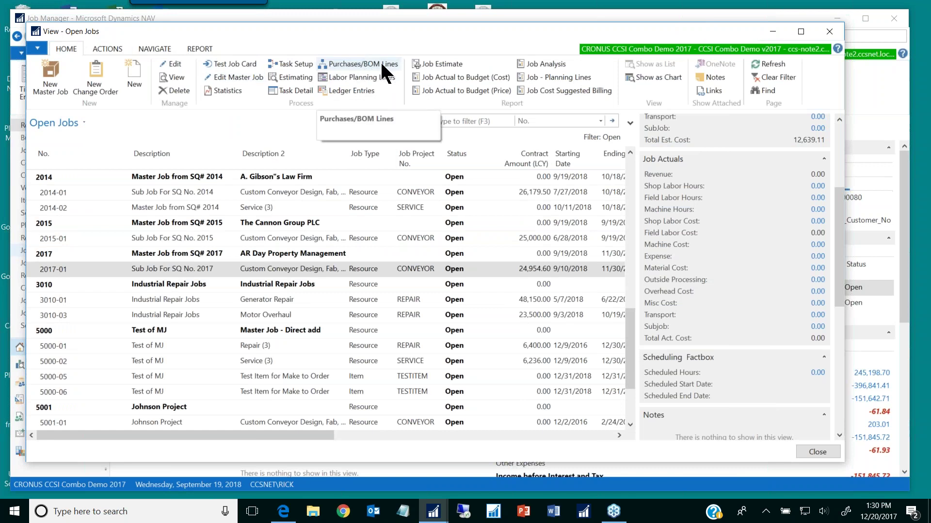
click(358, 66)
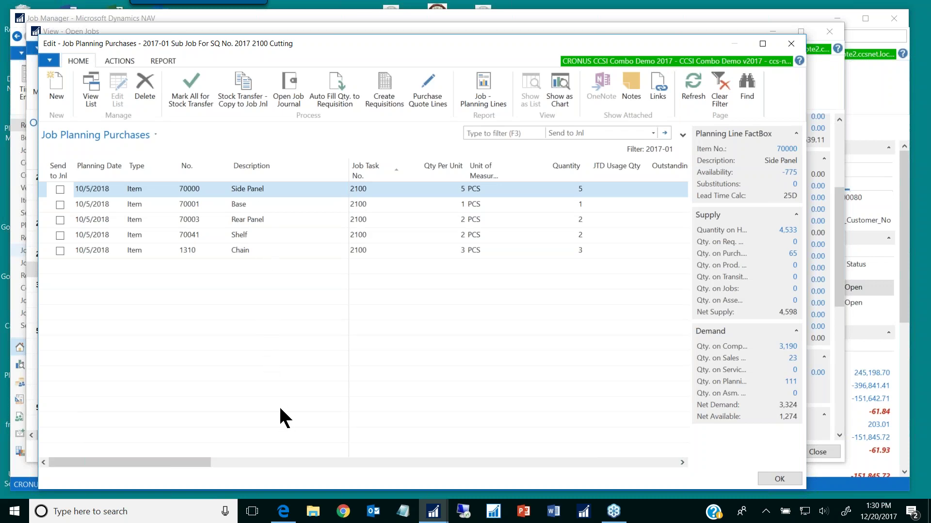
drag(155, 464, 310, 462)
click(264, 189)
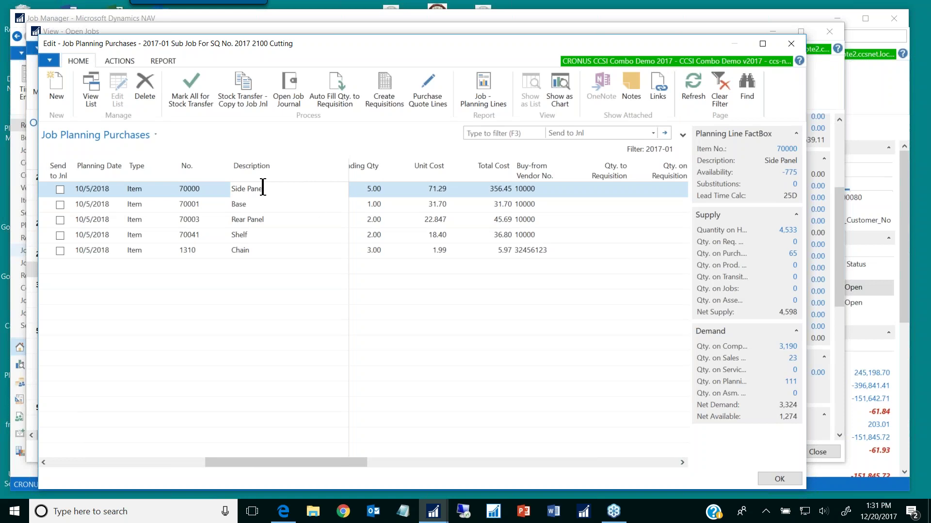
Step: Widen the Planning Line FactBox and compare the supply and demand of the Side Panel and Base items
click(234, 191)
drag(690, 248, 672, 261)
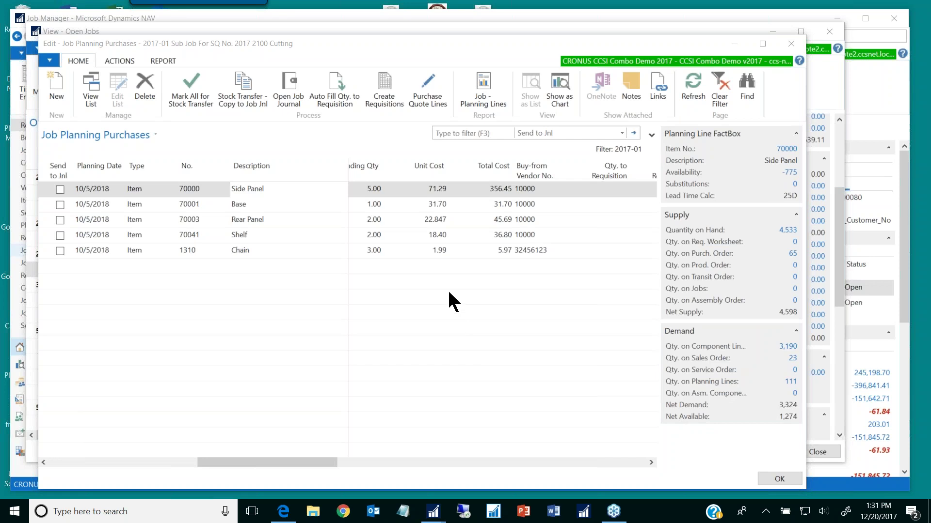
click(610, 189)
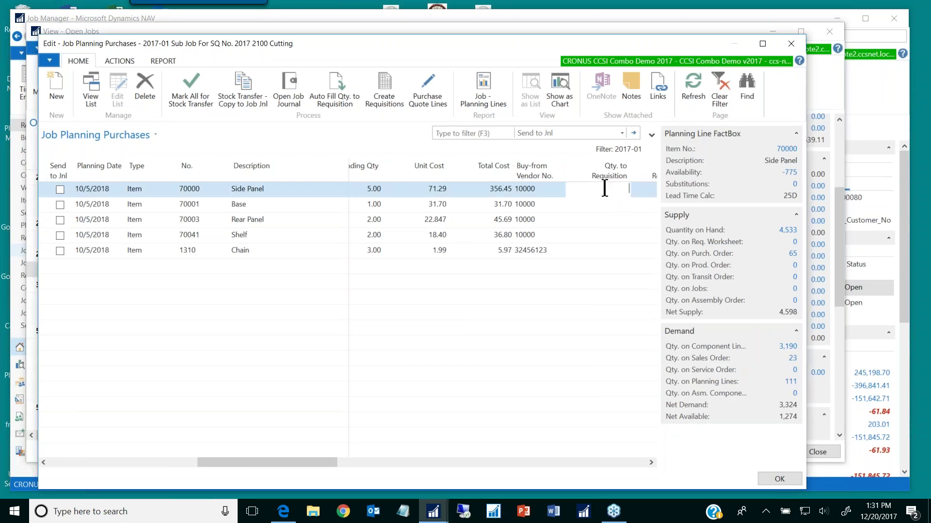
click(610, 205)
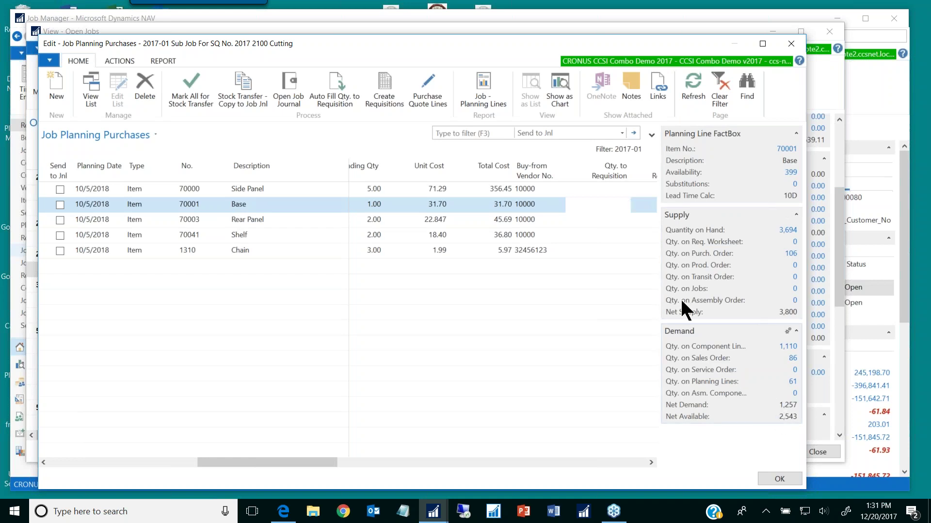
Step: Set the quantity to requisition to 2 for the Rear Panel and 3 for the Chain
click(608, 221)
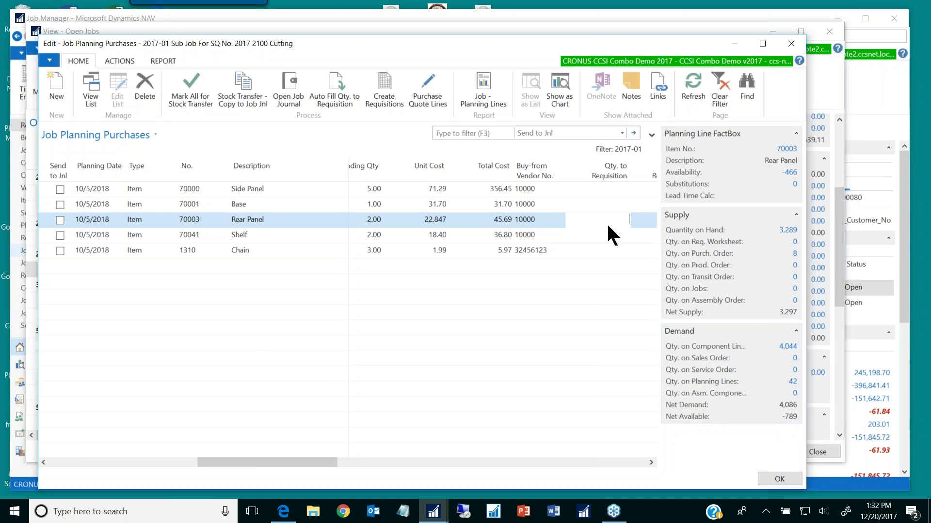
text(2)
key(Tab)
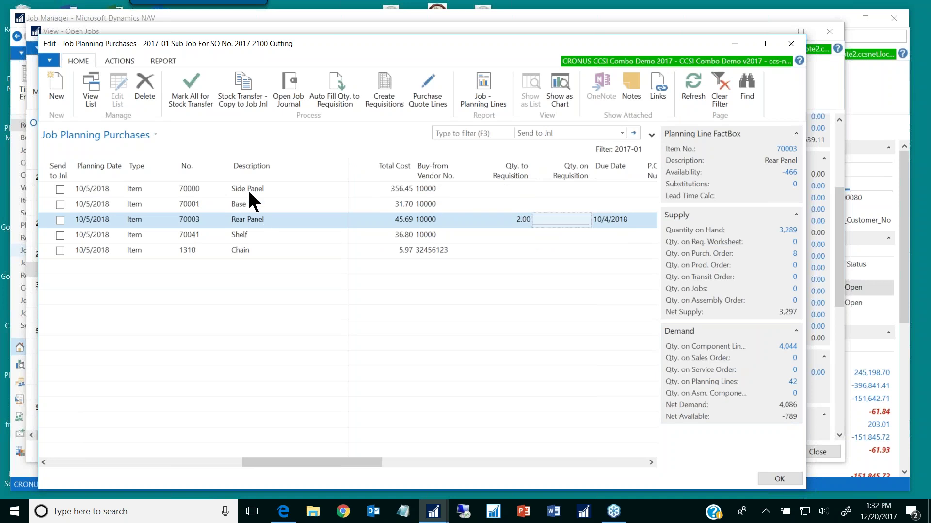
click(512, 236)
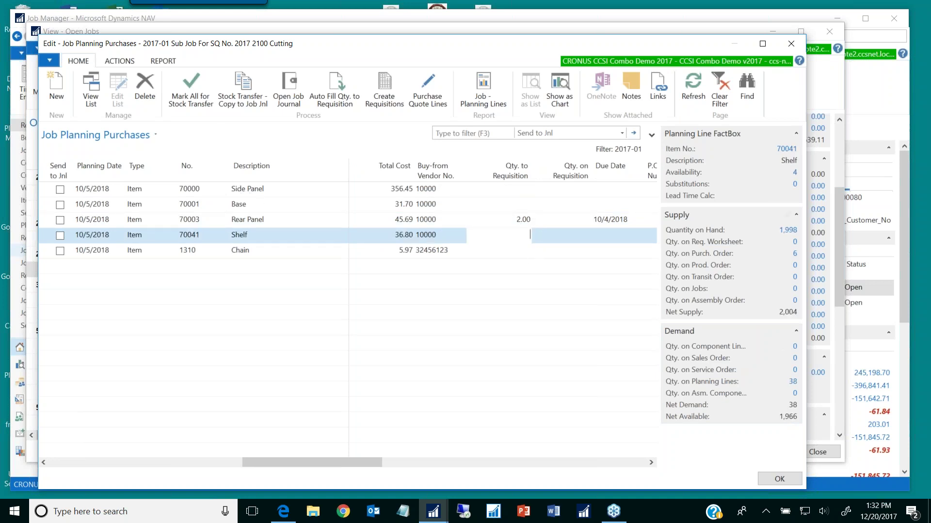
click(507, 251)
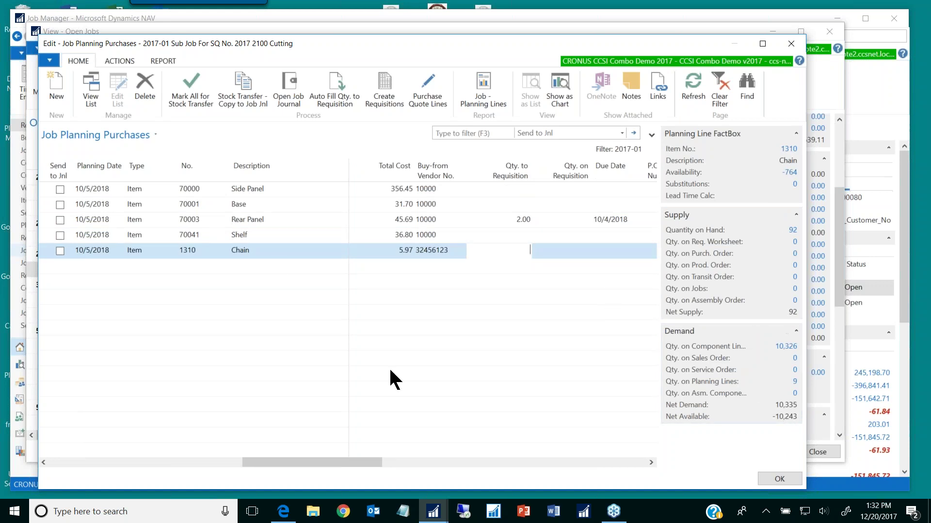
drag(368, 458, 313, 461)
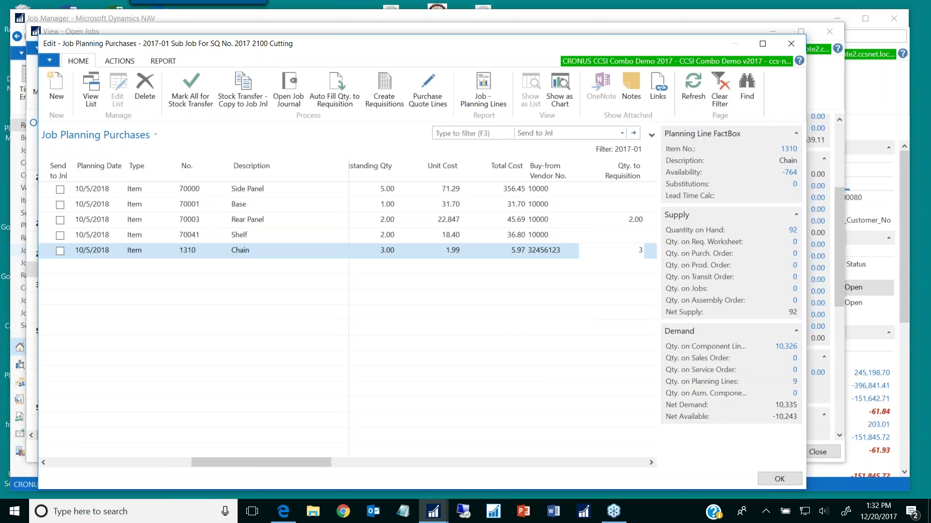
key(Tab)
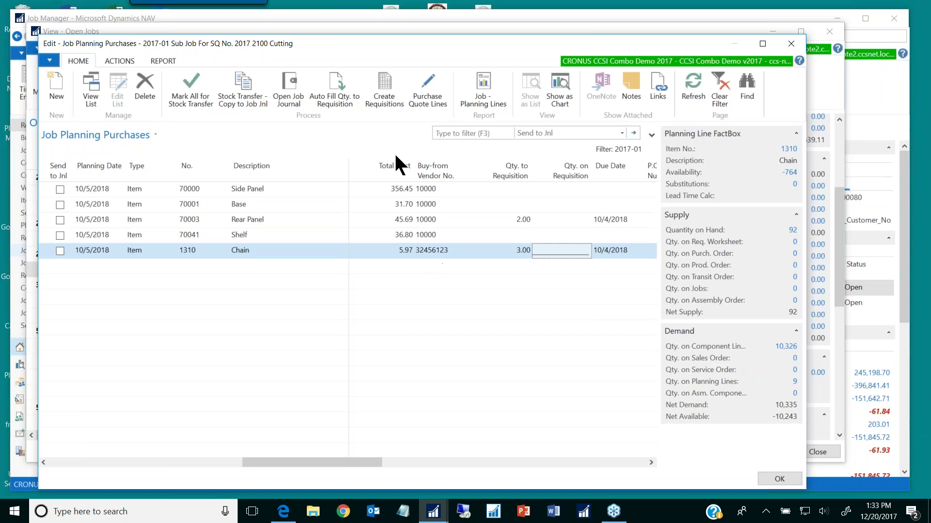
Step: Create requisition lines from the job planning purchases, confirm their creation, and return to the Job Manager home page
click(383, 89)
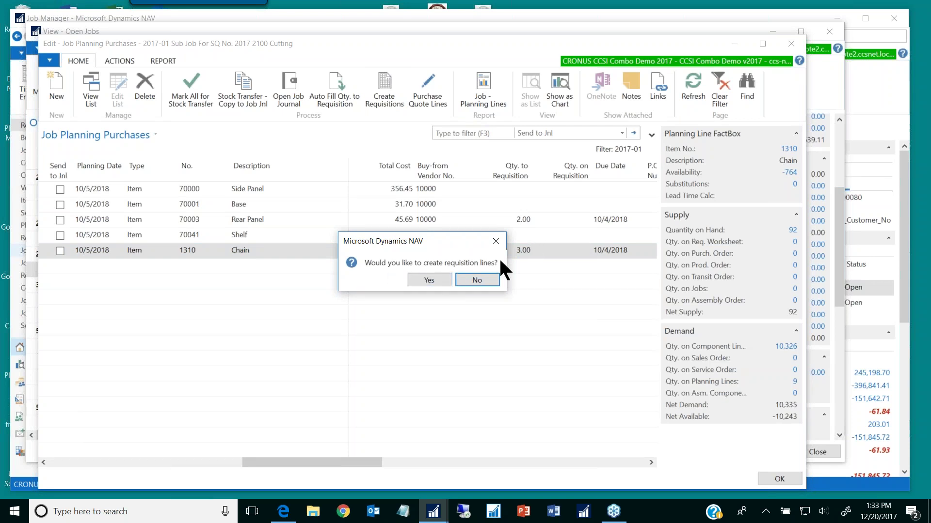
click(421, 281)
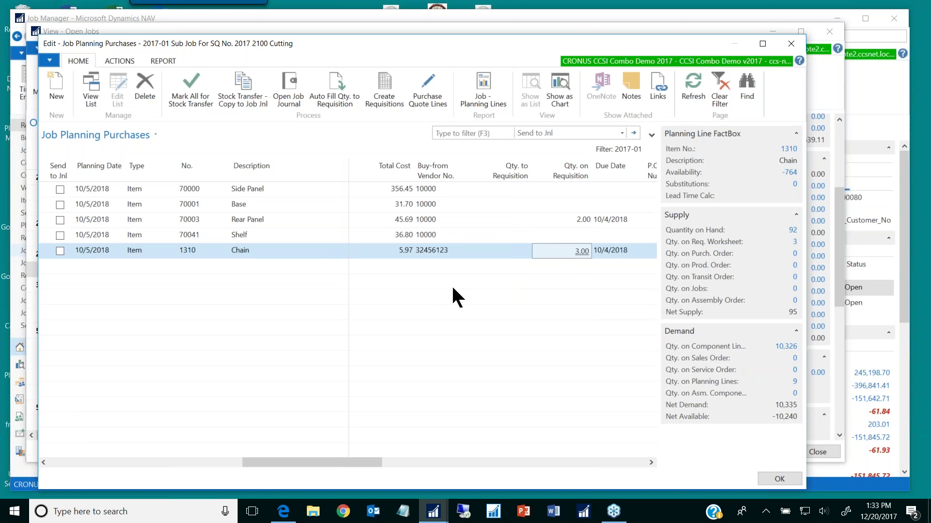
key(Escape)
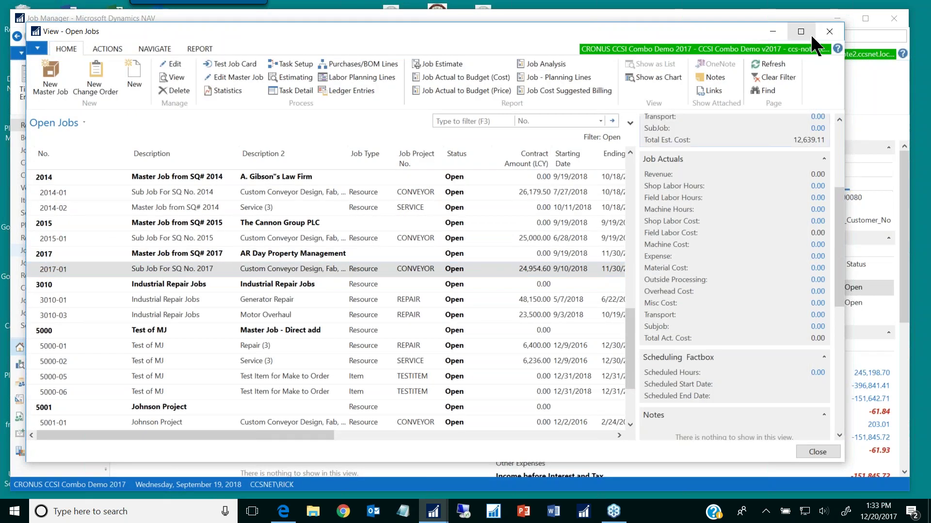
click(829, 31)
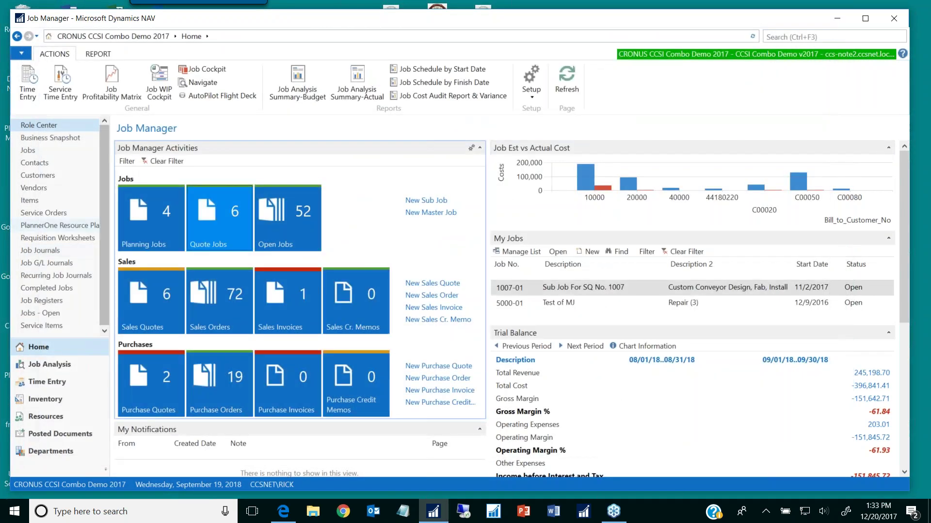
Step: Open the DEFAULT requisition worksheet, carry out the action messages for the Rear Panel and Chain lines, and close it
click(53, 237)
click(130, 80)
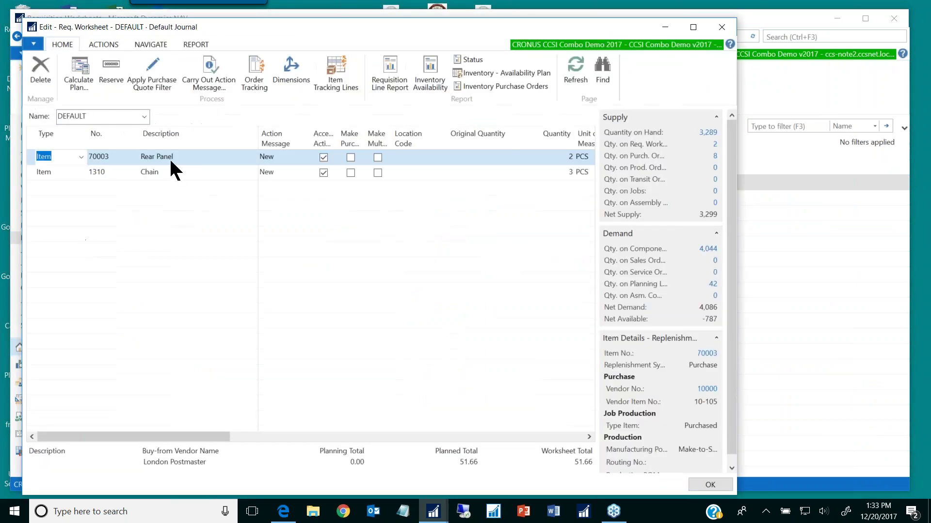
drag(169, 433, 550, 422)
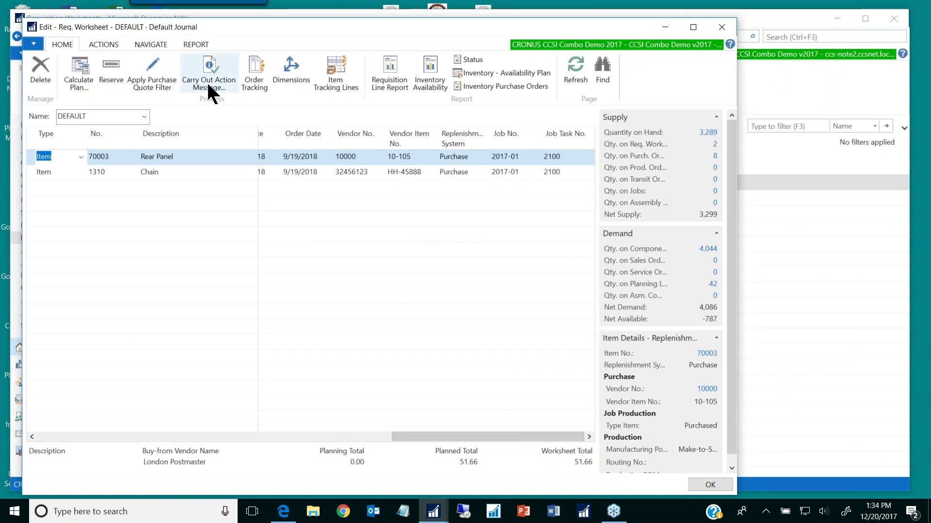
click(209, 68)
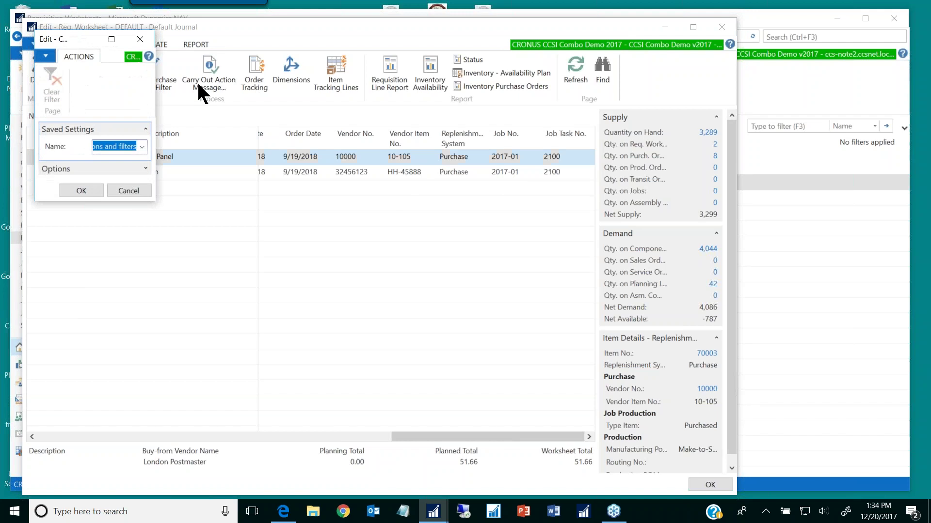
click(92, 189)
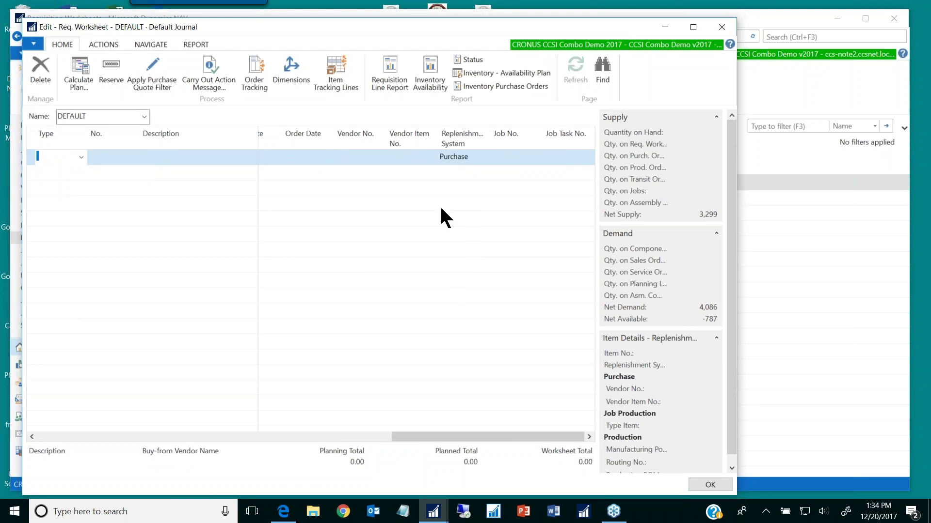
key(Escape)
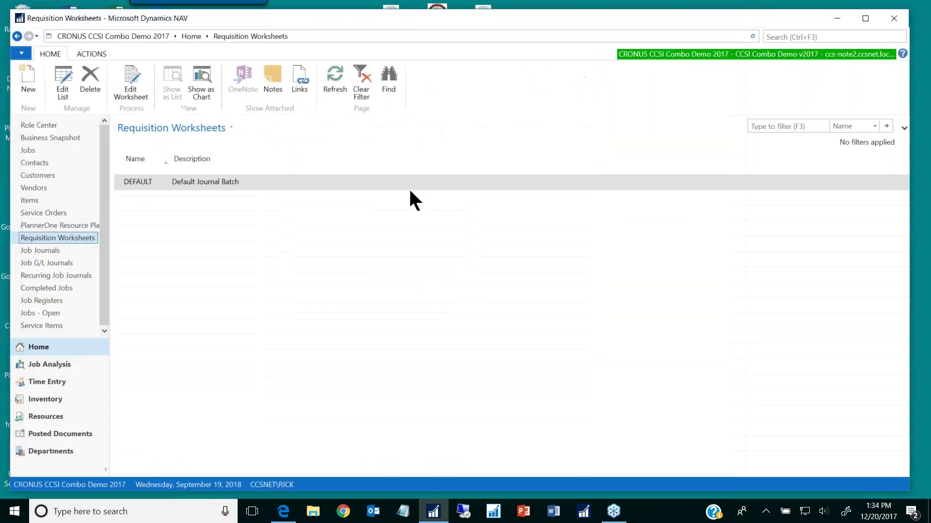
Step: From the Open Jobs list, view the Job Statistics of sub job 2015-01 and close them
click(36, 126)
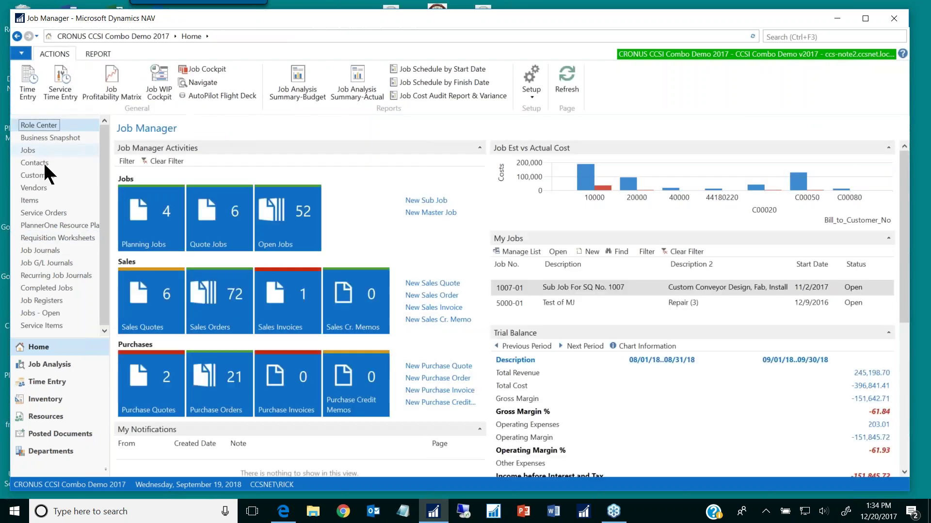
click(273, 231)
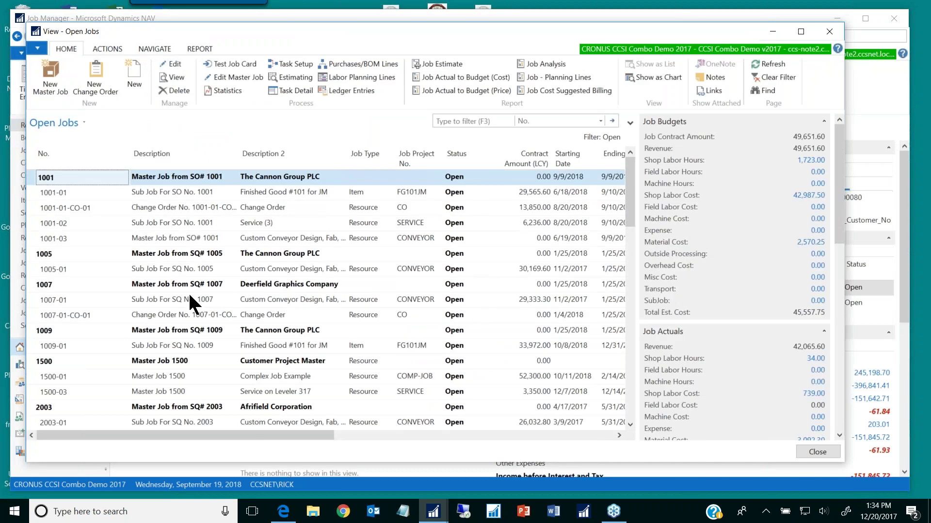
scroll(189, 295, down, 10)
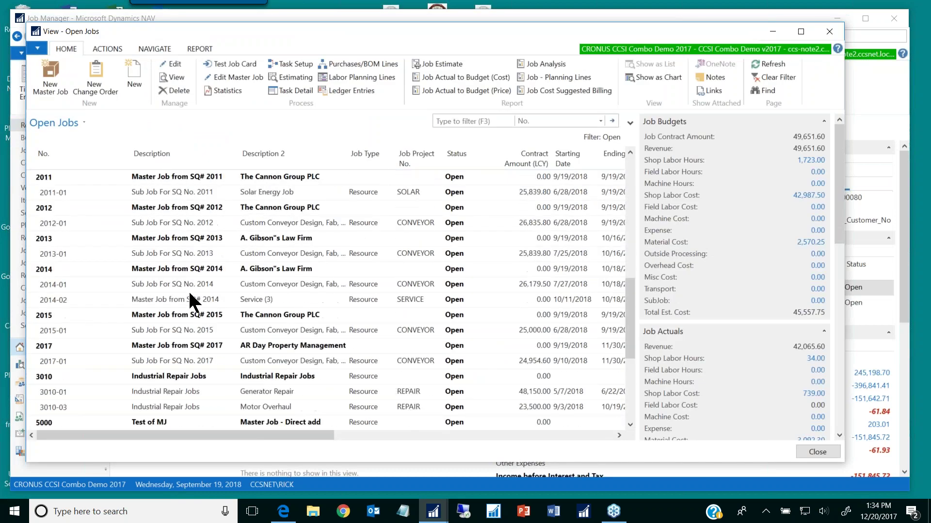
scroll(188, 289, down, 4)
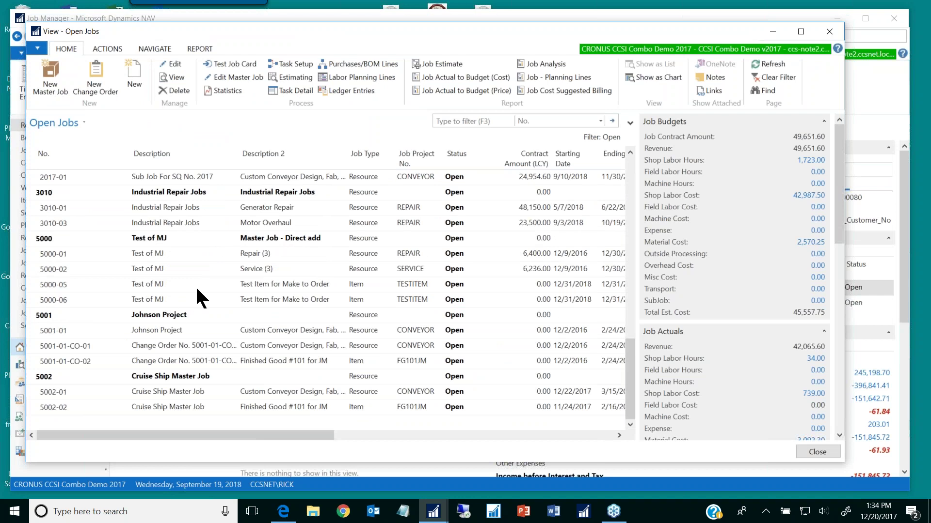
scroll(197, 289, up, 2)
click(159, 237)
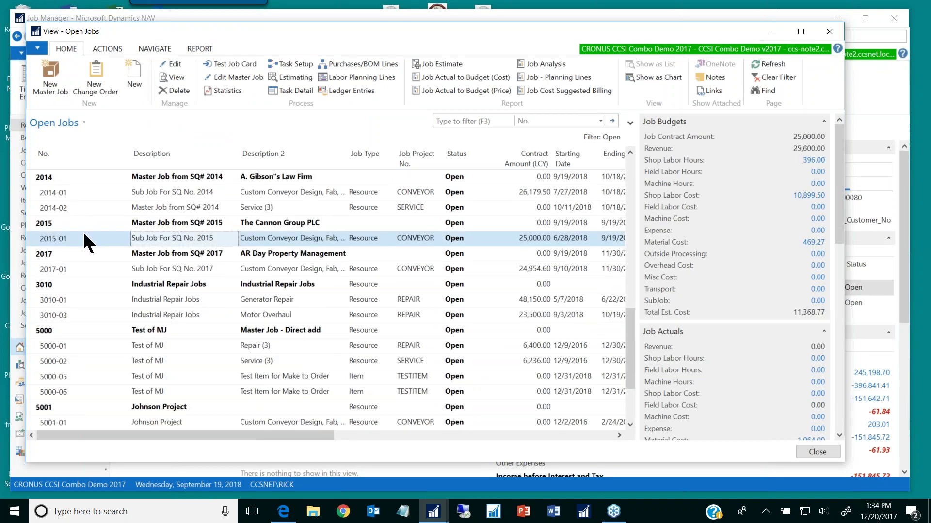
click(227, 90)
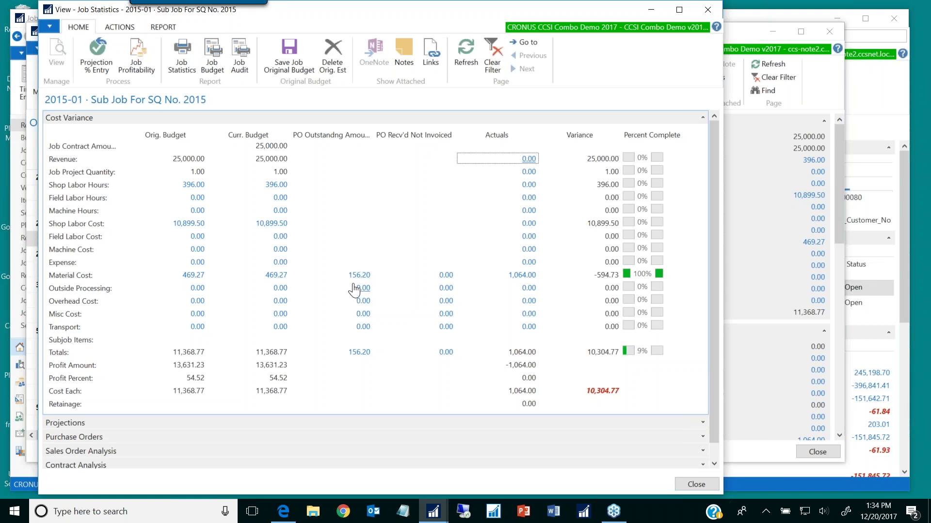
key(Escape)
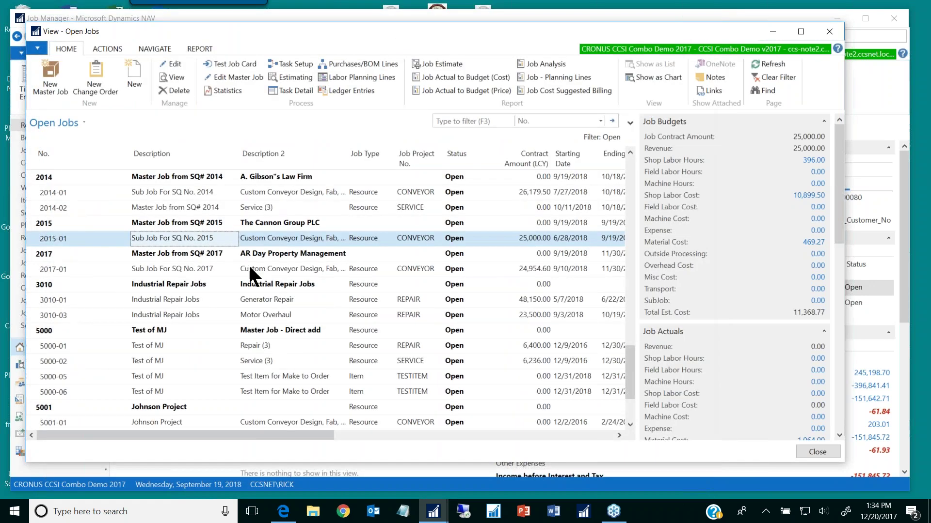
Step: View the Job Statistics of sub job 2017-01 and examine the purchase lines behind its outstanding material PO amount
click(183, 268)
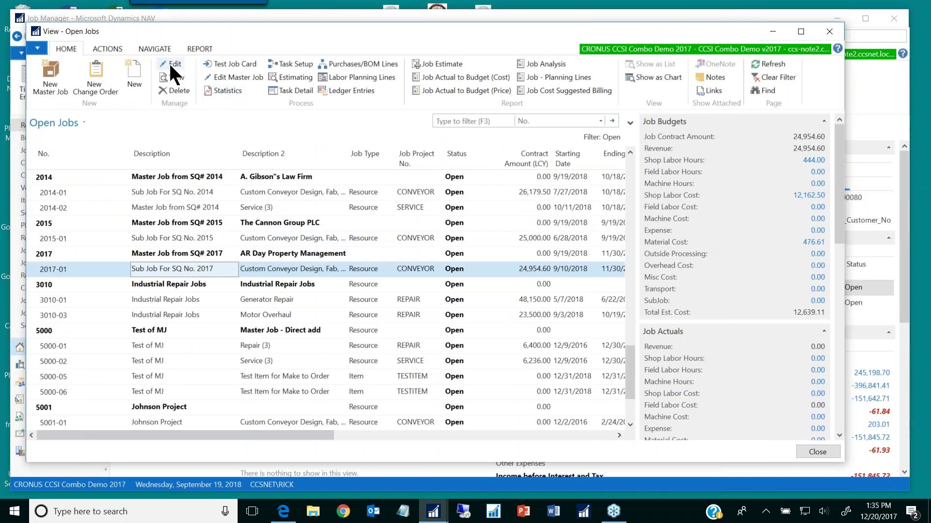
click(223, 93)
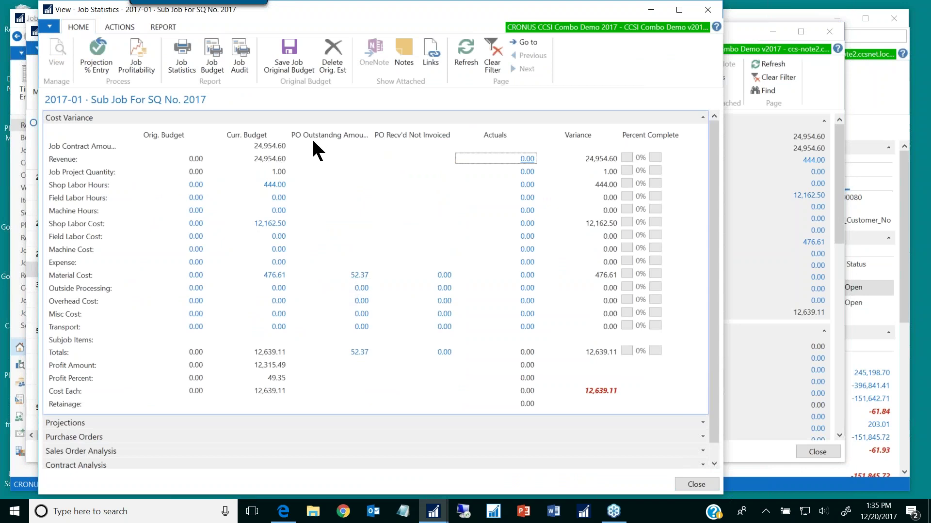
click(358, 278)
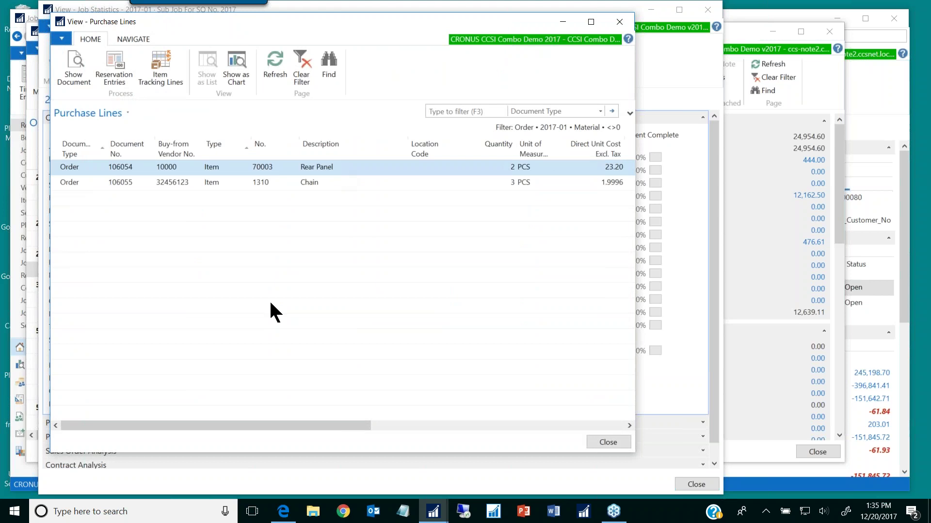
drag(307, 427, 454, 415)
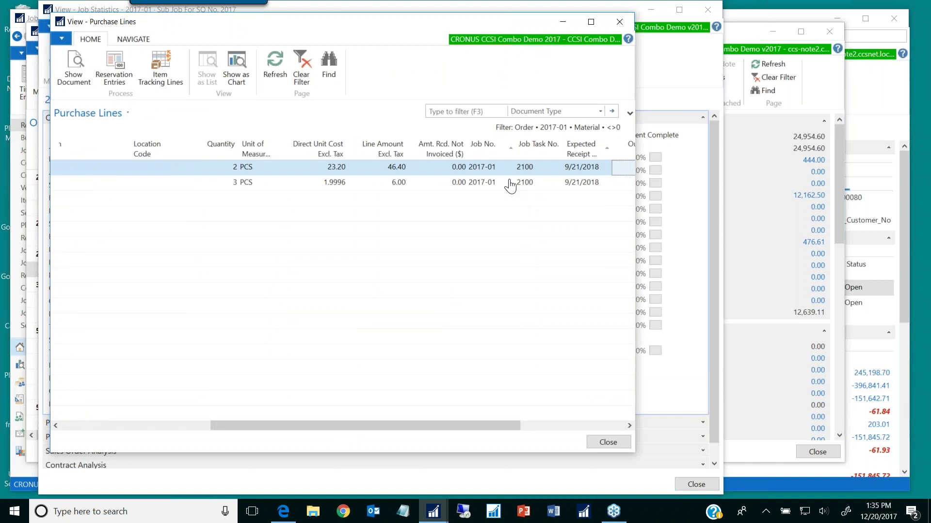
Step: Inspect the purchase orders behind the Rear Panel and Chain lines, and return to the Job Statistics of 2017-01
click(68, 58)
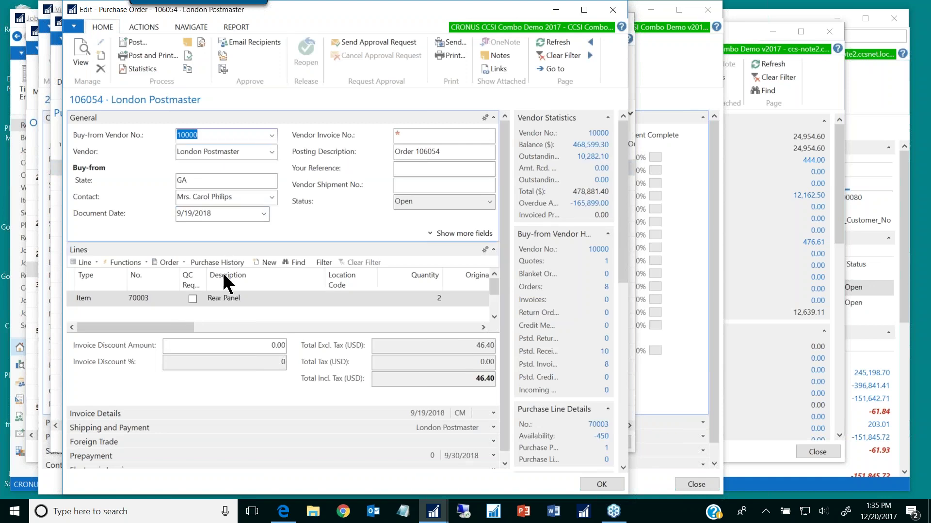
mouse_move(176, 322)
mouse_down()
mouse_move(199, 324)
mouse_move(182, 324)
mouse_up()
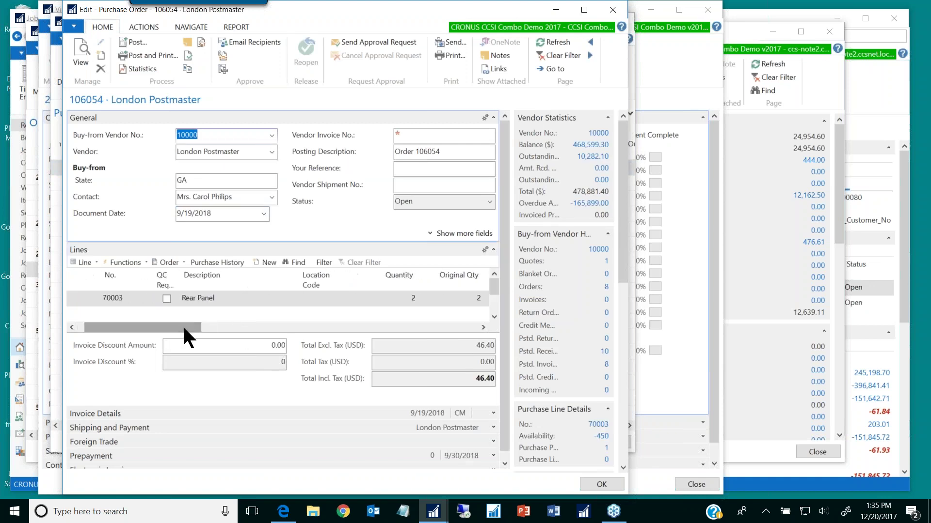
key(Escape)
click(402, 184)
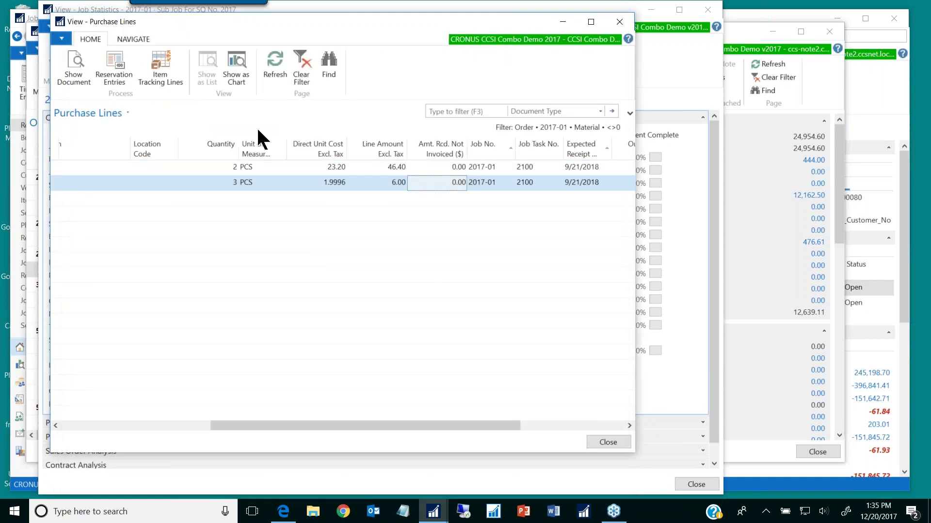
click(81, 67)
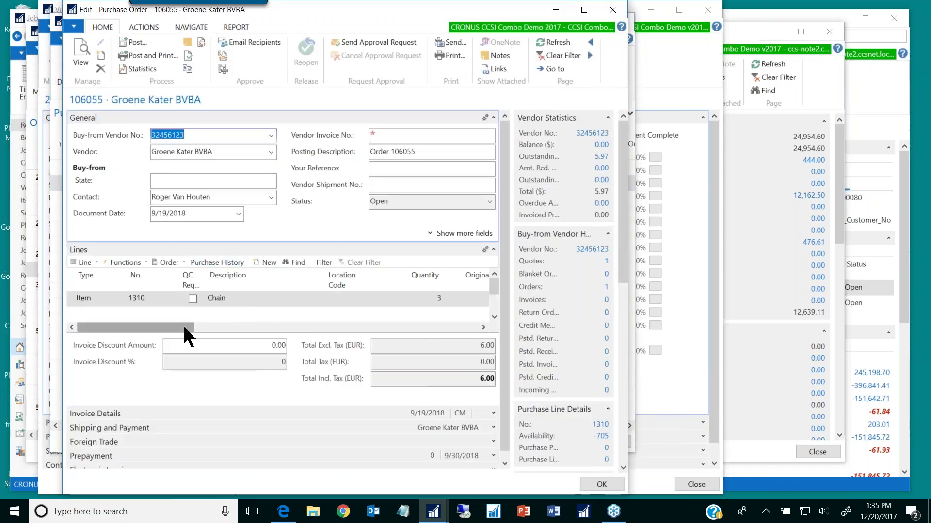
key(Escape)
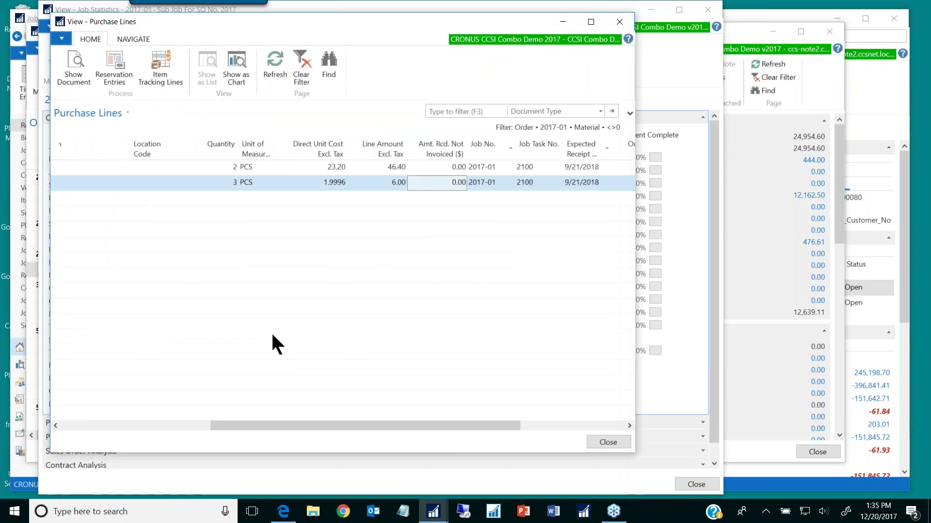
key(Escape)
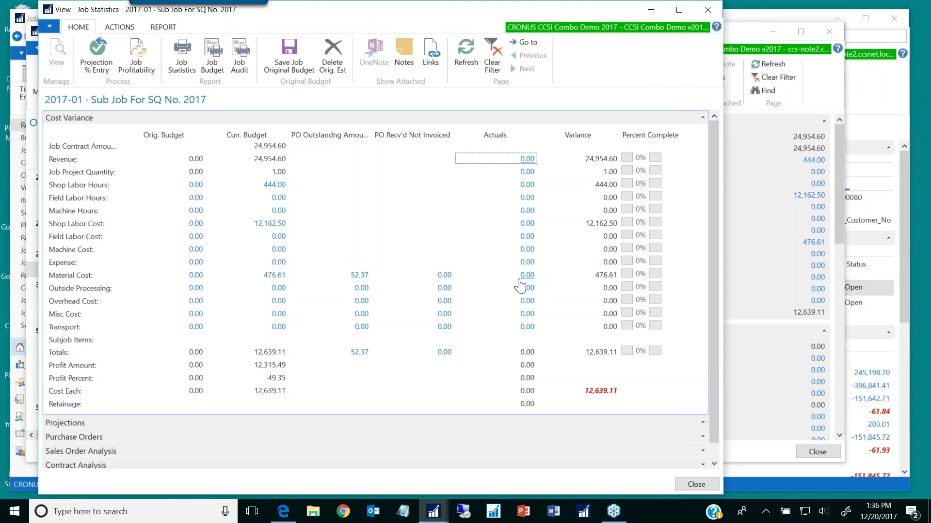
Step: Close the Job Statistics of 2017-01, read items 12 to 16 of the Study Guide PDF in Edge, and return to Open Jobs
key(Escape)
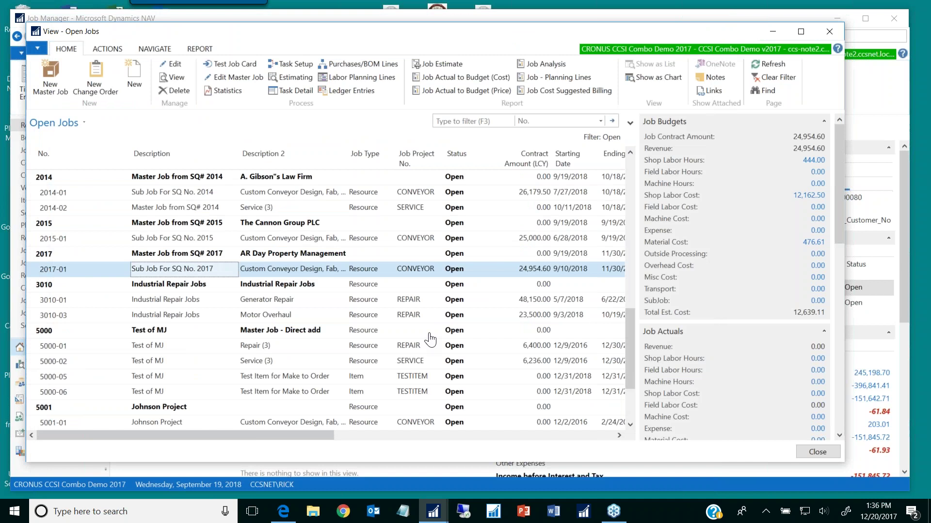
click(287, 516)
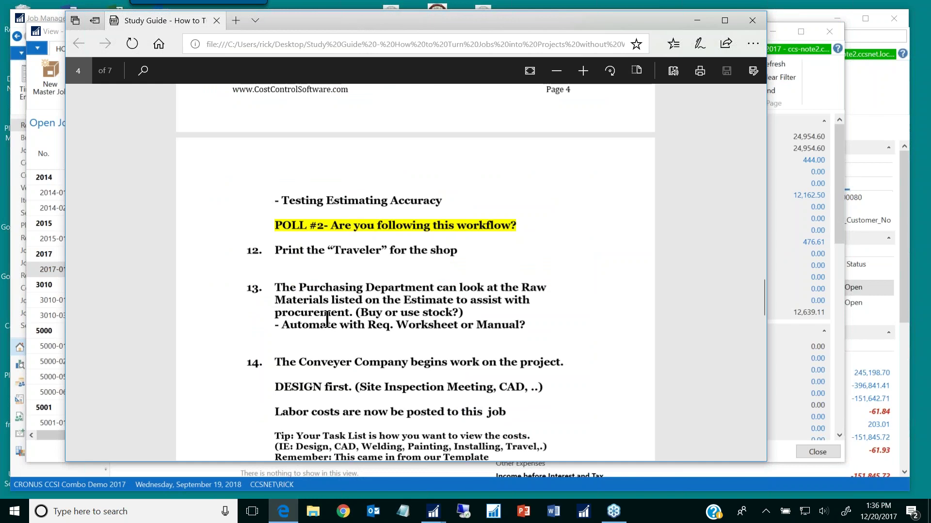
scroll(327, 320, down, 3)
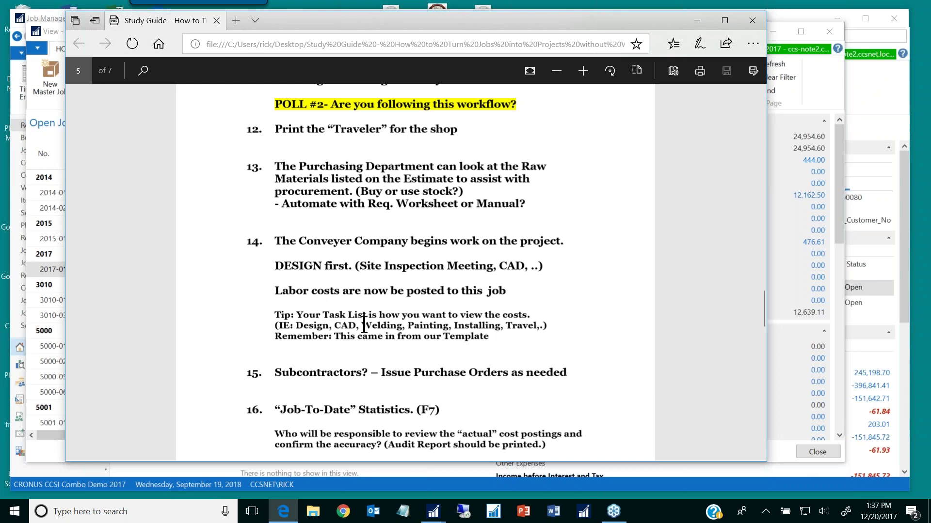
click(697, 22)
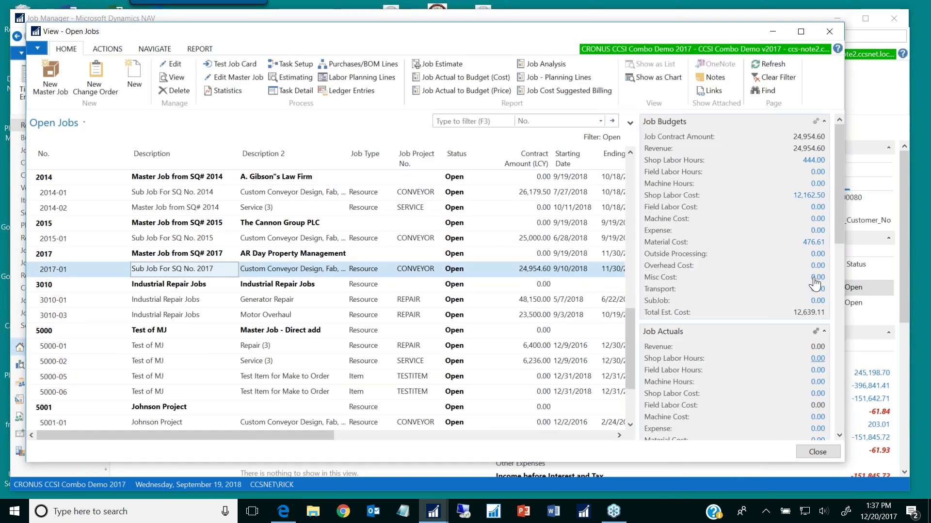
Step: Inspect the job ledger entries behind the actual material cost of sub job 2015-01, and close them
scroll(834, 139, down, 5)
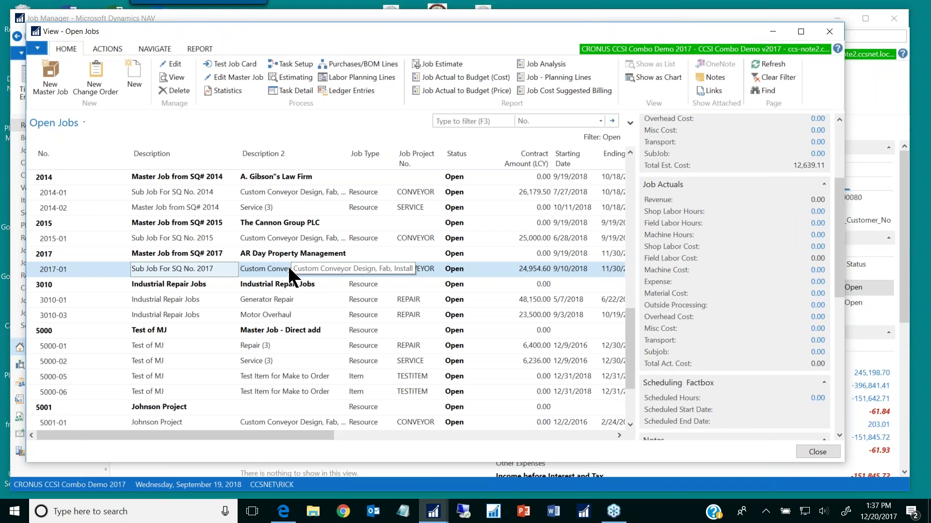
click(260, 238)
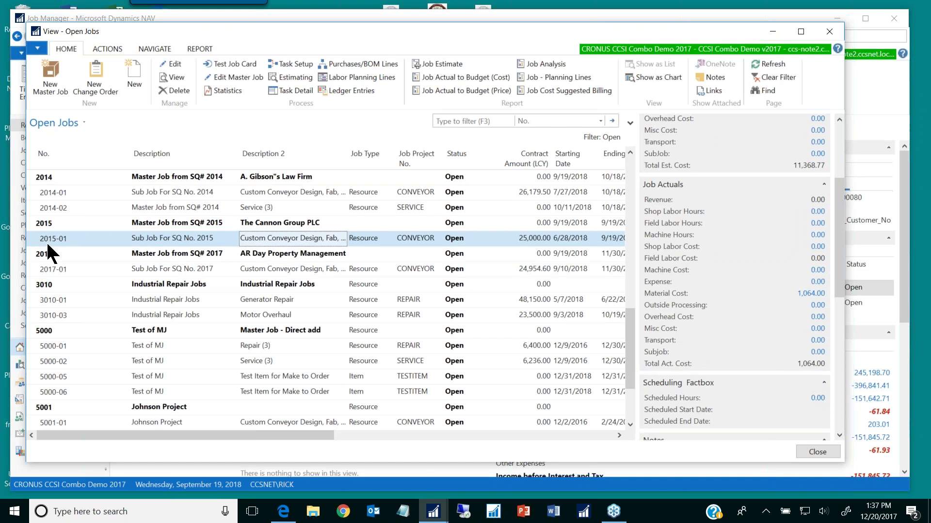
click(806, 294)
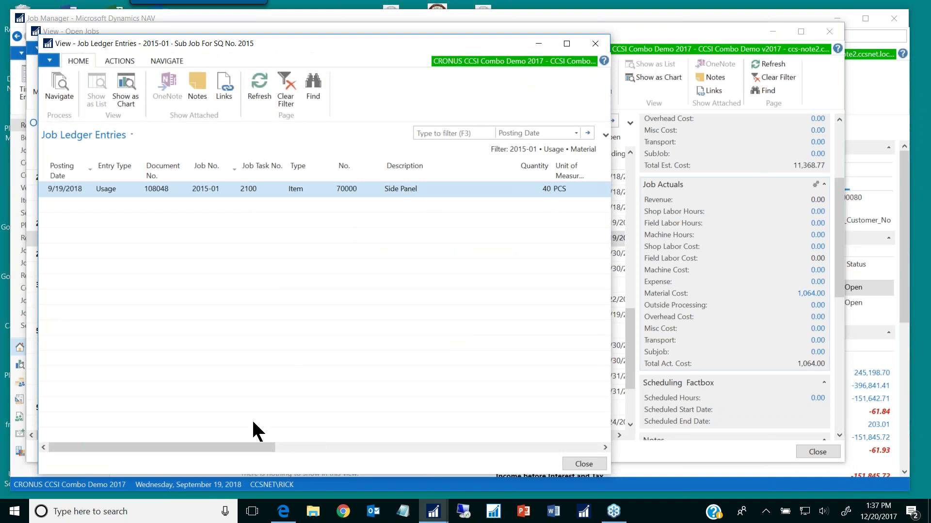
mouse_move(245, 452)
mouse_down()
mouse_move(351, 441)
mouse_move(231, 449)
mouse_up()
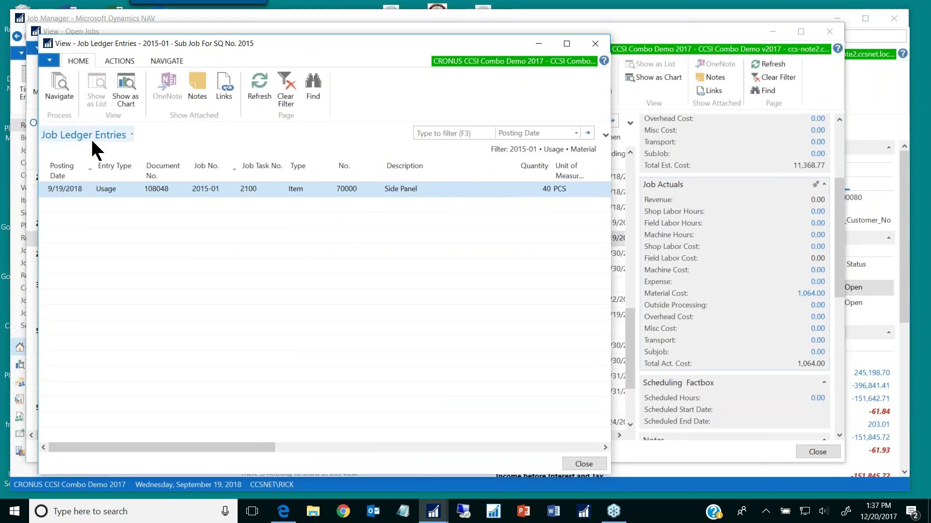
click(592, 48)
Step: Compare the Job Budgets and Job Actuals of 2015-01, view its Job Statistics, and close them
drag(842, 216, 841, 179)
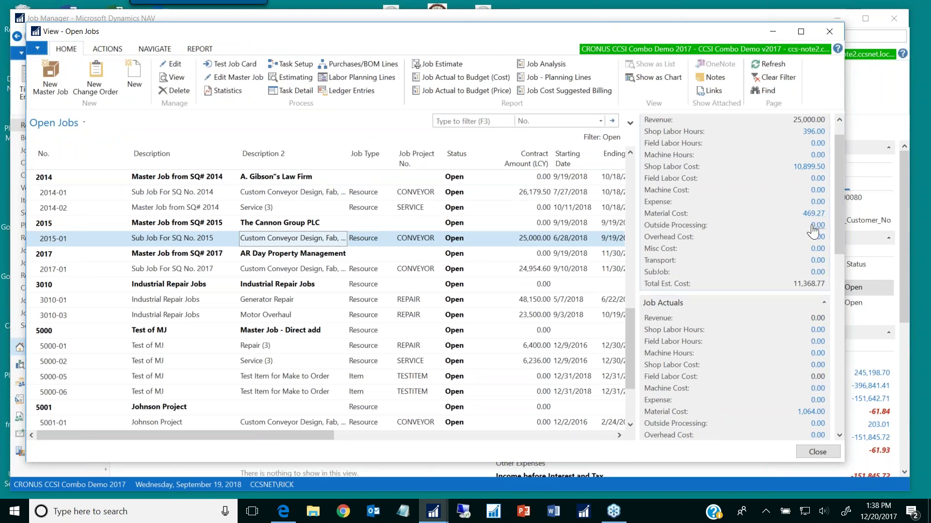
scroll(824, 291, down, 2)
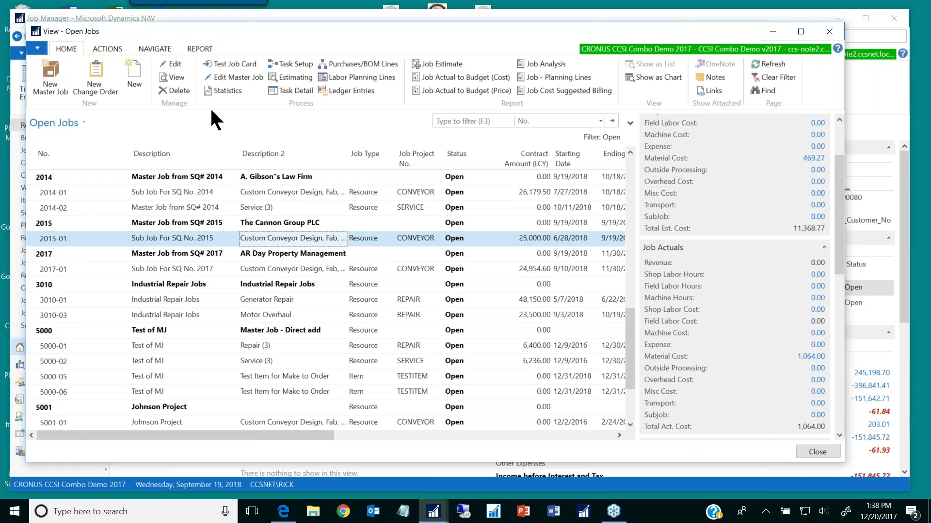
click(224, 87)
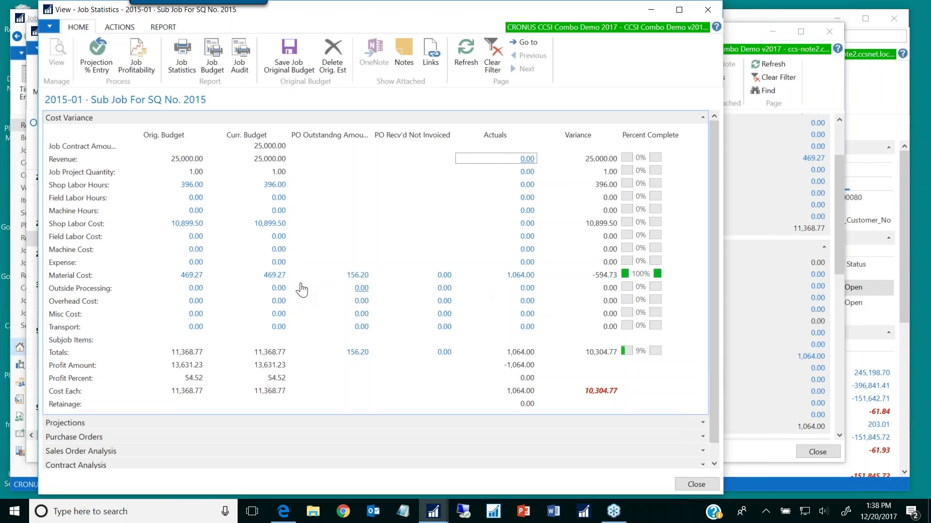
click(707, 10)
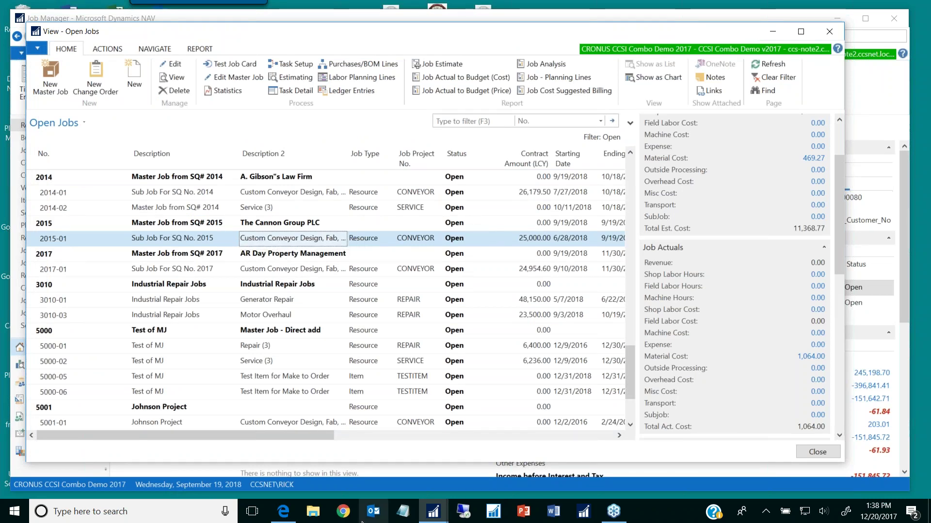
Step: Switch to the Study Guide PDF, highlight the item 15 text about issuing purchase orders for subcontractors, and return to Open Jobs
click(284, 511)
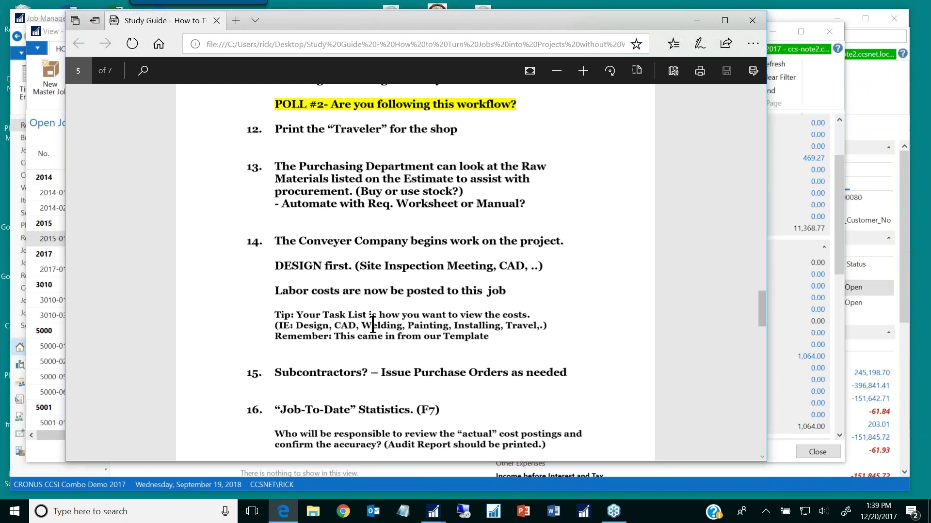
scroll(372, 326, down, 3)
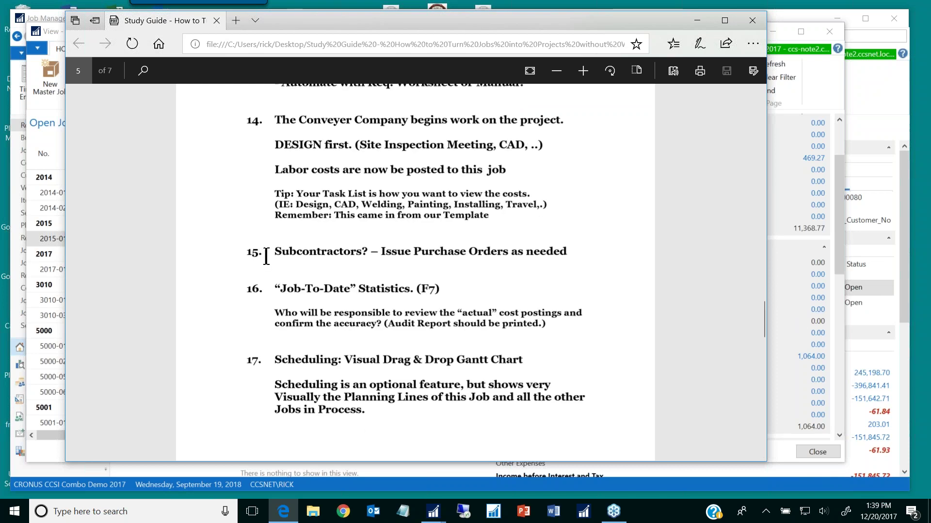
drag(278, 256, 371, 258)
click(502, 269)
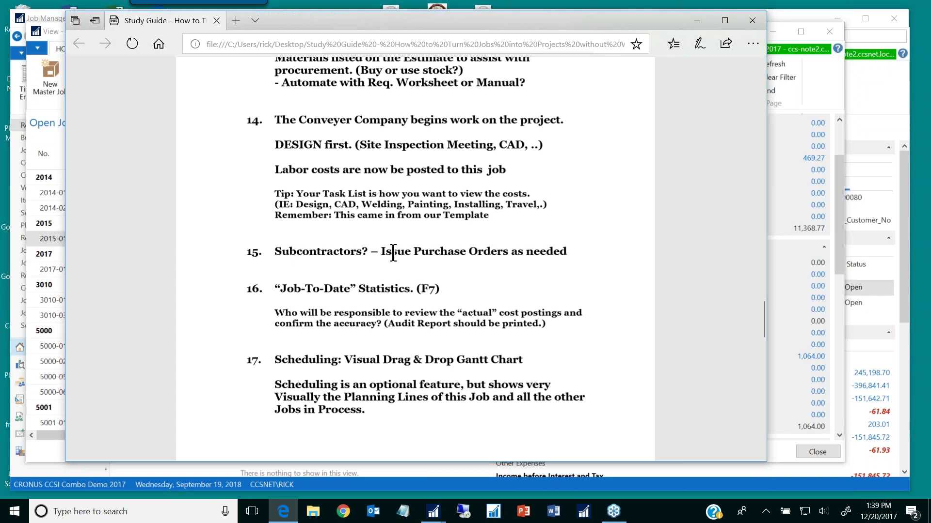
drag(382, 251, 565, 253)
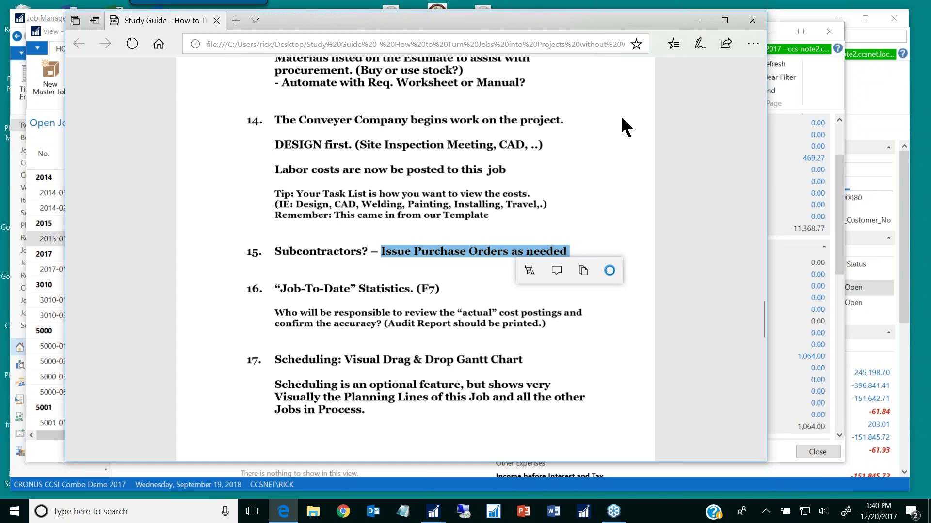
click(697, 22)
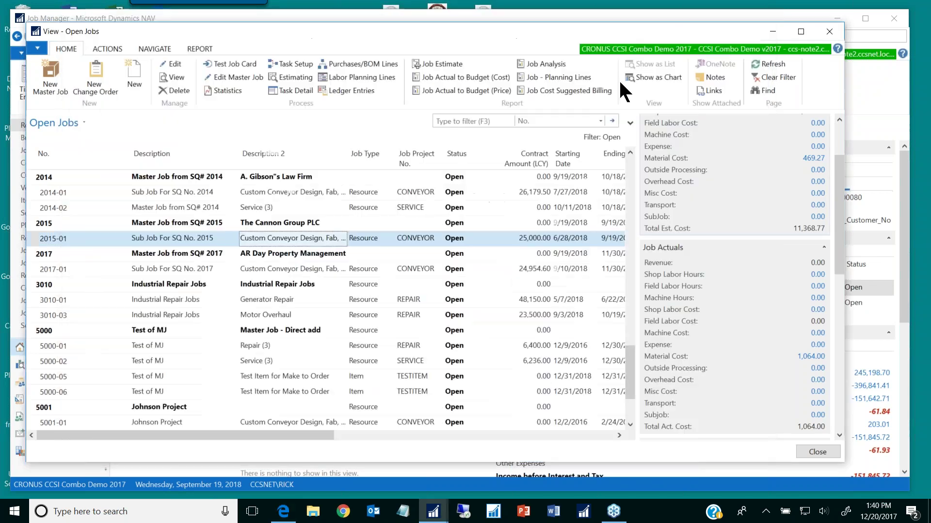
Step: View the Purchases/BOM lines of sub job 2017-01 across to their P.O. numbers, and close them
click(277, 267)
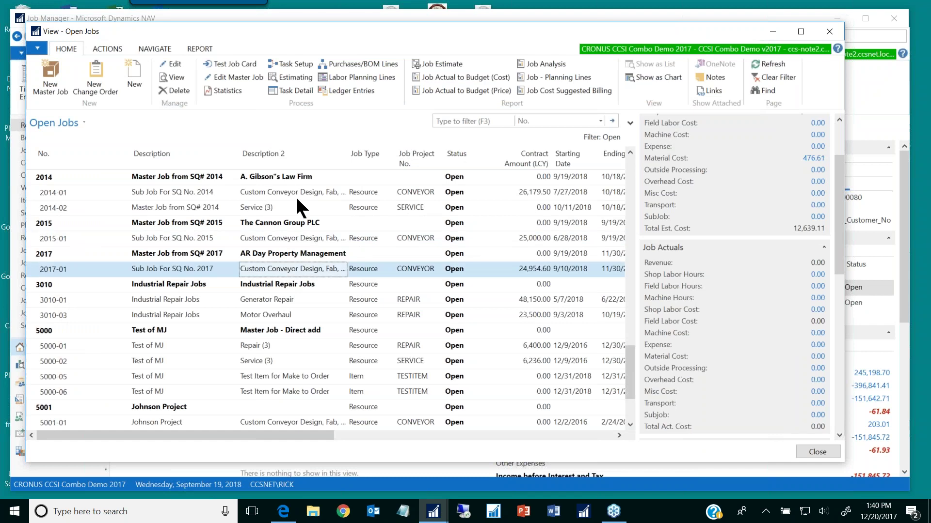
click(347, 65)
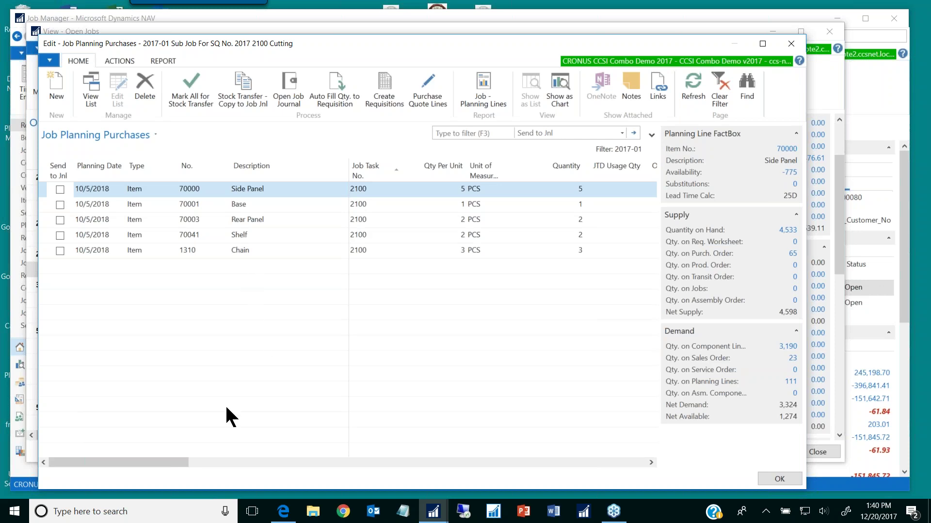
drag(179, 462, 402, 461)
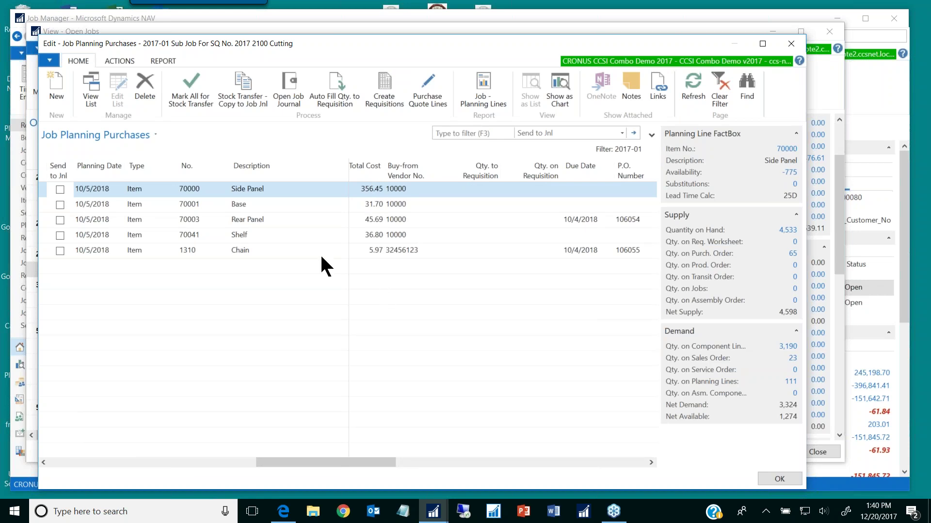
key(Escape)
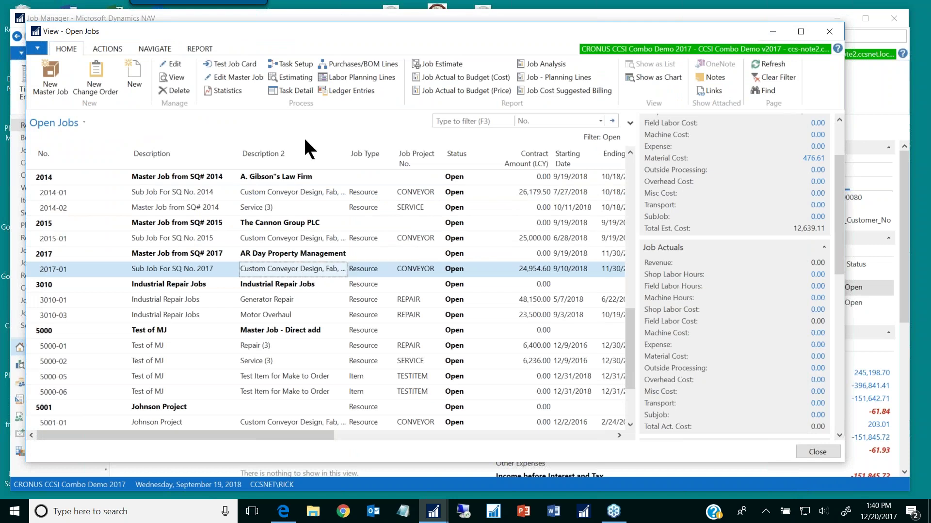
Step: View the Task Detail of sub job 2017-01, examine the Internal Meetings and Welding tasks, and close it
click(293, 90)
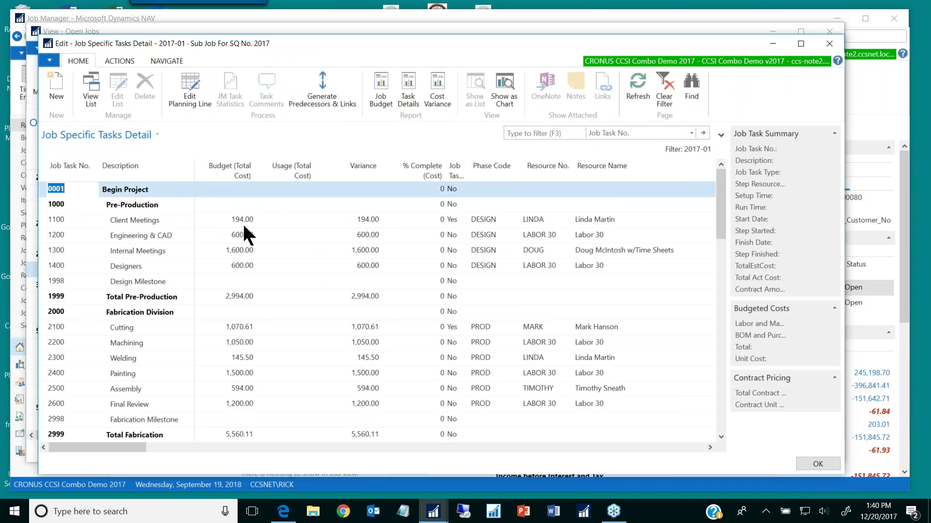
click(124, 250)
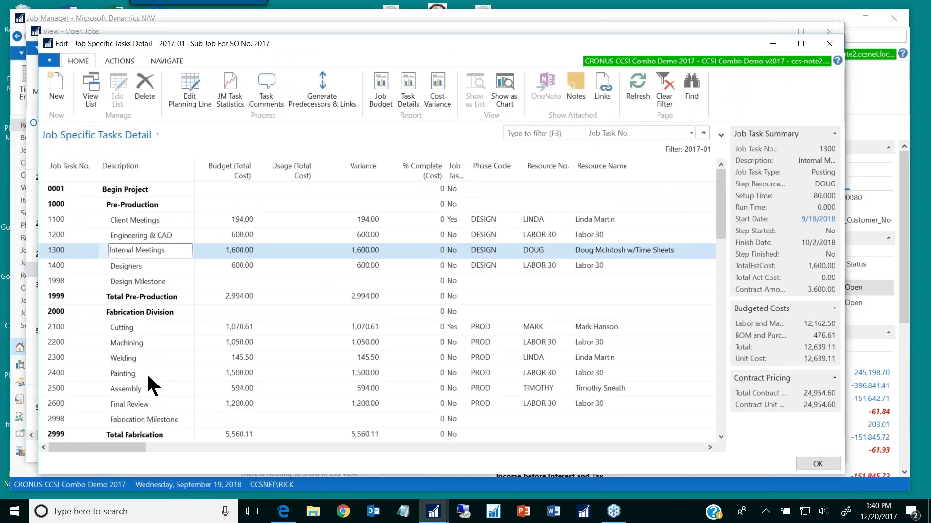
click(125, 357)
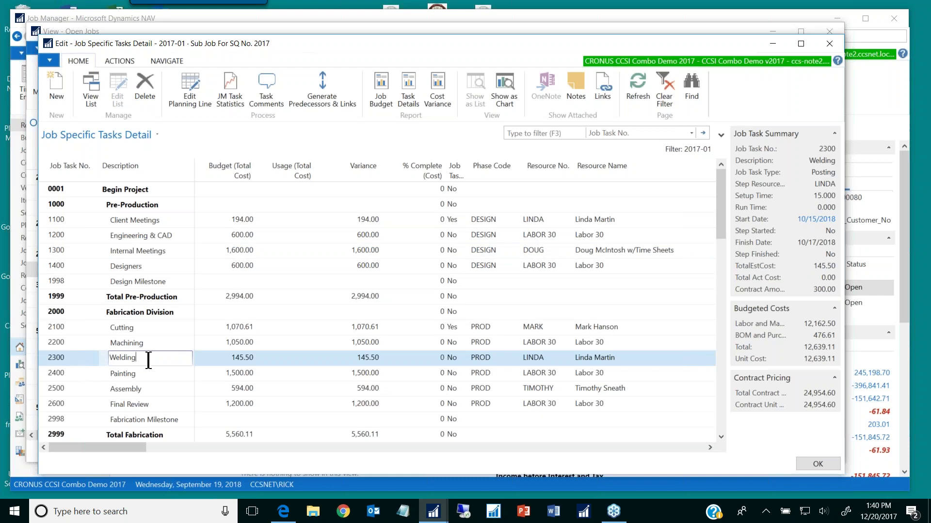
click(48, 360)
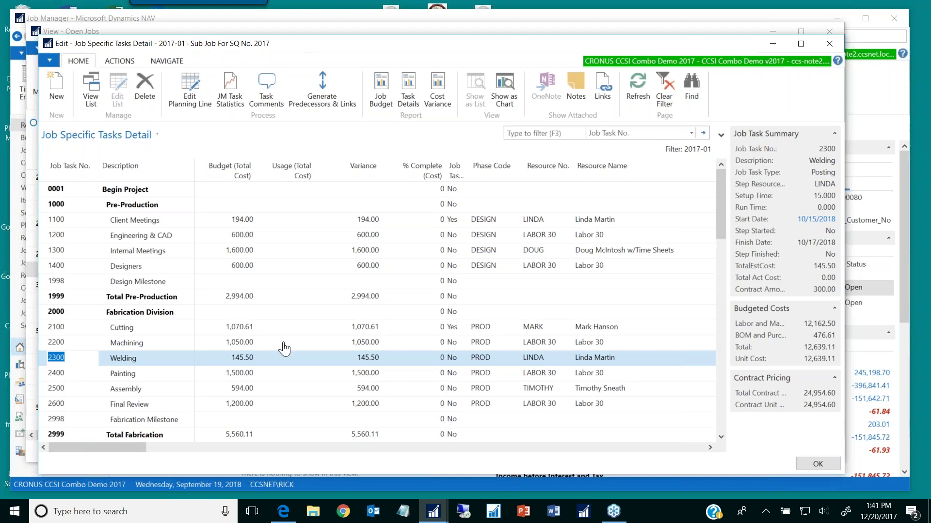
key(Delete)
click(302, 360)
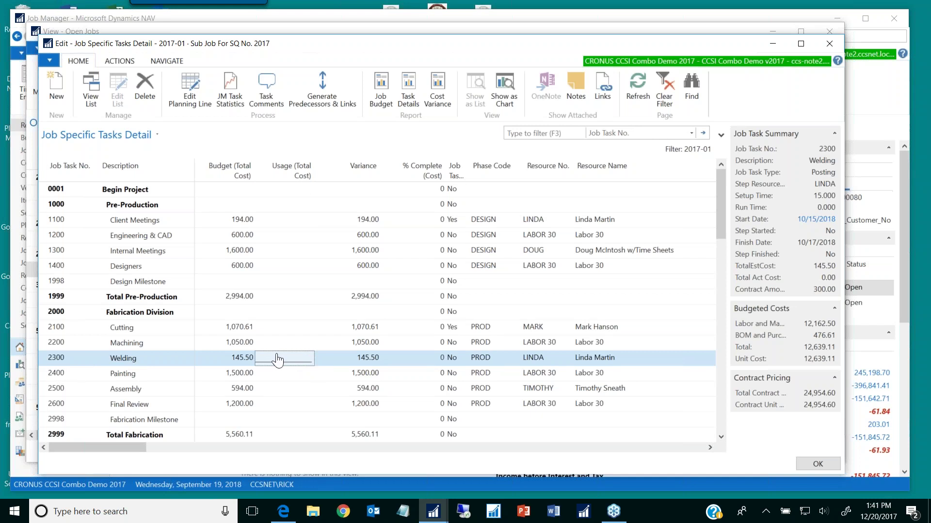
key(Escape)
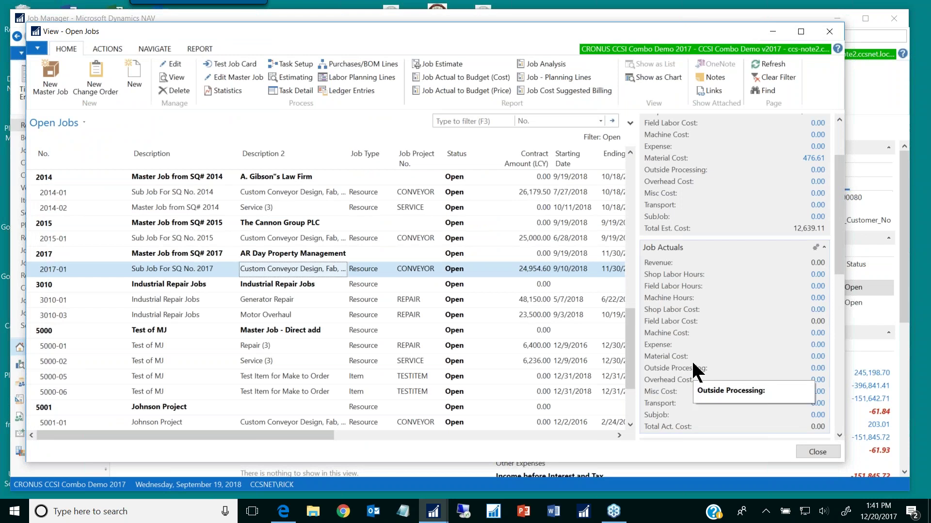
Step: View all job ledger entries of sub job 2015-01 across to the unit and total cost columns, and close them
click(297, 239)
click(348, 90)
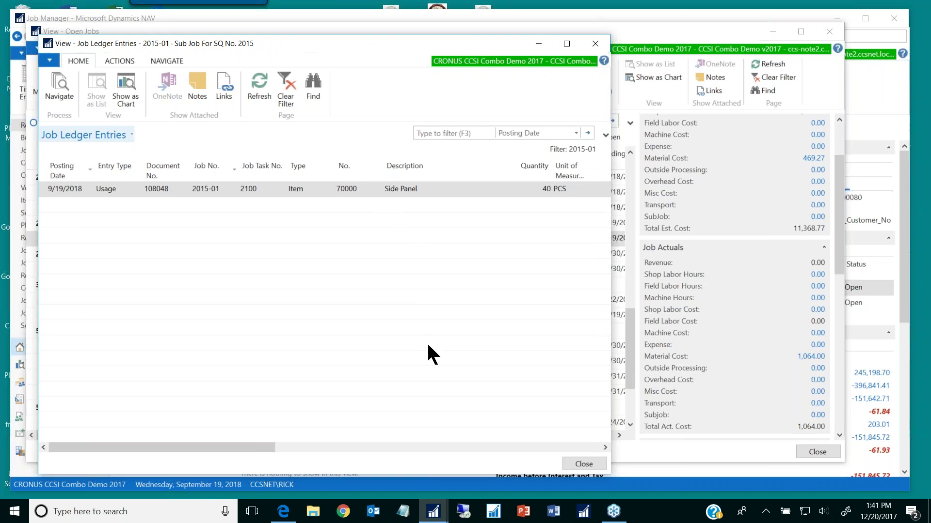
drag(254, 448, 361, 443)
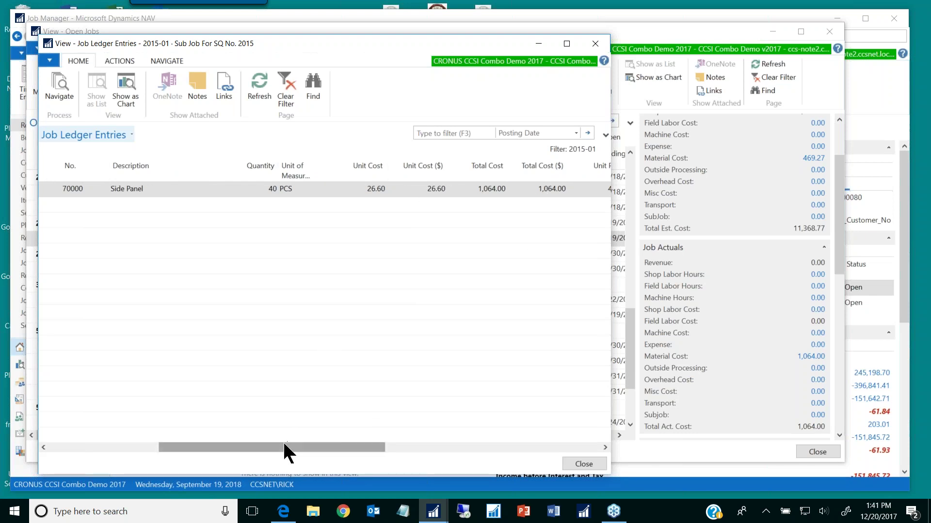
key(Escape)
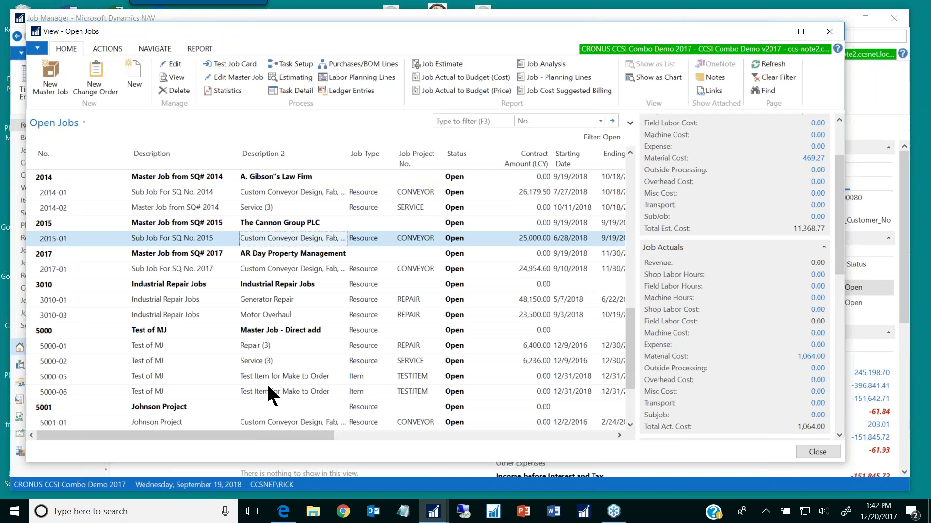
Step: Select sub job 2017-01, check items 15 and 16 of the Study Guide PDF, and return to Open Jobs
click(264, 270)
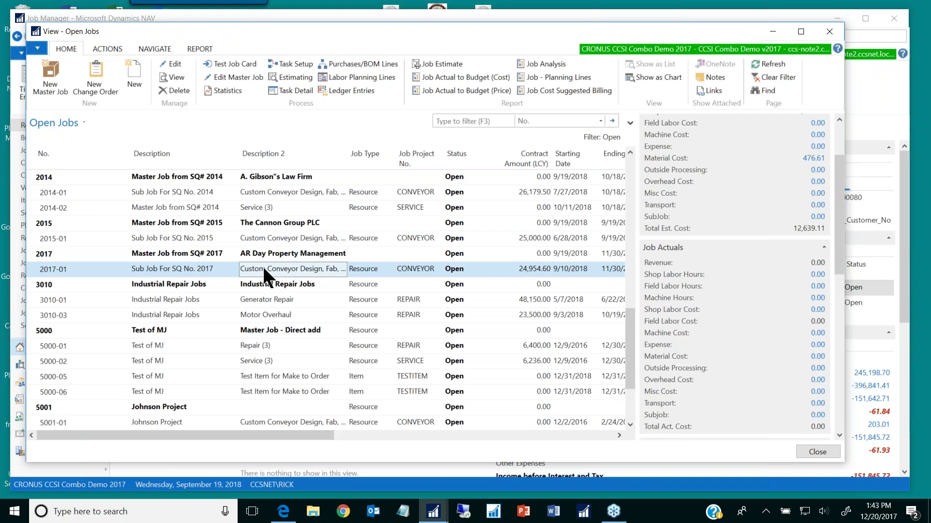
click(285, 513)
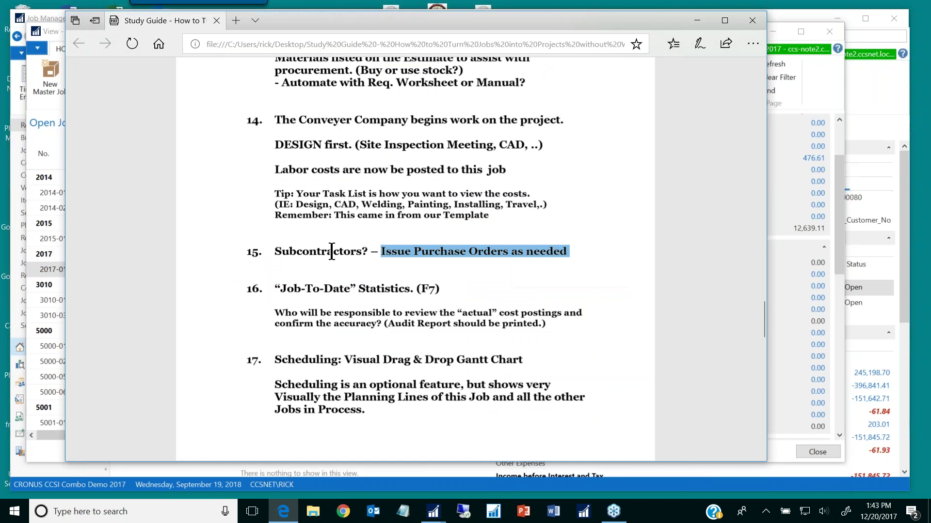
click(303, 255)
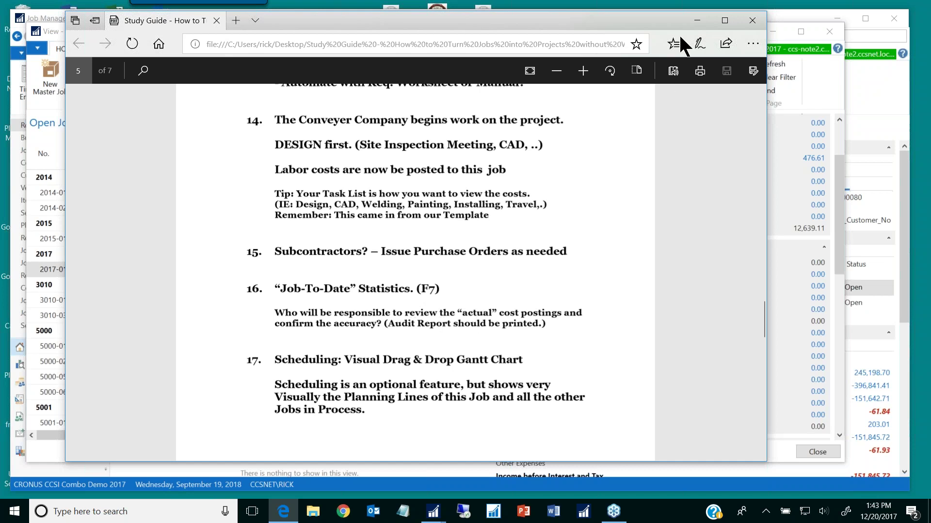
click(697, 21)
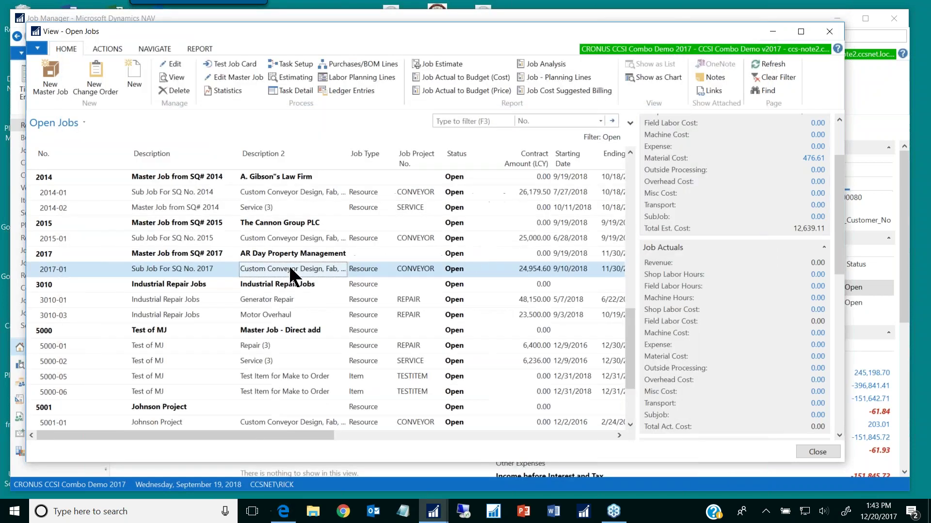
Step: Open the Job Statistics of sub job 2015-01 from the Open Jobs list
click(283, 238)
click(222, 90)
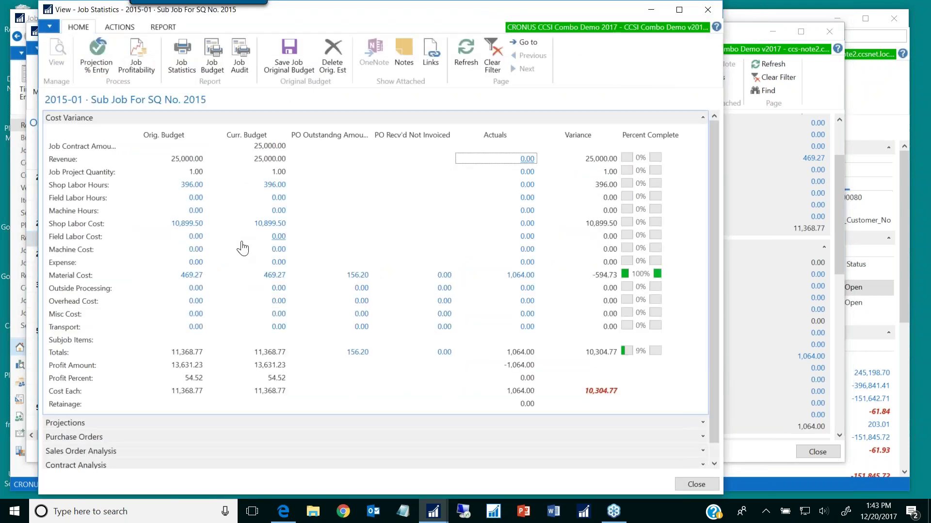
Step: Preview the Job Cost Audit Report & Variance for job 2015-01, review it through the report totals, and close it and Job Statistics
click(238, 55)
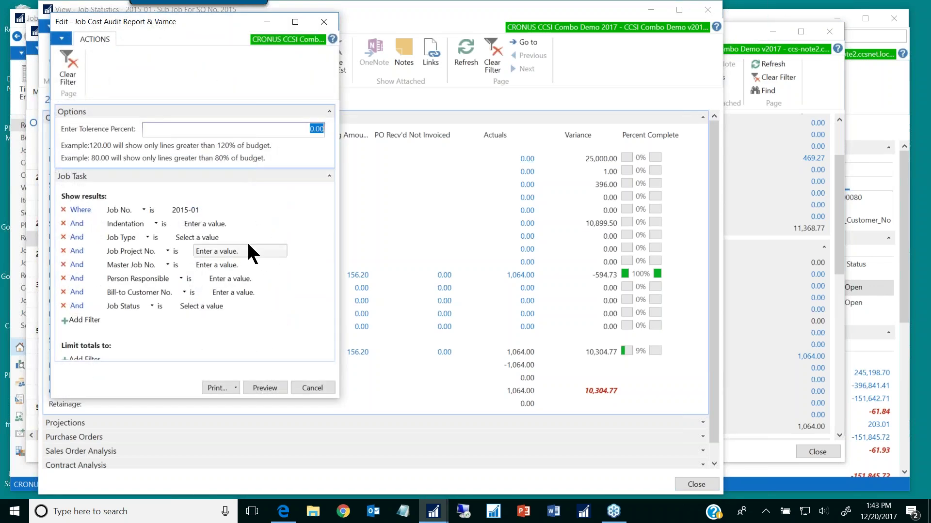
click(263, 386)
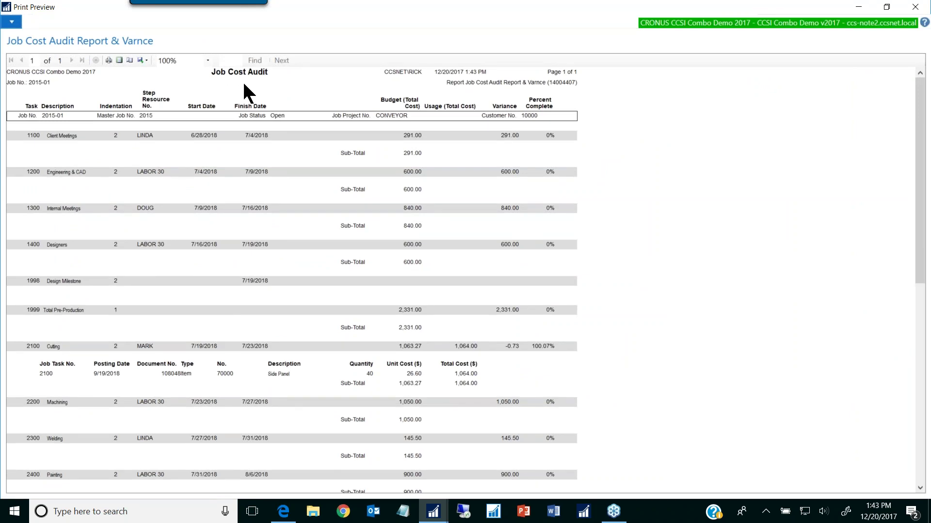
scroll(301, 191, down, 5)
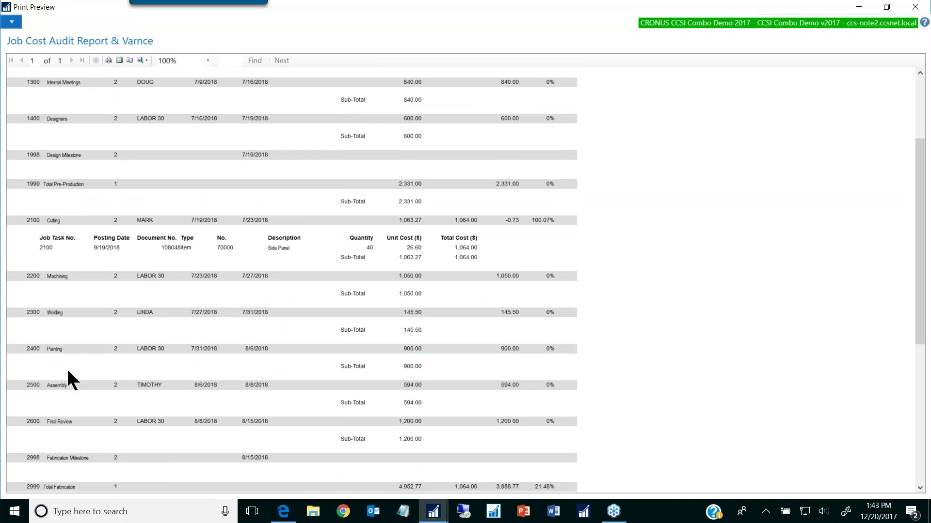
scroll(98, 386, down, 8)
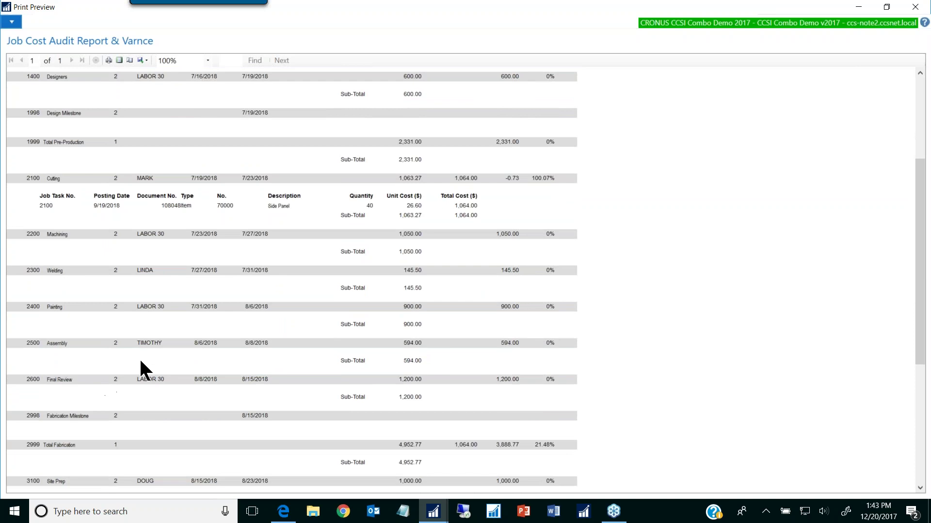
scroll(209, 339, down, 3)
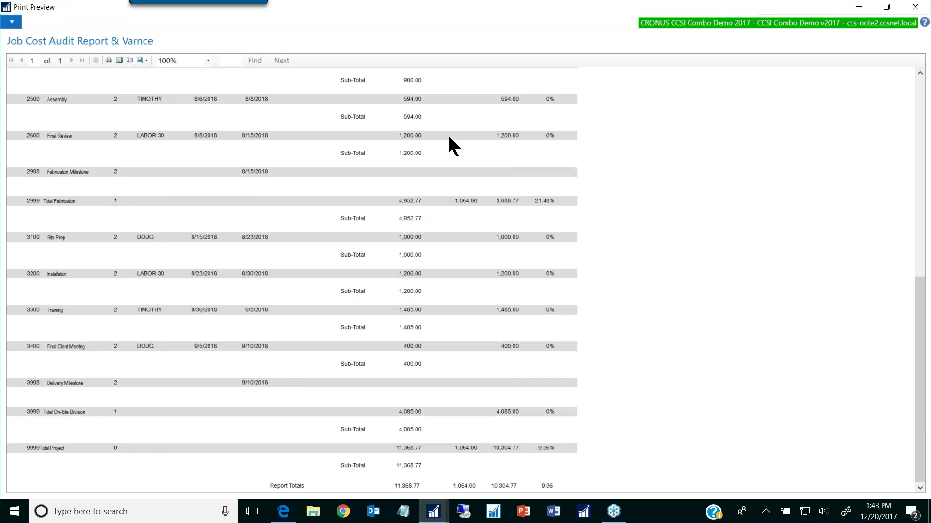
key(Escape)
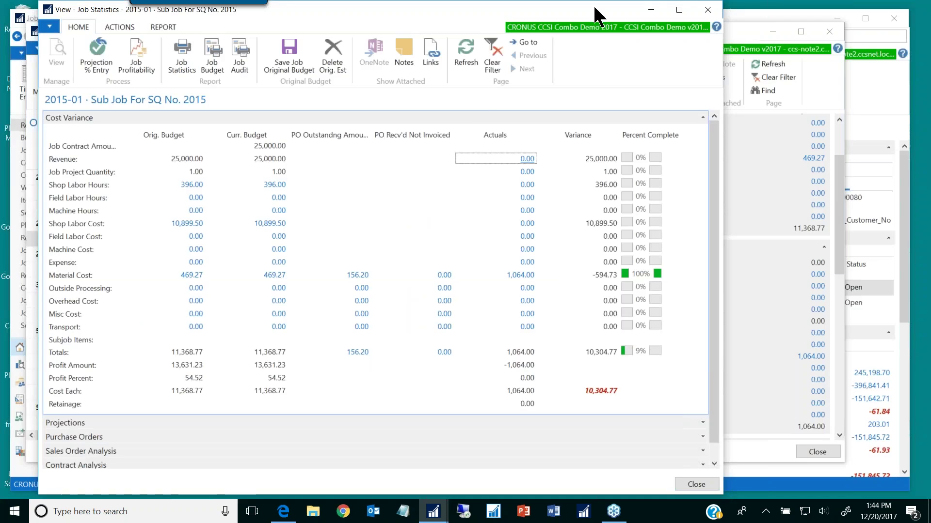
click(707, 10)
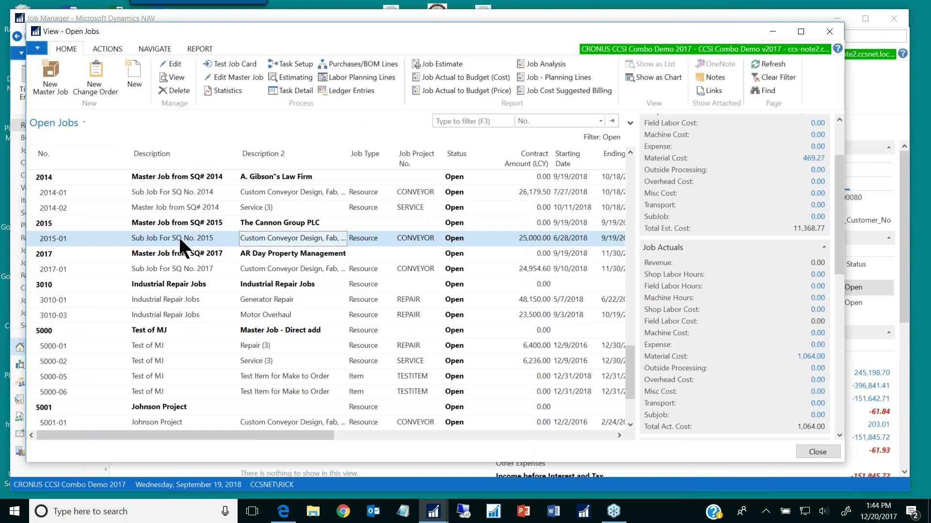
Step: Check item 17 on Gantt chart scheduling in the Study Guide PDF and return to Open Jobs
click(284, 511)
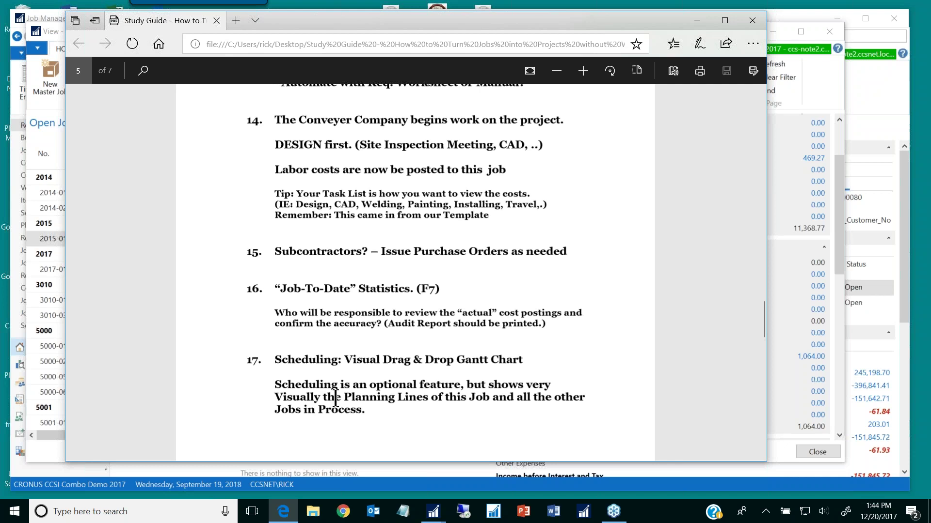
click(697, 27)
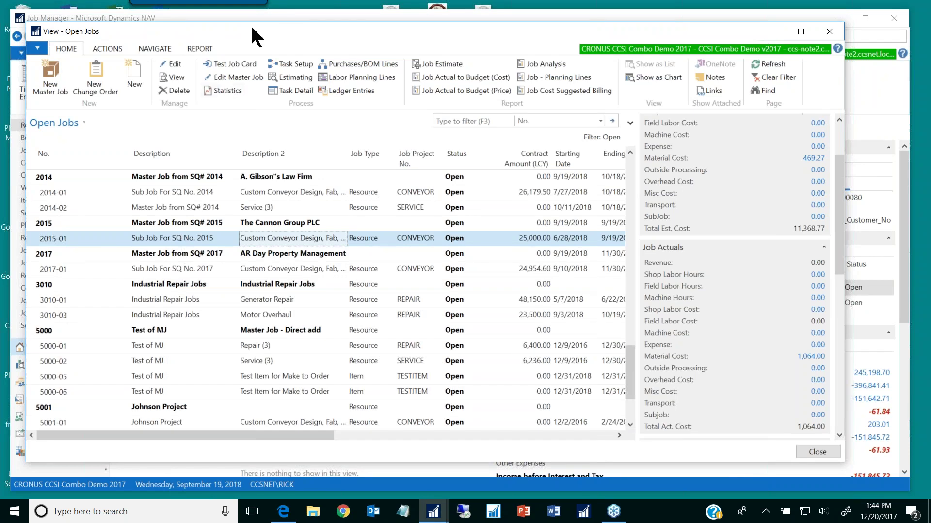
drag(260, 30, 284, 25)
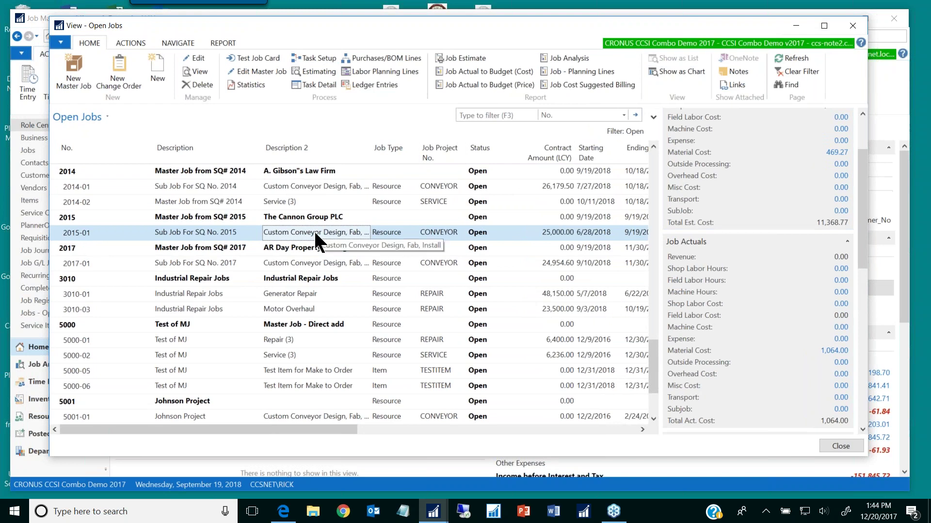
Step: View the Job Estimating page of sub job 2015-01, examine the planning line of task 1100 Client Meetings, and close the page
click(318, 70)
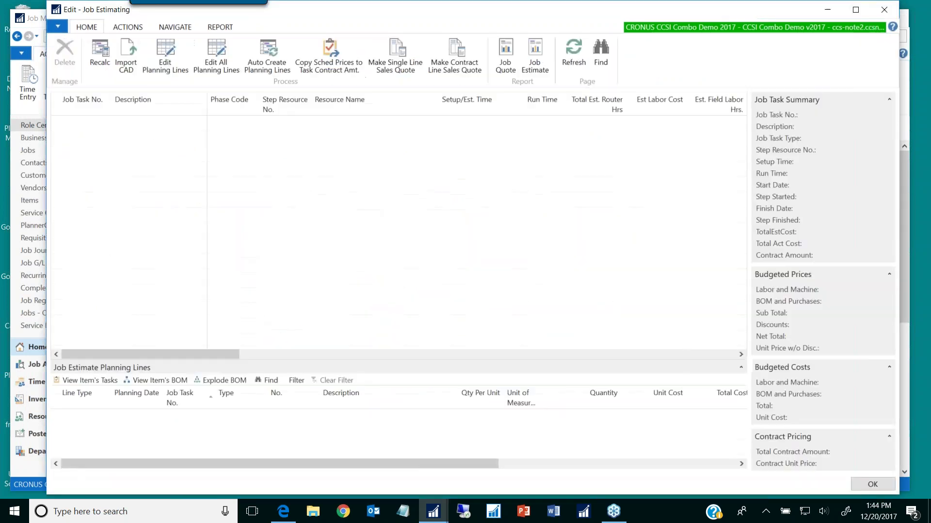
click(152, 153)
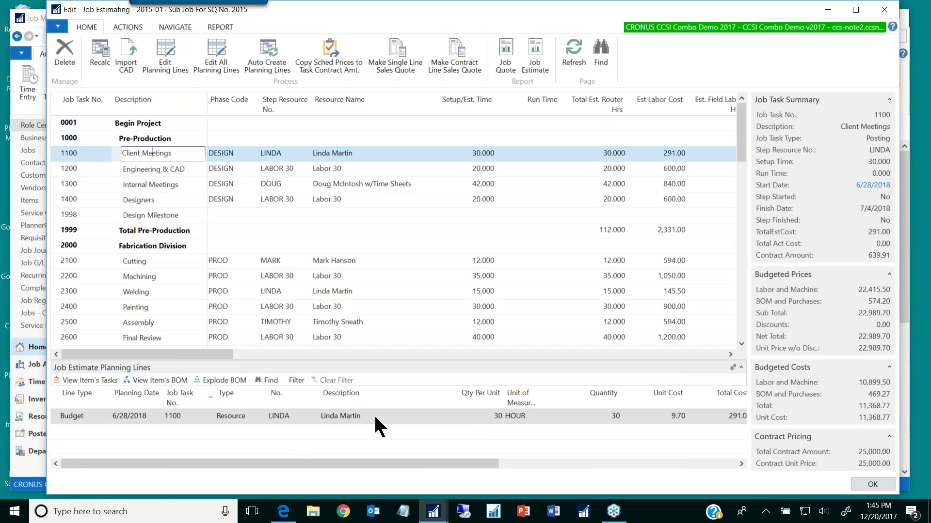
key(Escape)
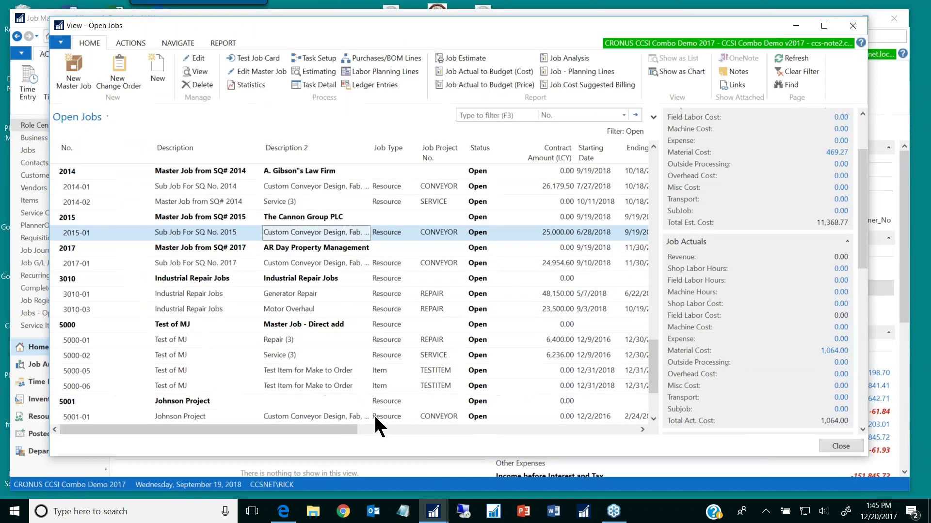
Step: Minimize Open Jobs, open the PlannerOne Resource Planner, and view the resource Gantt chart through the LABOR 30 and following resources
click(794, 27)
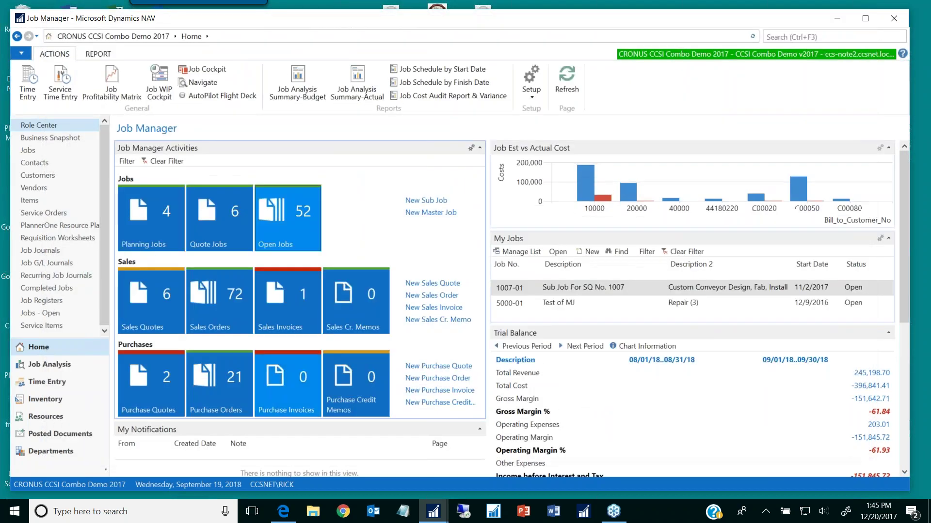
click(48, 225)
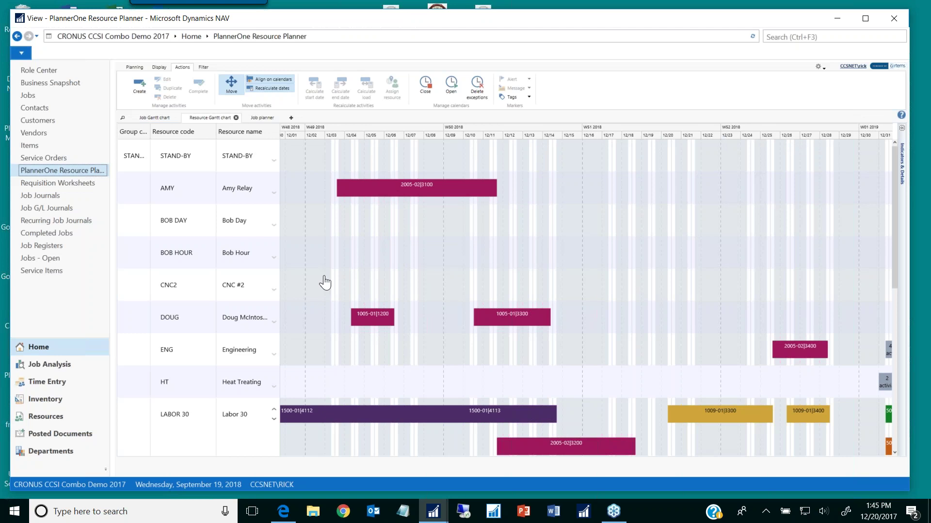
scroll(324, 283, down, 3)
scroll(325, 285, down, 2)
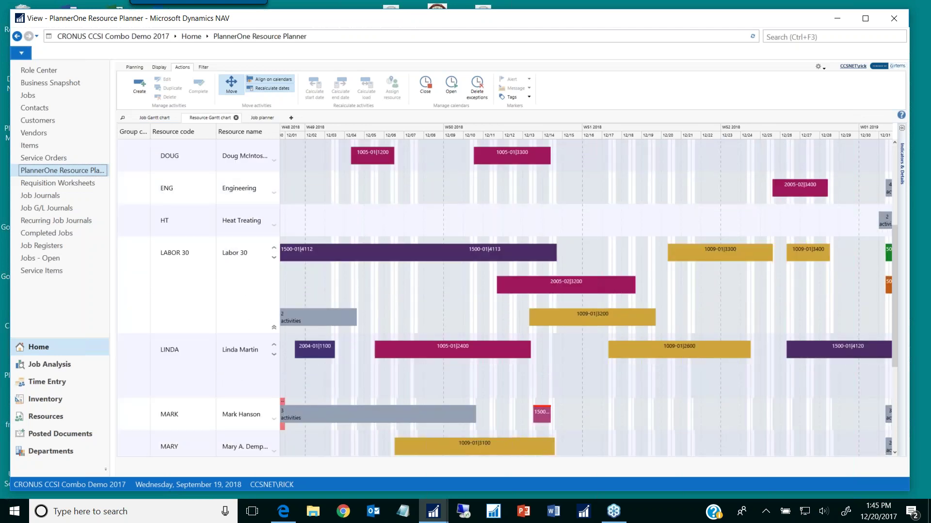
Step: Reschedule activity 1005-01|2400 to start about 12/17 and activity 1009-01|2600 to start about 12/10 on the resource Gantt chart
mouse_move(386, 357)
mouse_move(546, 317)
drag(422, 353, 649, 380)
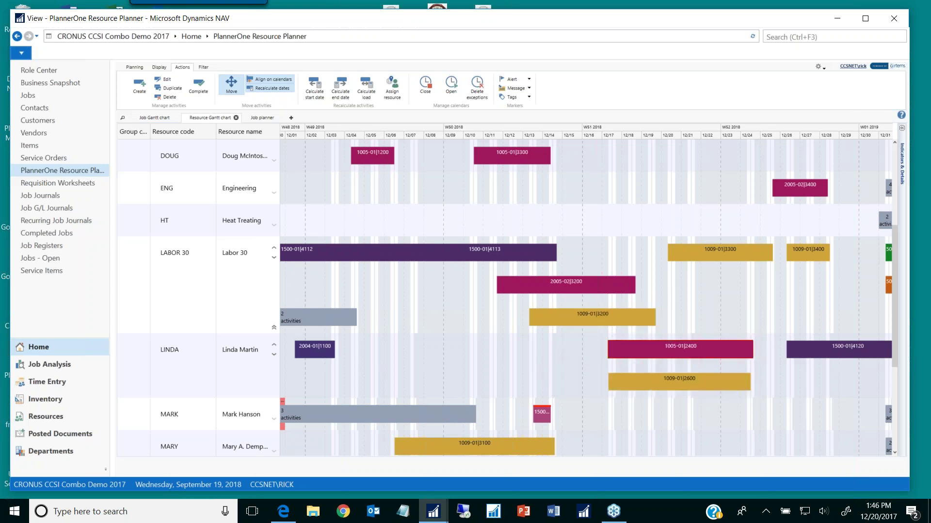
drag(656, 382, 521, 346)
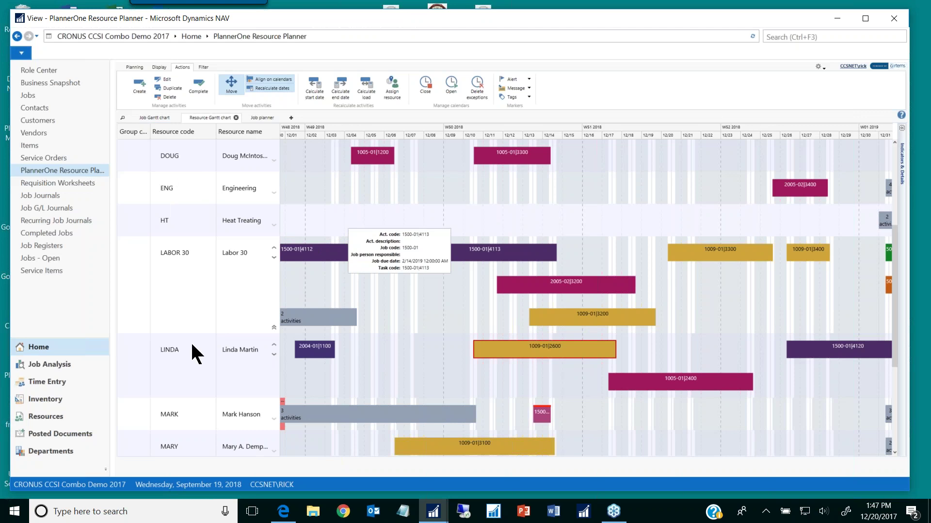
scroll(191, 357, down, 2)
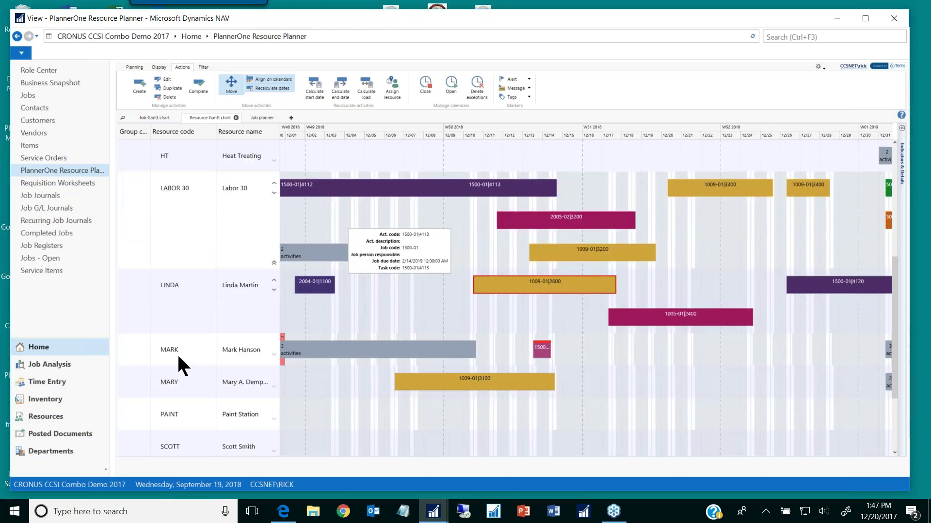
Step: Open the Job Gantt chart, jump to the end of planning, and go back along the timeline to the second half of December 2018
click(148, 119)
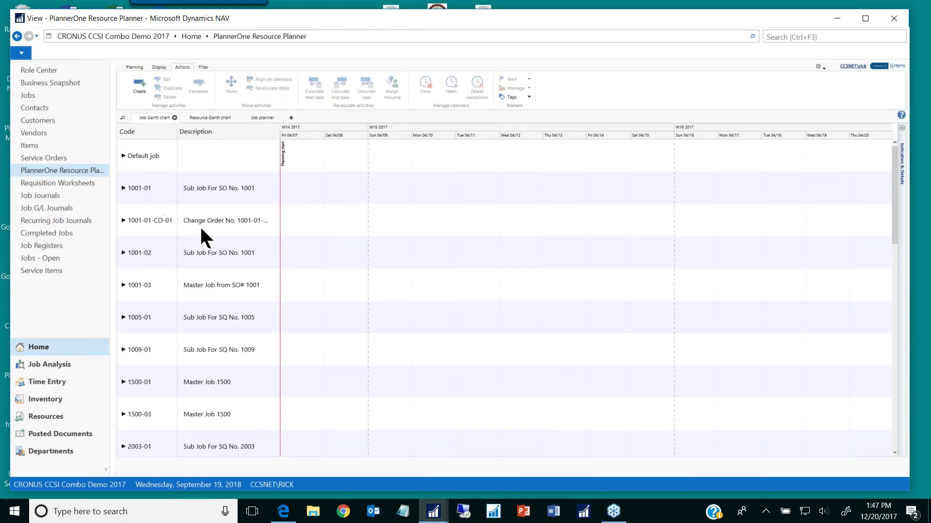
click(159, 67)
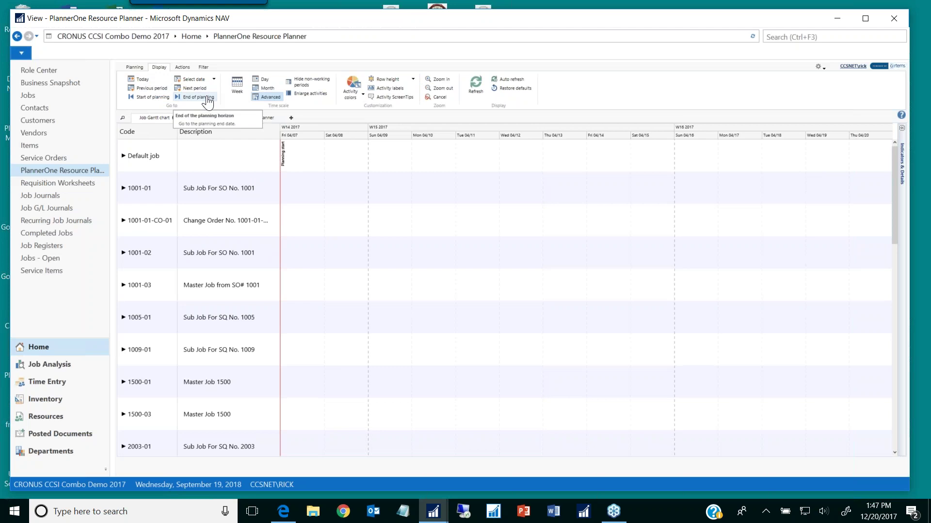
click(155, 100)
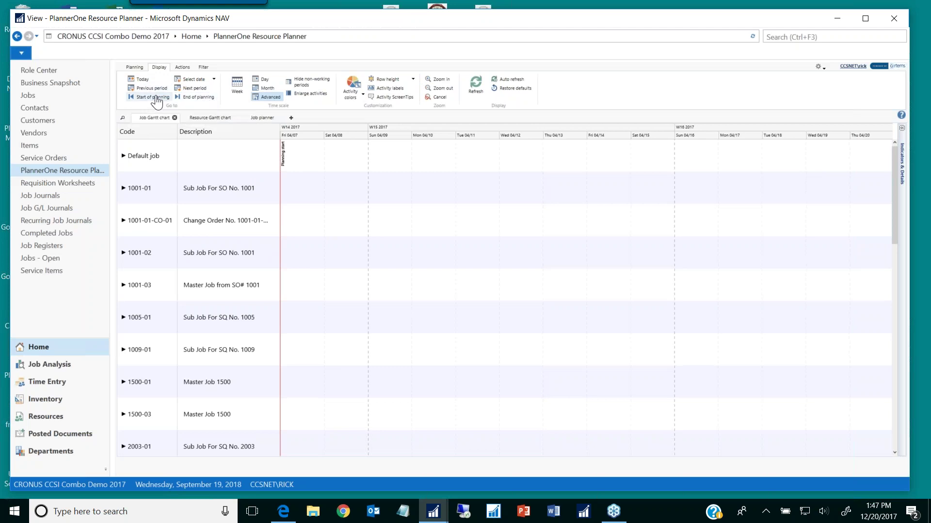
click(198, 99)
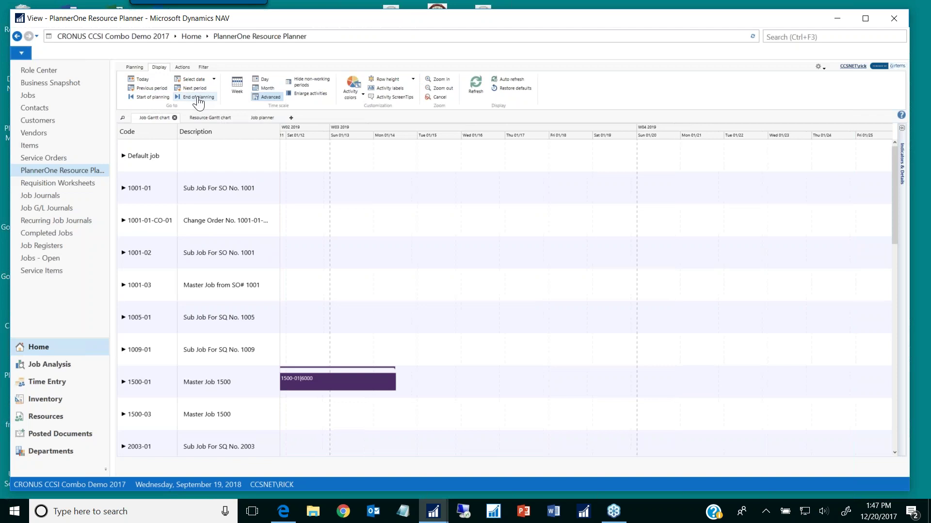
drag(641, 280, 739, 274)
drag(420, 316, 621, 299)
drag(396, 327, 619, 307)
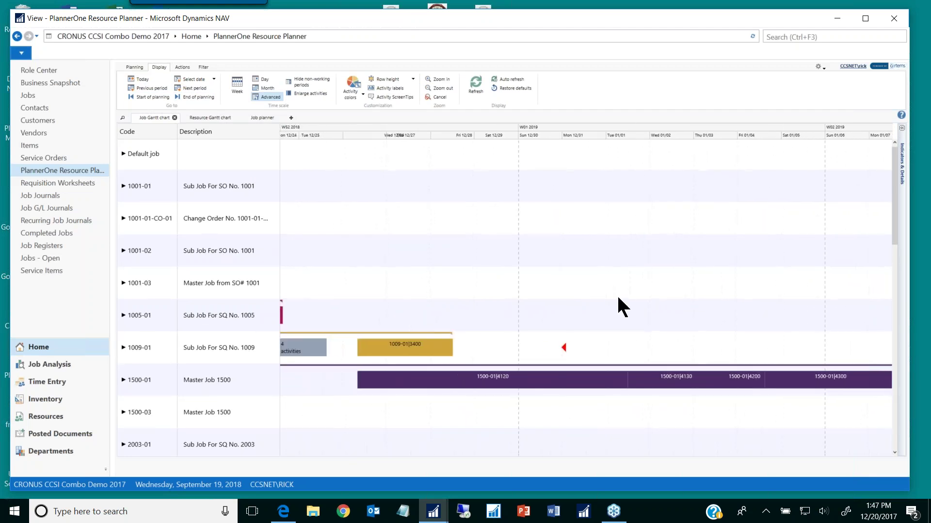
drag(417, 311, 633, 289)
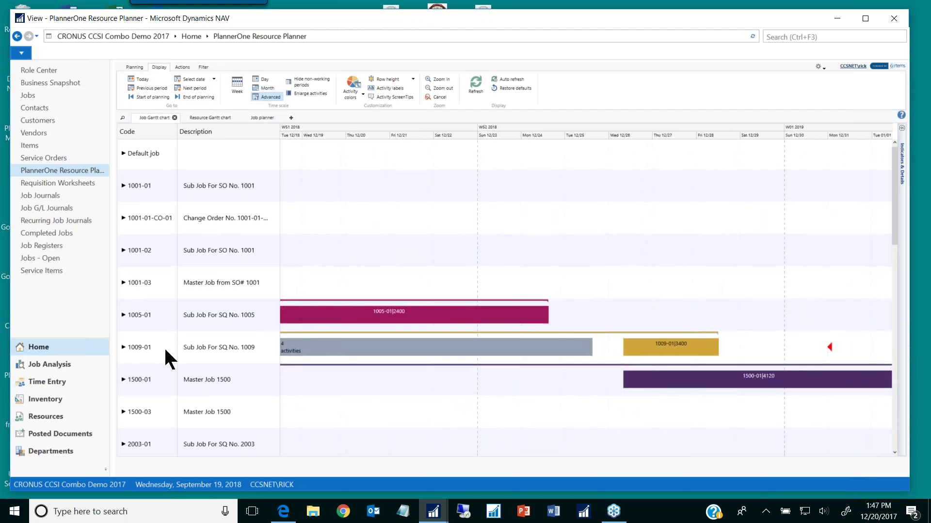
Step: Expand job 1005-01 on the Job Gantt chart, examine when its Engineering & CAD task is scheduled, and collapse the job
click(123, 315)
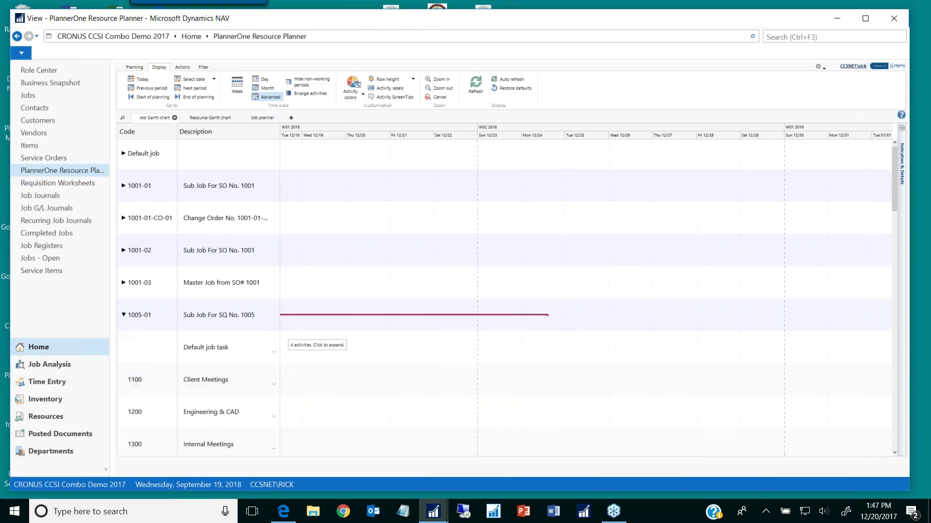
scroll(335, 382, down, 1)
scroll(339, 368, down, 2)
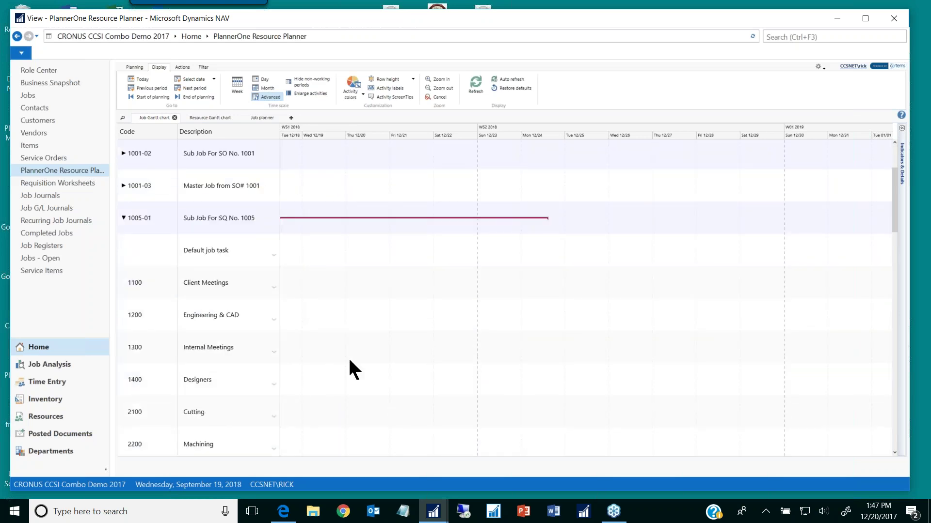
scroll(666, 310, left, 10)
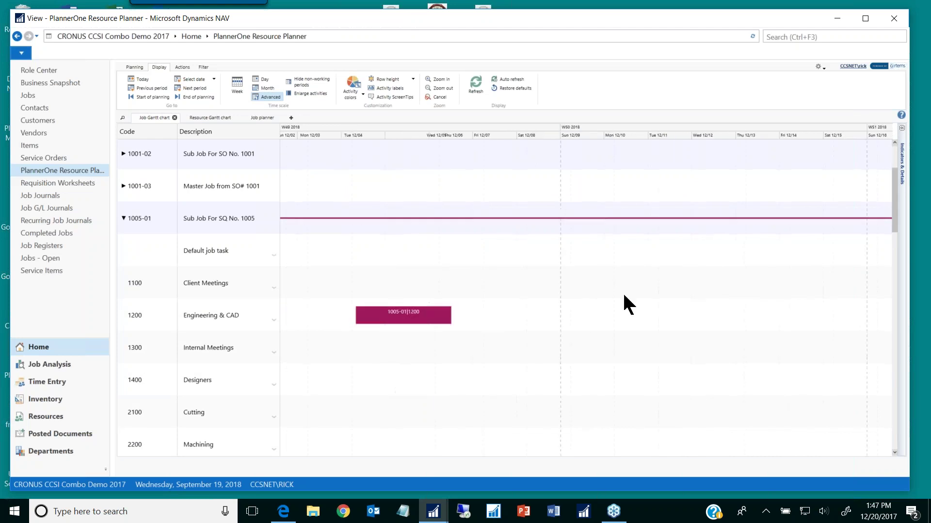
drag(370, 315, 429, 316)
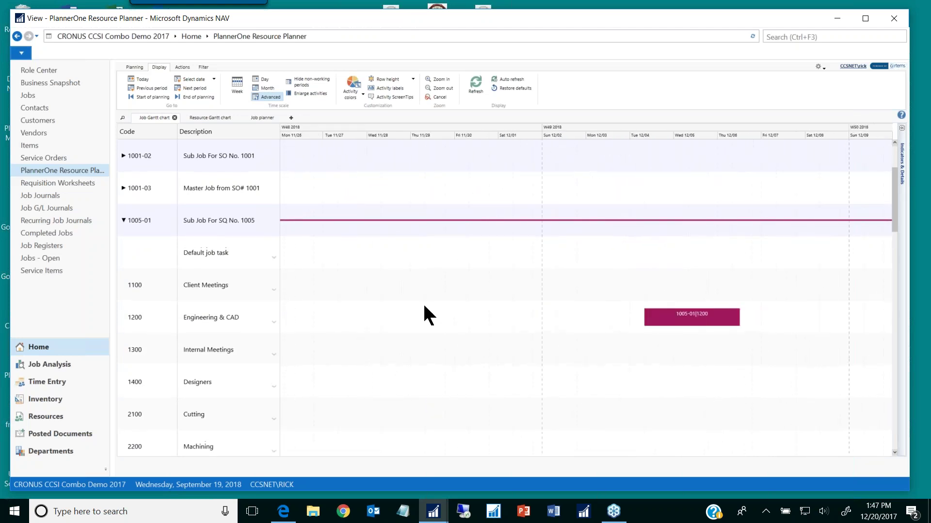
click(123, 220)
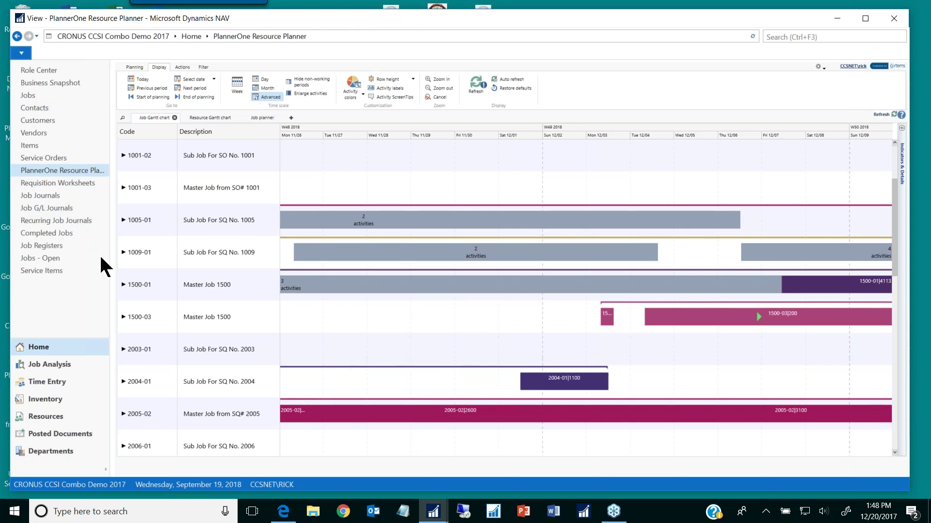
Step: Return to the Role Center and read items 17 and 18, Scheduling and Billing, in the Study Guide PDF
click(39, 70)
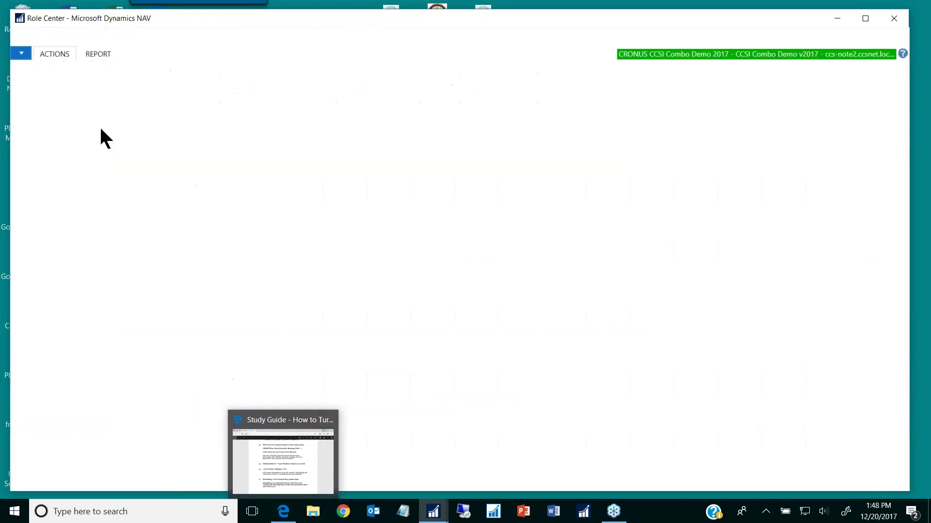
click(282, 513)
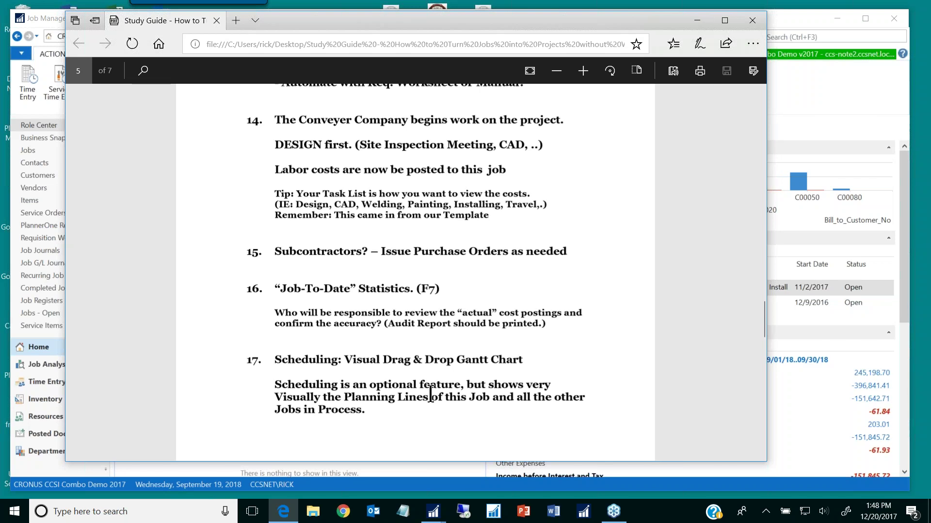
scroll(446, 384, down, 2)
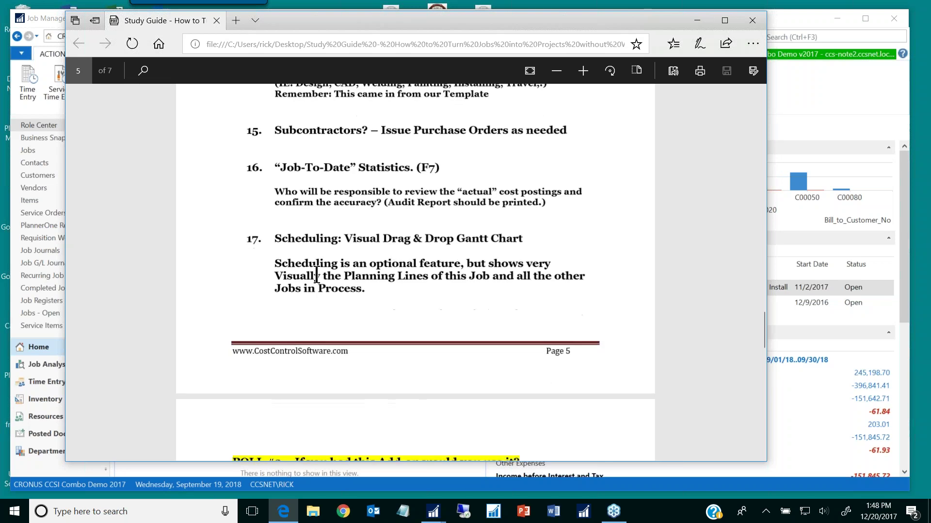
scroll(397, 269, down, 2)
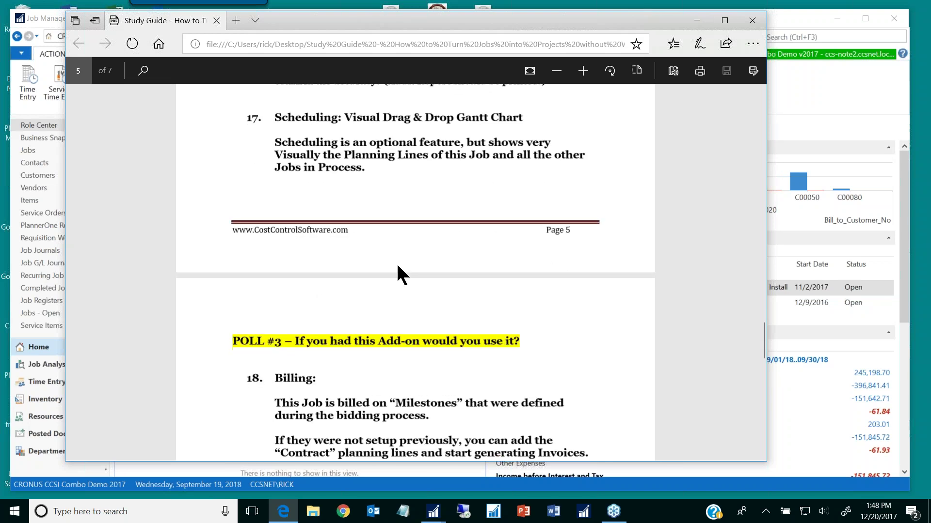
scroll(397, 266, up, 2)
scroll(468, 341, down, 2)
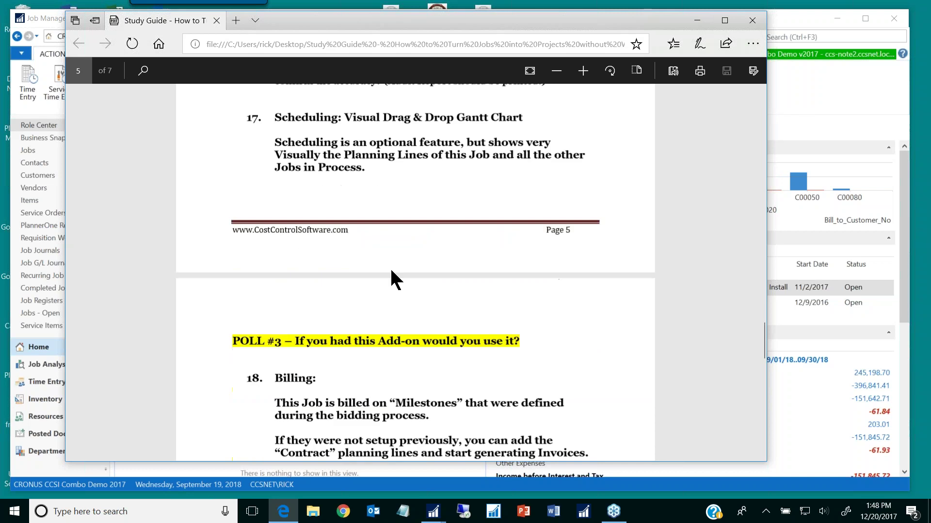
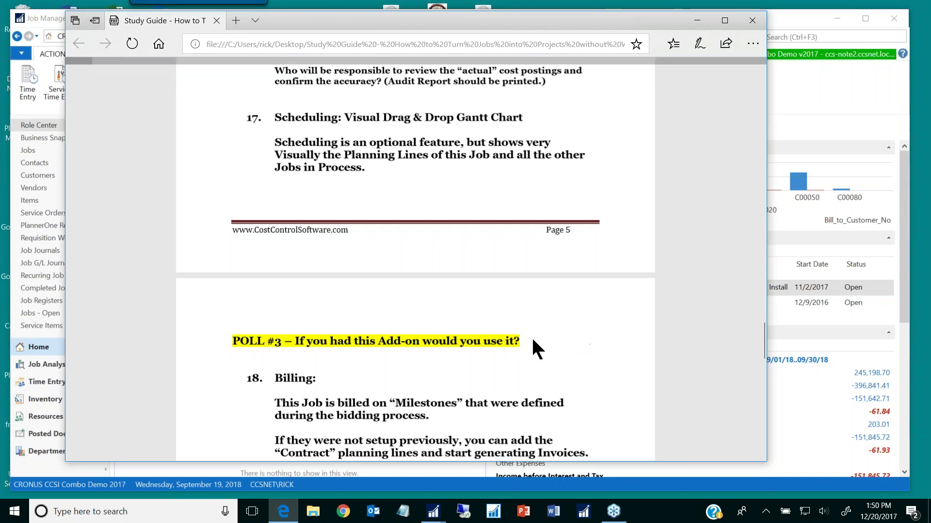
Step: Read items 18 to 20, Billing, Reporting and Job Close Out, in the Study Guide, marking the word “Contract” in the billing text
scroll(531, 336, down, 5)
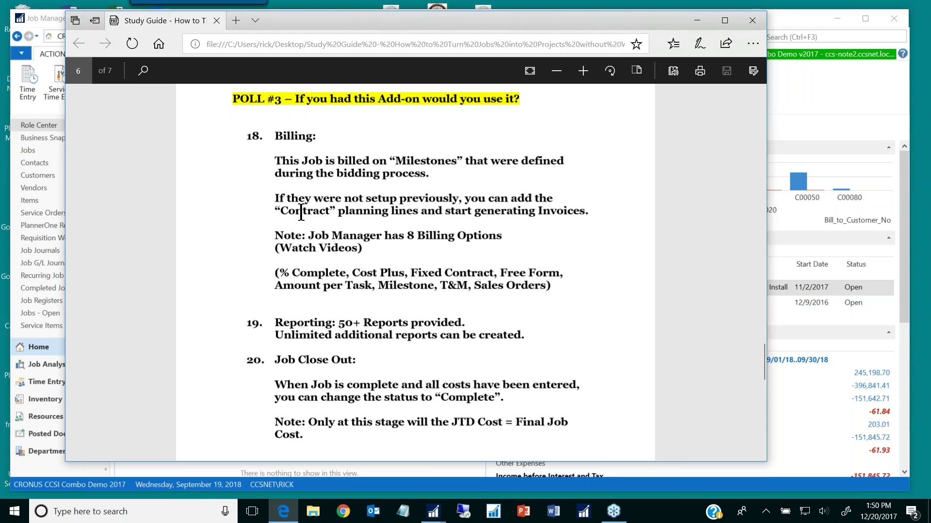
drag(275, 212, 336, 213)
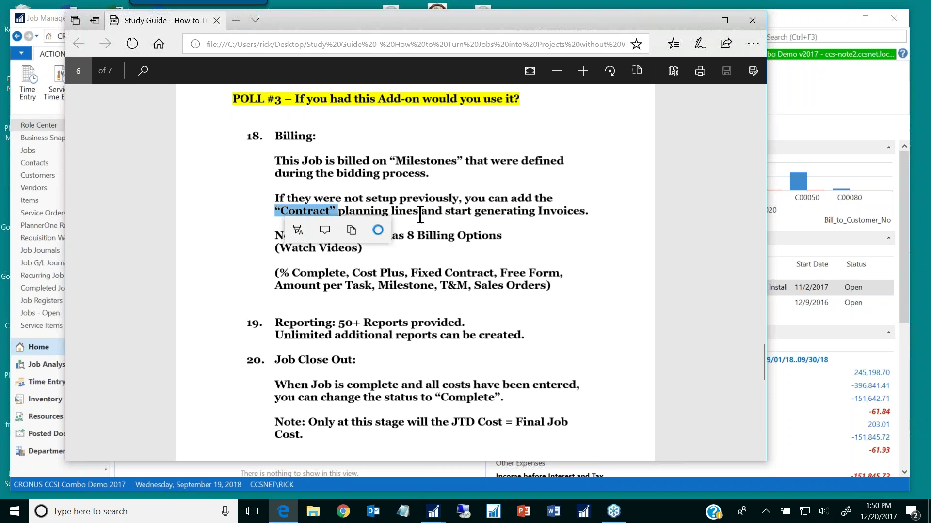
click(588, 211)
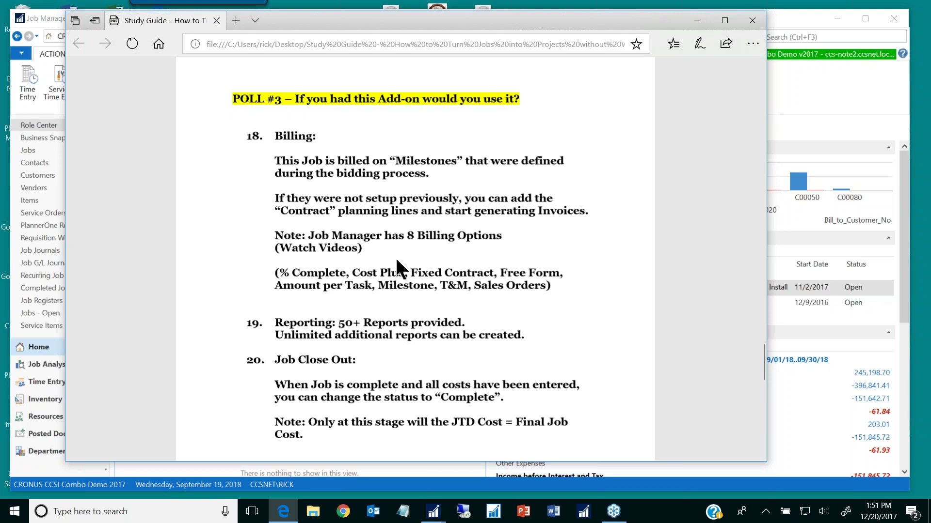
scroll(320, 299, down, 3)
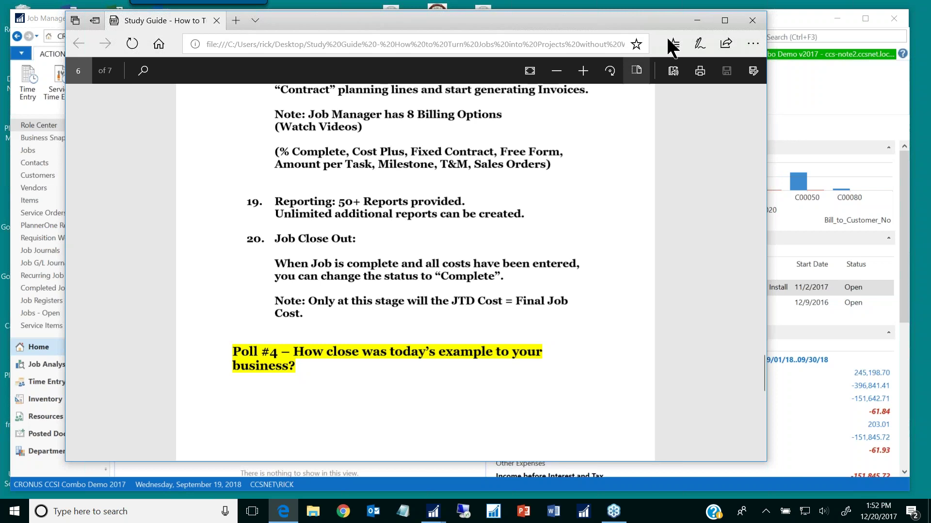
Step: Switch to the Microsoft Dynamics NAV Role Center and look through the list of available Job Manager reports
click(697, 20)
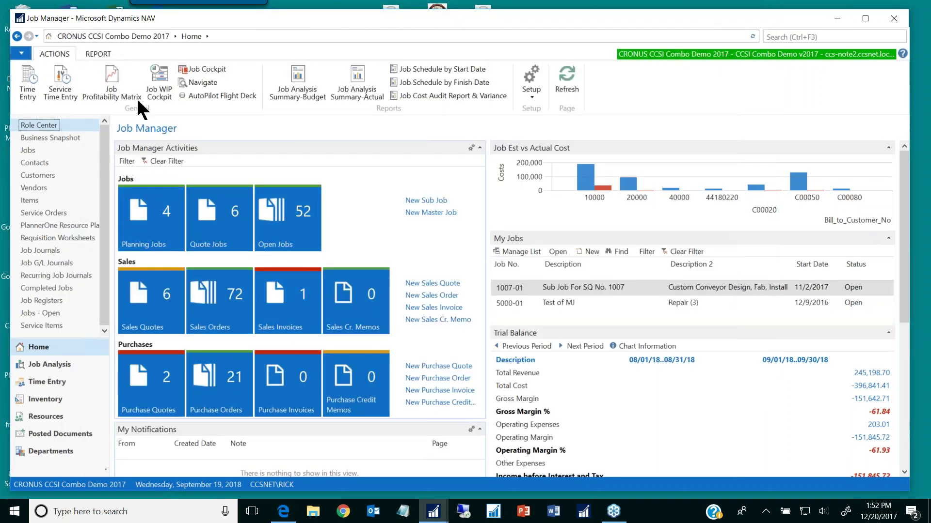
click(90, 50)
click(41, 83)
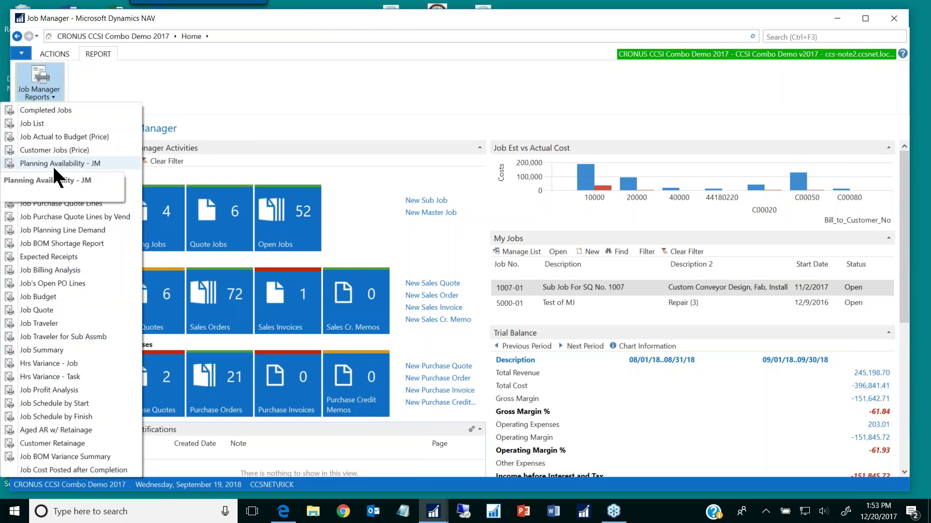
click(183, 176)
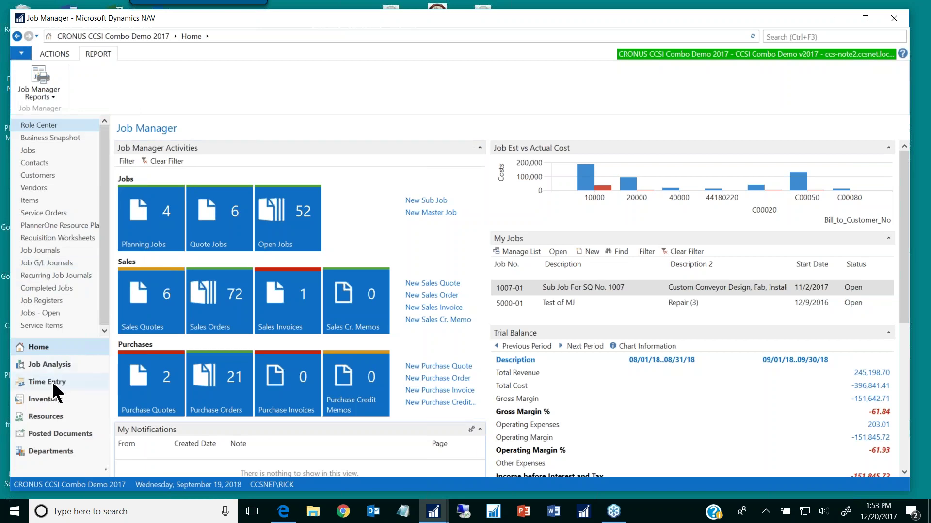
Step: Preview the Job Analysis Summary-Actual report for all jobs from the Job Analysis area, and close the preview
click(37, 359)
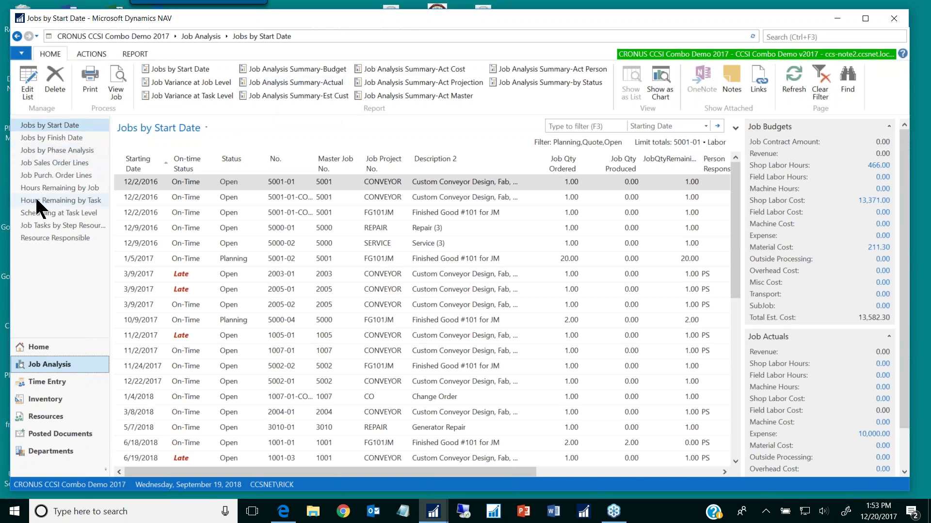
click(274, 83)
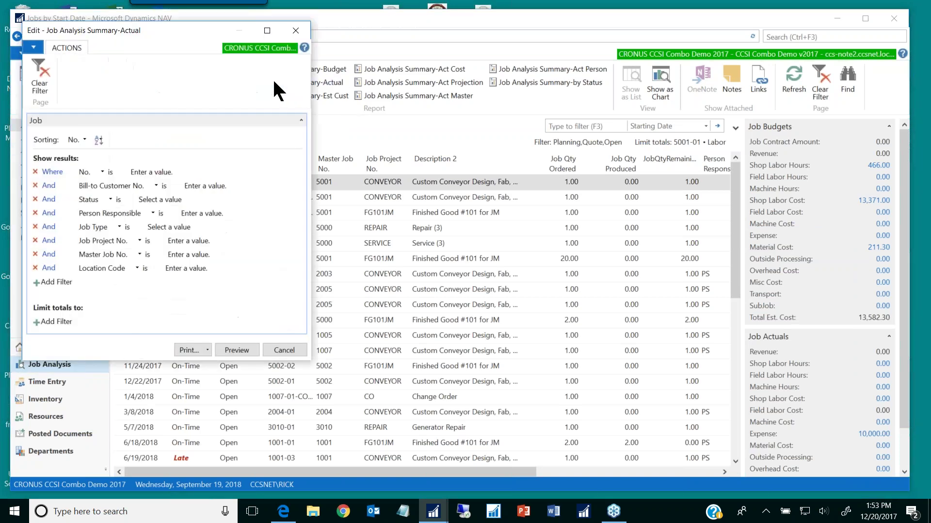
click(236, 350)
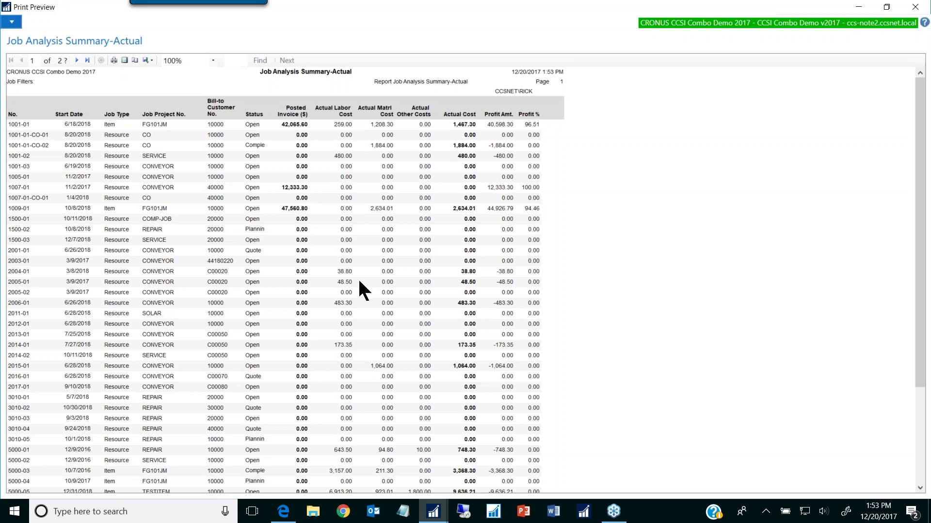
click(915, 7)
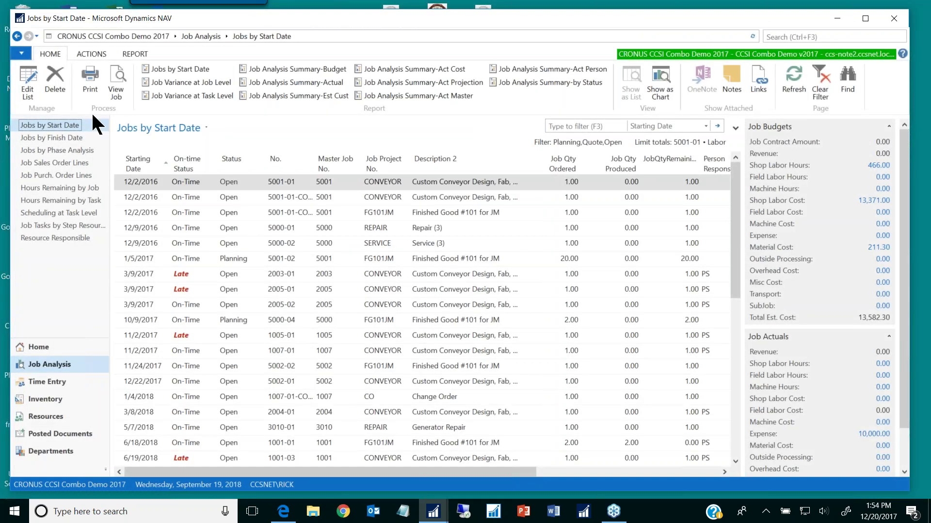
Step: Open the Job Cockpit from the Role Center, examine the estimated, actual, profit and invoiced columns around job 2004-01, and close it
click(34, 341)
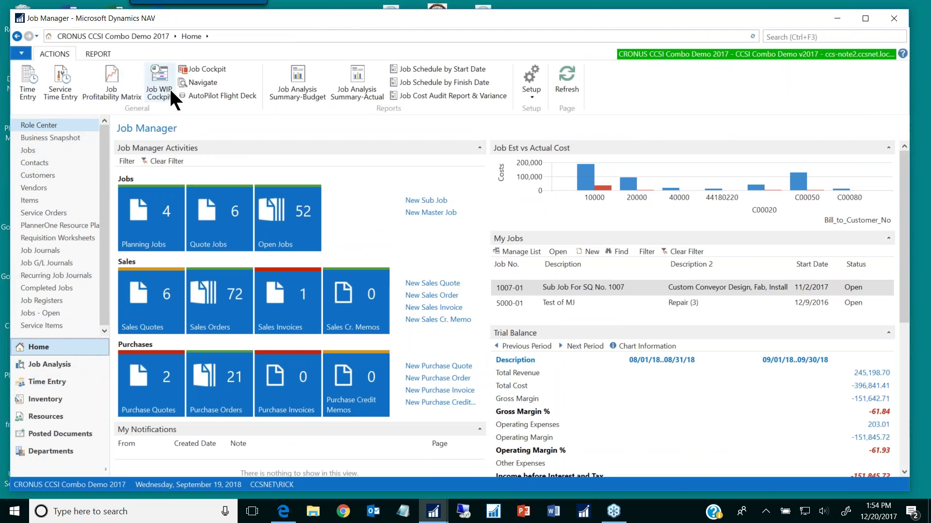
click(213, 69)
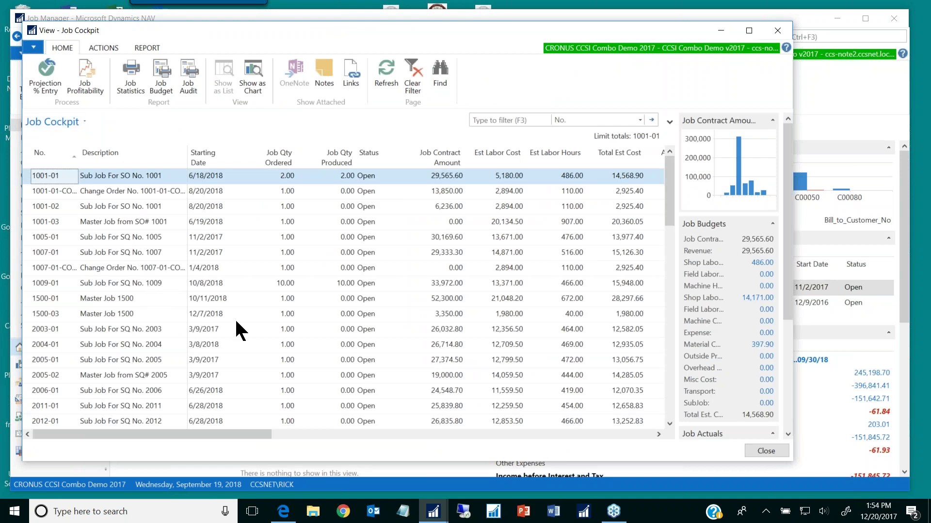
click(122, 344)
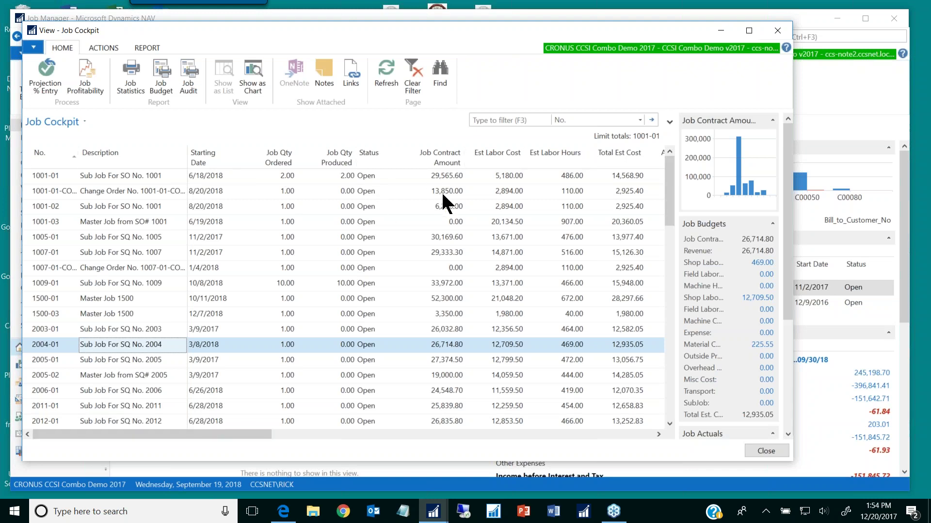
drag(190, 432, 321, 424)
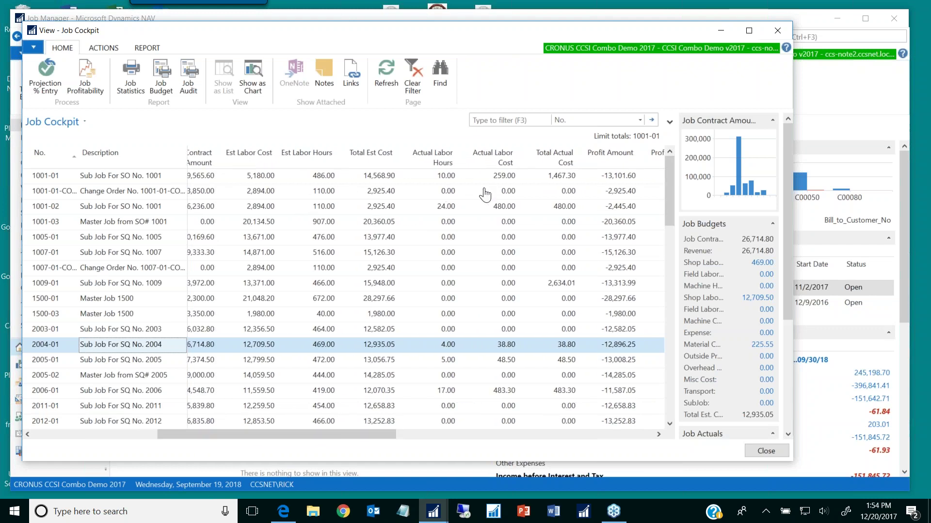
drag(331, 432, 473, 419)
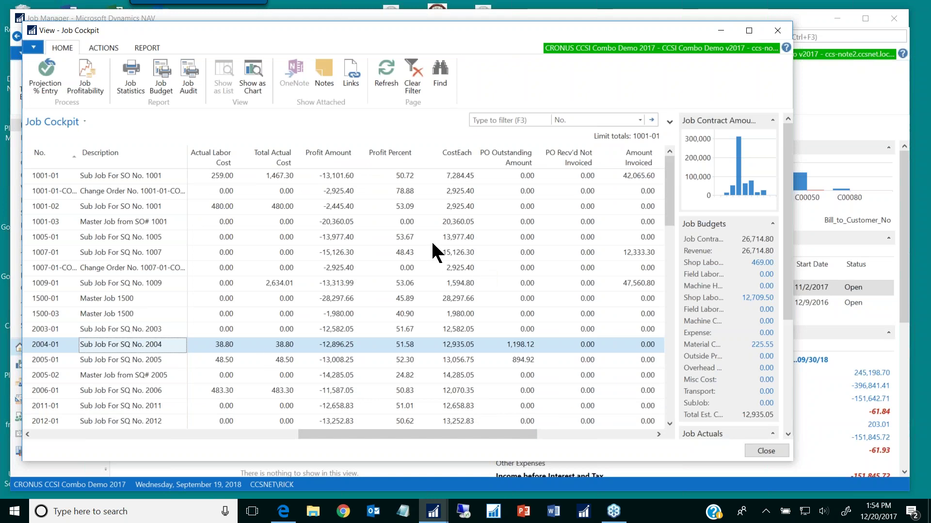
drag(452, 432, 213, 447)
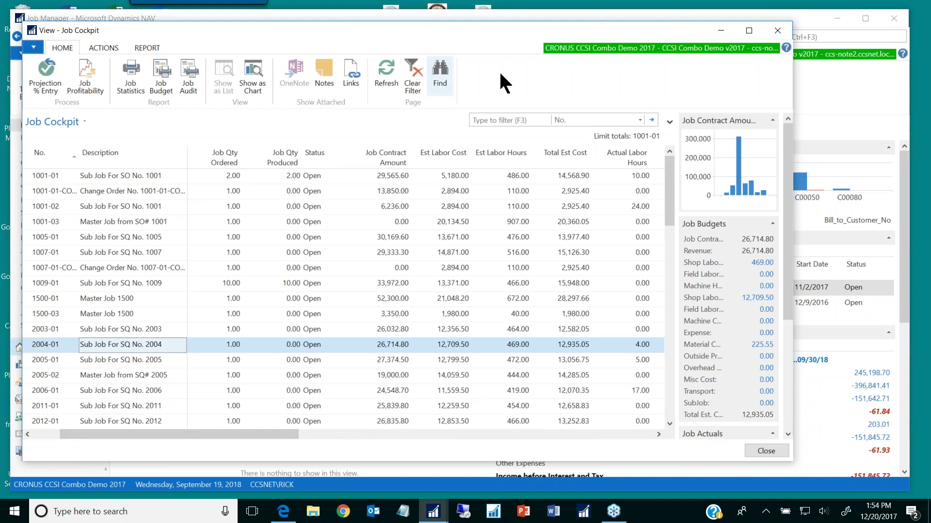
click(778, 35)
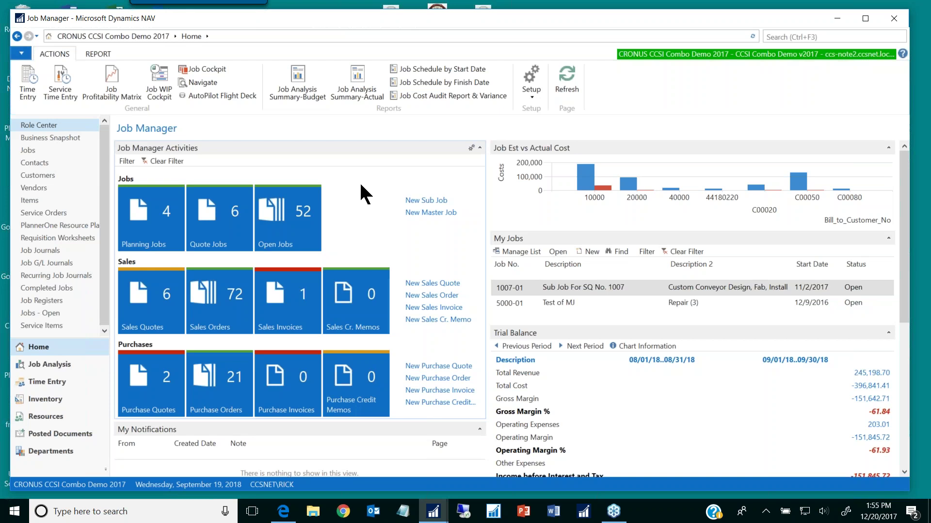
Step: Reread the Job Close Out item in the Study Guide, and review the job statistics of open job 1001-01 in Dynamics NAV
click(283, 513)
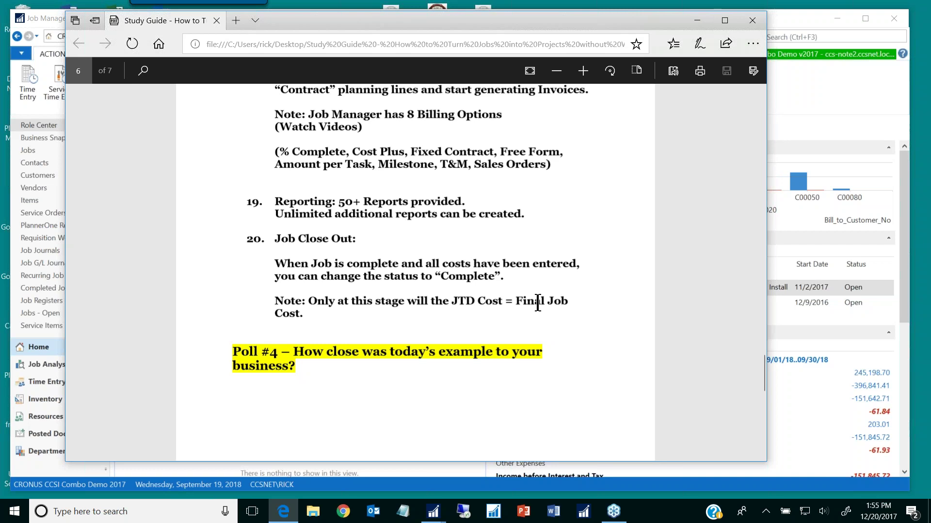
click(697, 19)
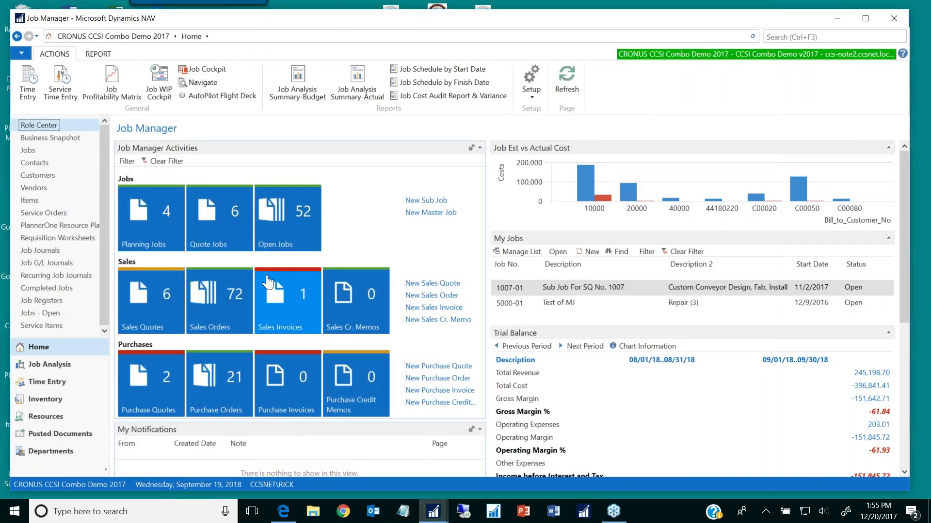
click(277, 234)
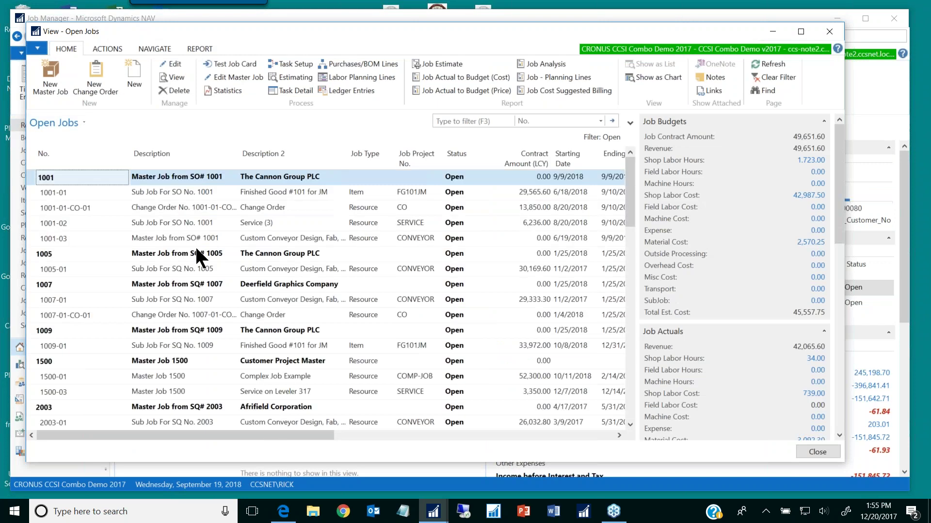
click(160, 191)
click(226, 91)
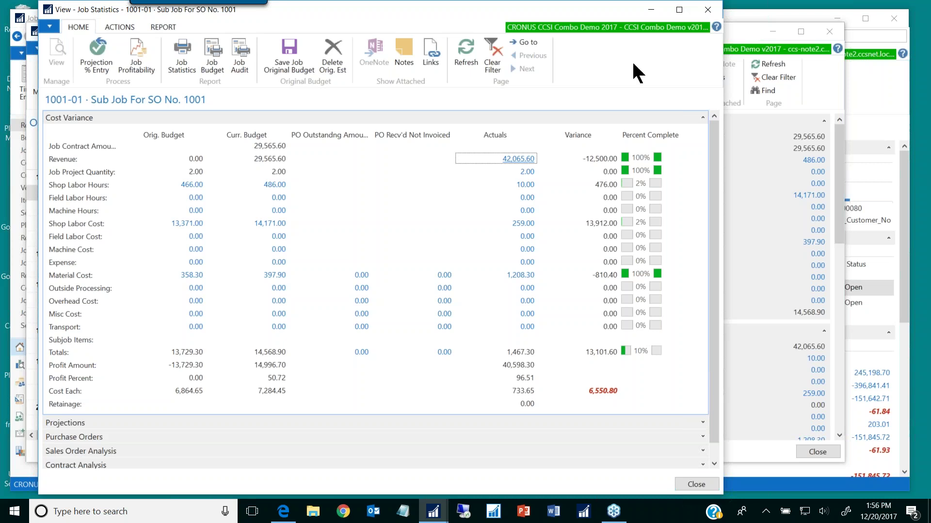
click(707, 9)
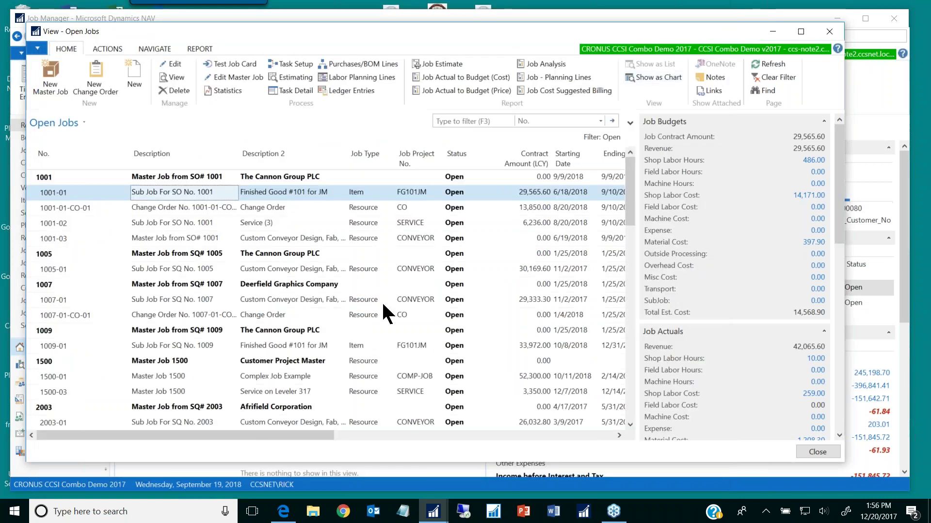
Step: Look through the actions available for open job 1001-01, including Change Status to Completed, and return to the Study Guide PDF
click(148, 47)
click(99, 47)
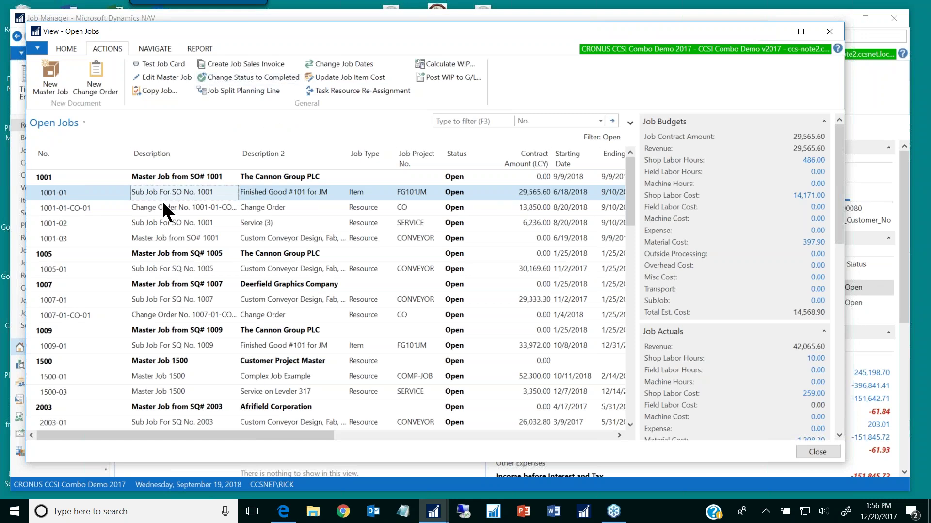
click(68, 47)
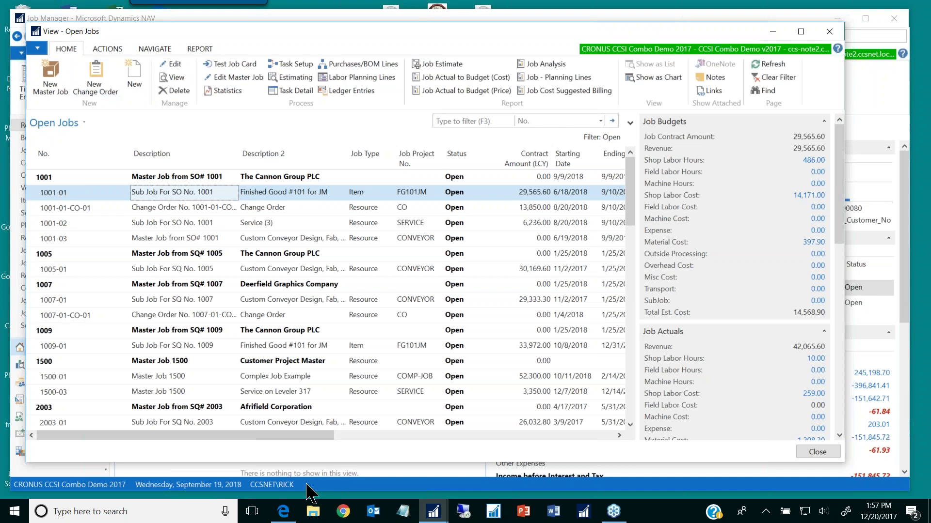
click(283, 511)
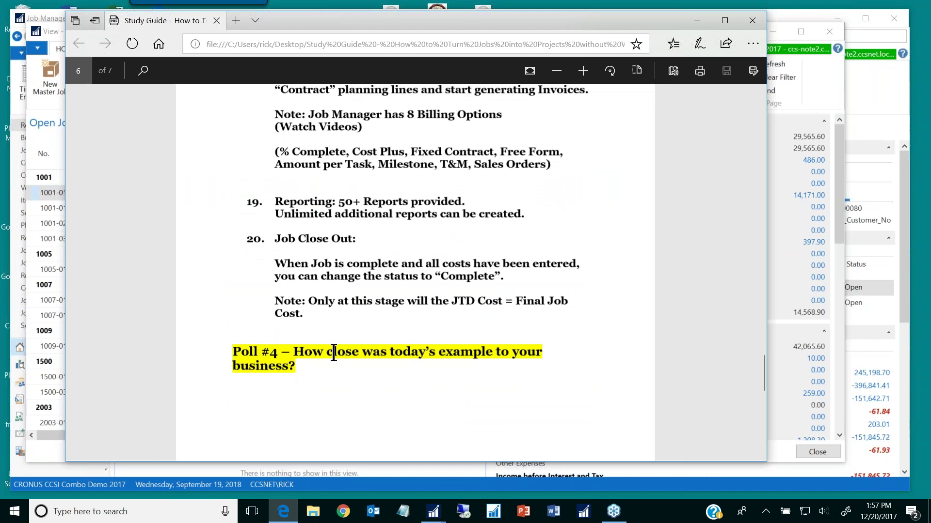